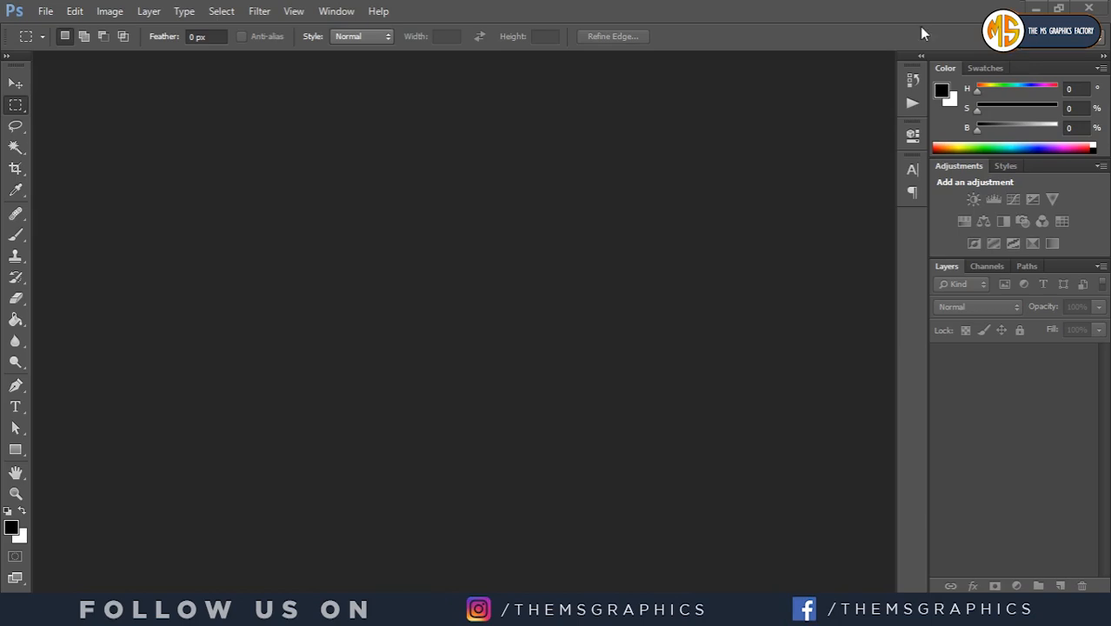
Step: Create a new 720 × 950 pixel RGB document with a white background
click(46, 12)
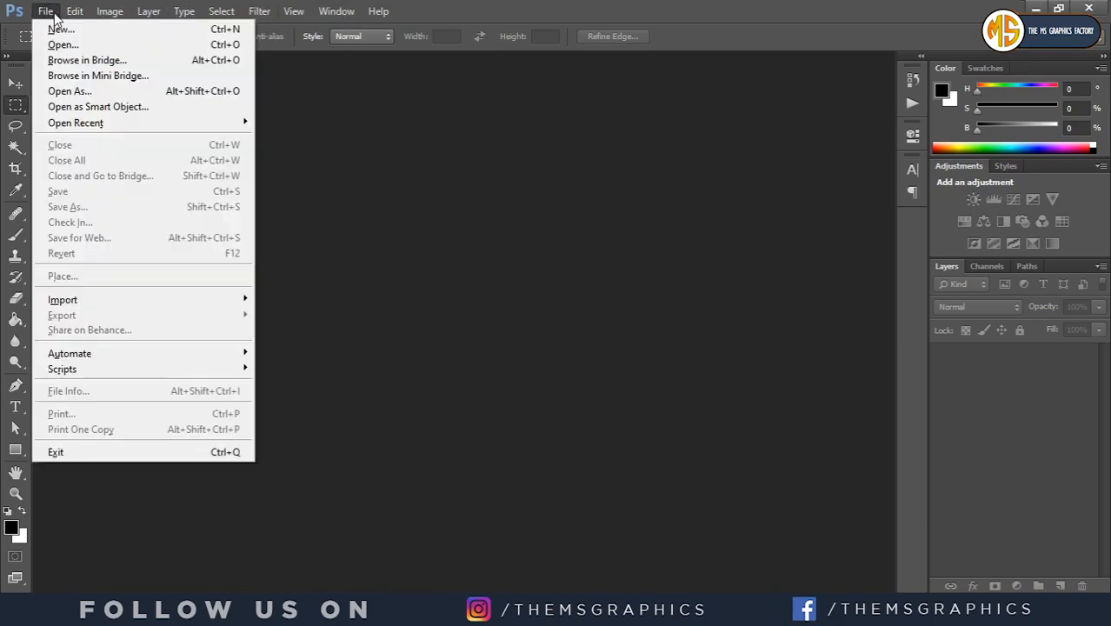
click(57, 29)
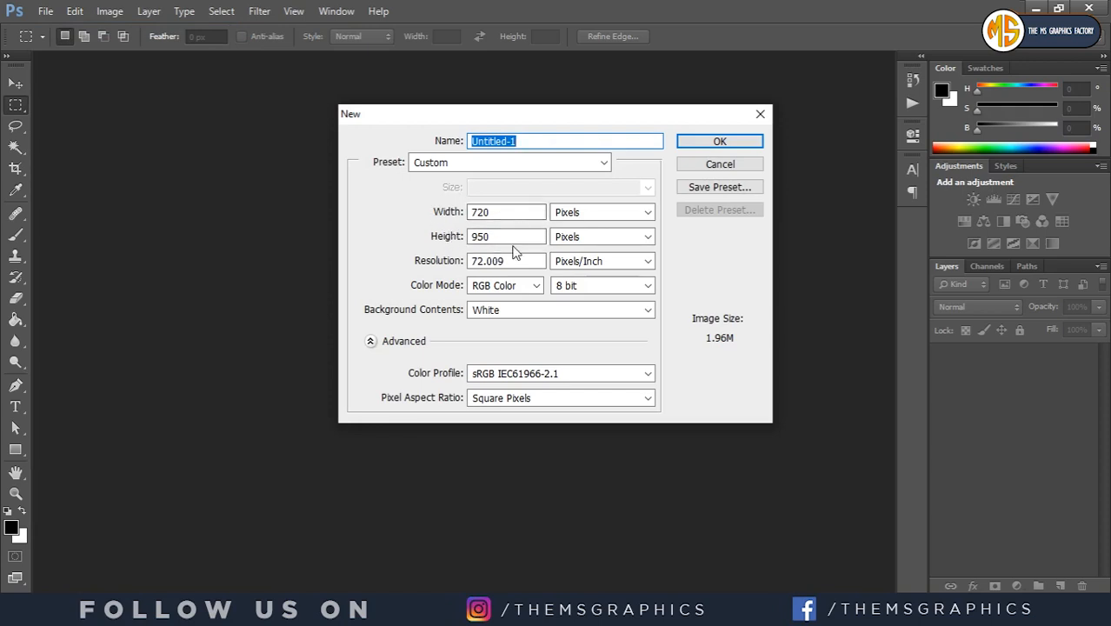
click(742, 141)
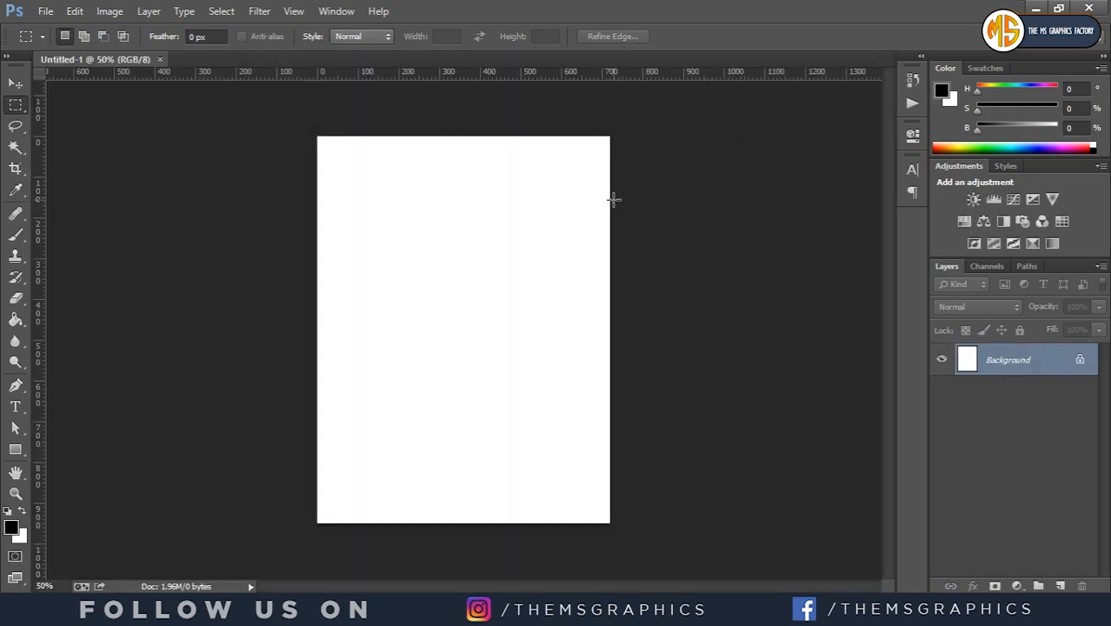
Step: Fill the Background layer with dark blue, using hue 240, saturation 100% and brightness 63%
click(16, 84)
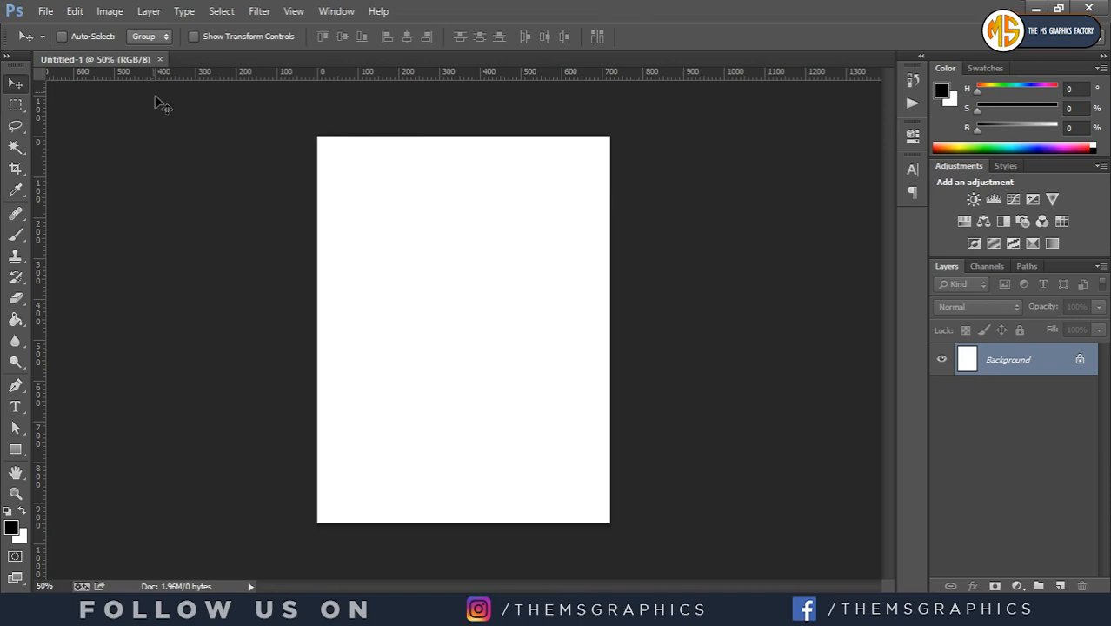
click(1044, 142)
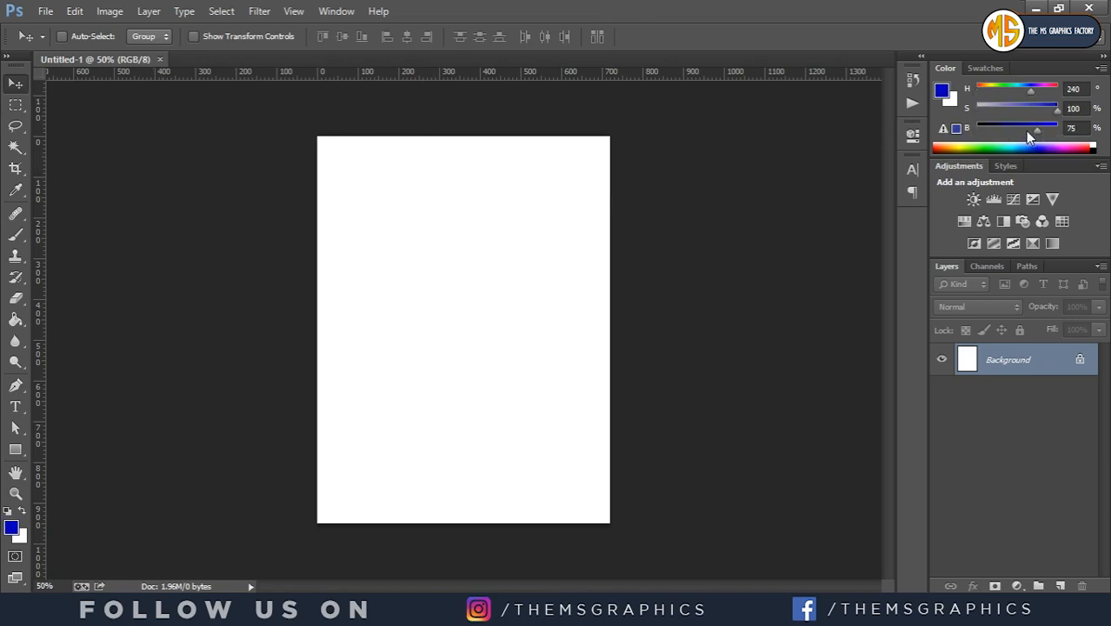
click(1027, 129)
click(14, 319)
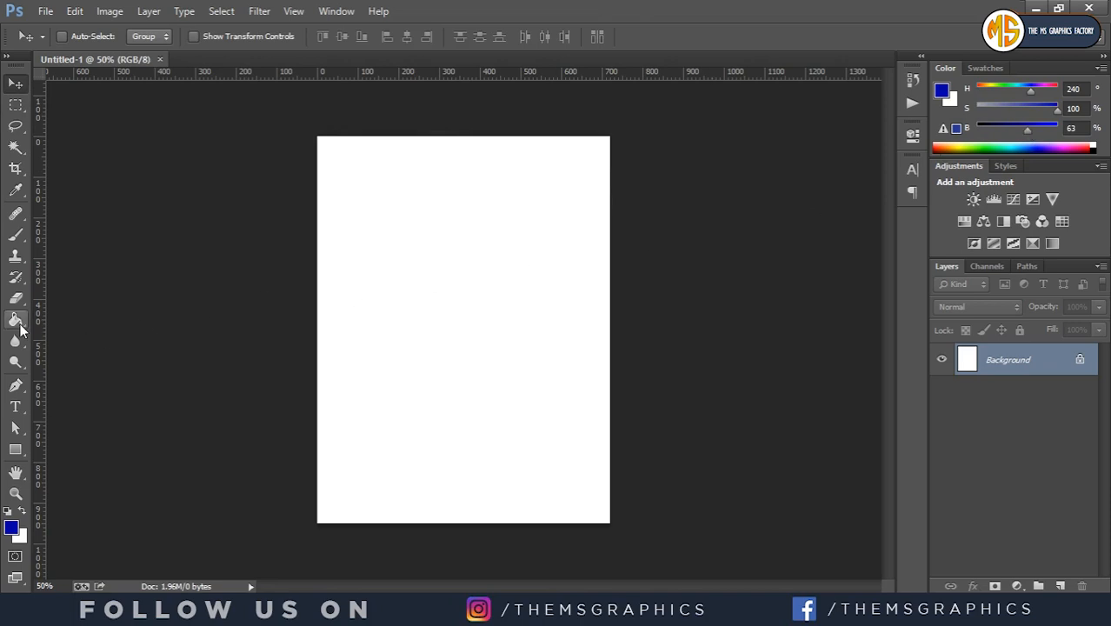
click(472, 348)
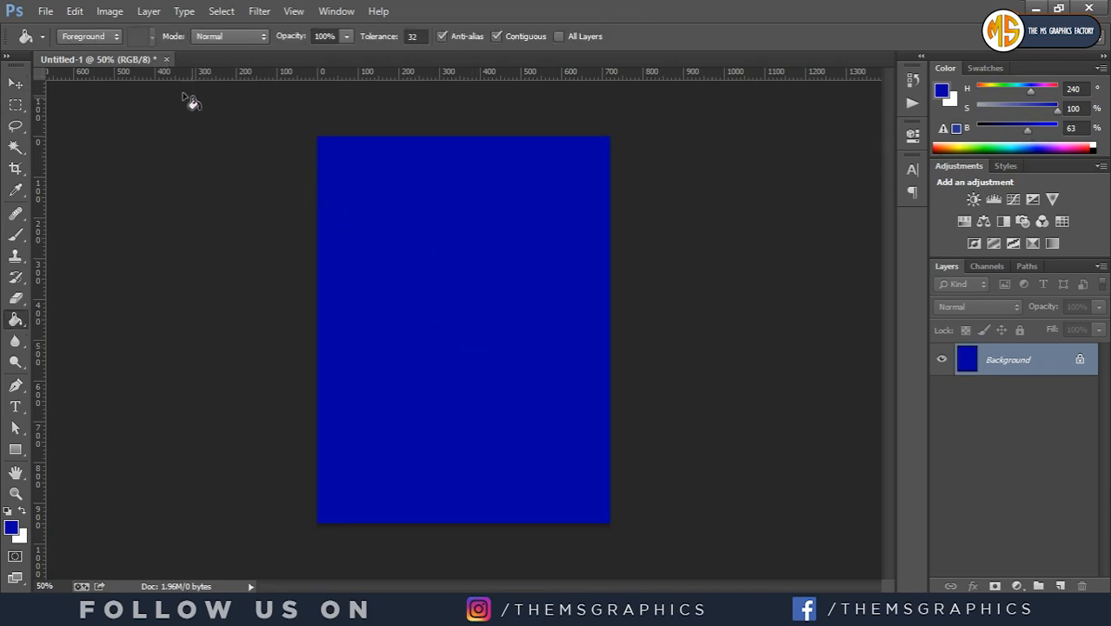
Step: Place the messi 2 image and enlarge it to about 135% so it covers the canvas height
click(47, 11)
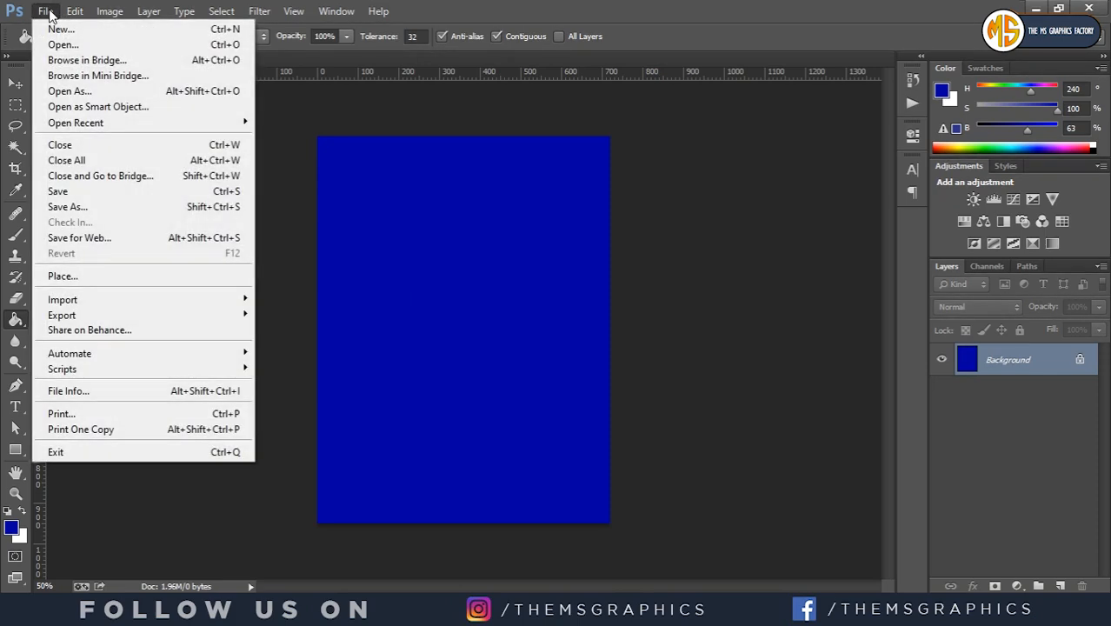
click(100, 271)
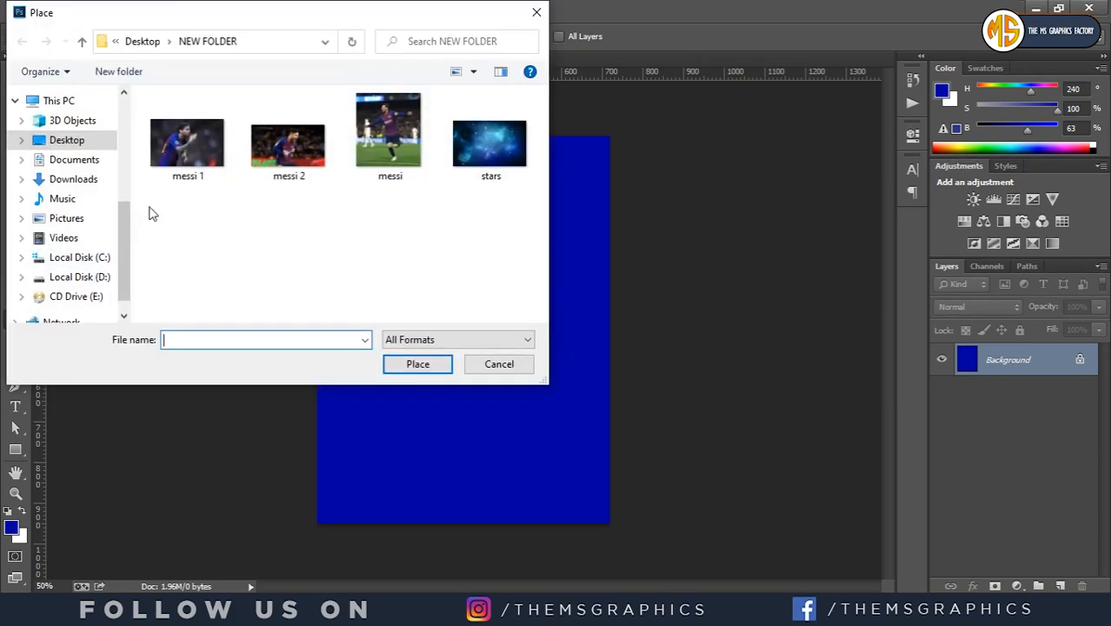
click(287, 152)
click(419, 365)
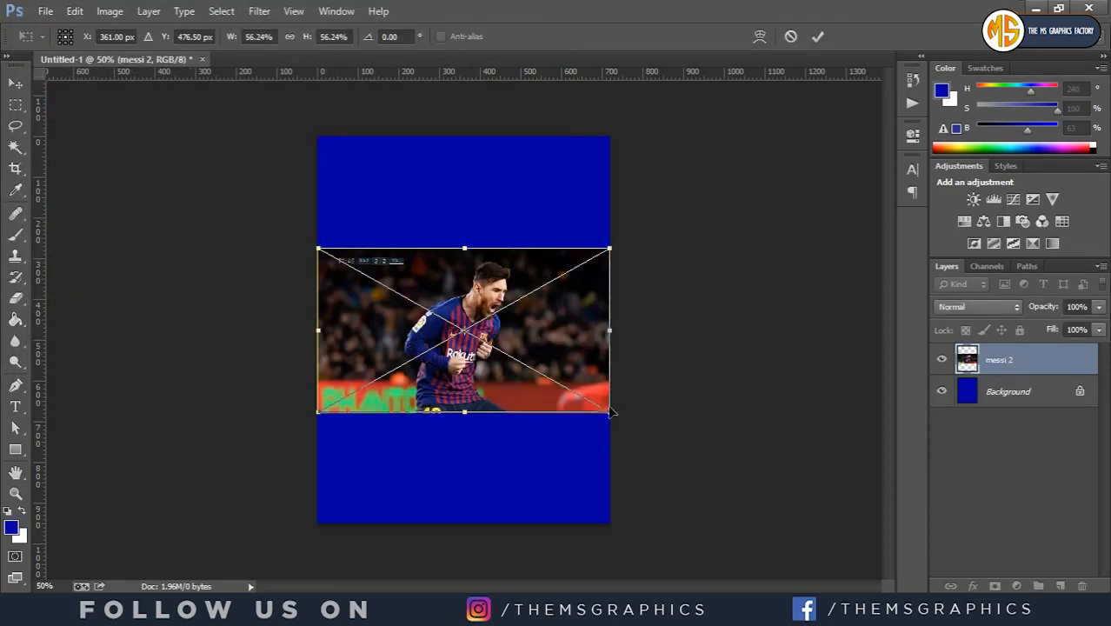
drag(612, 414, 794, 573)
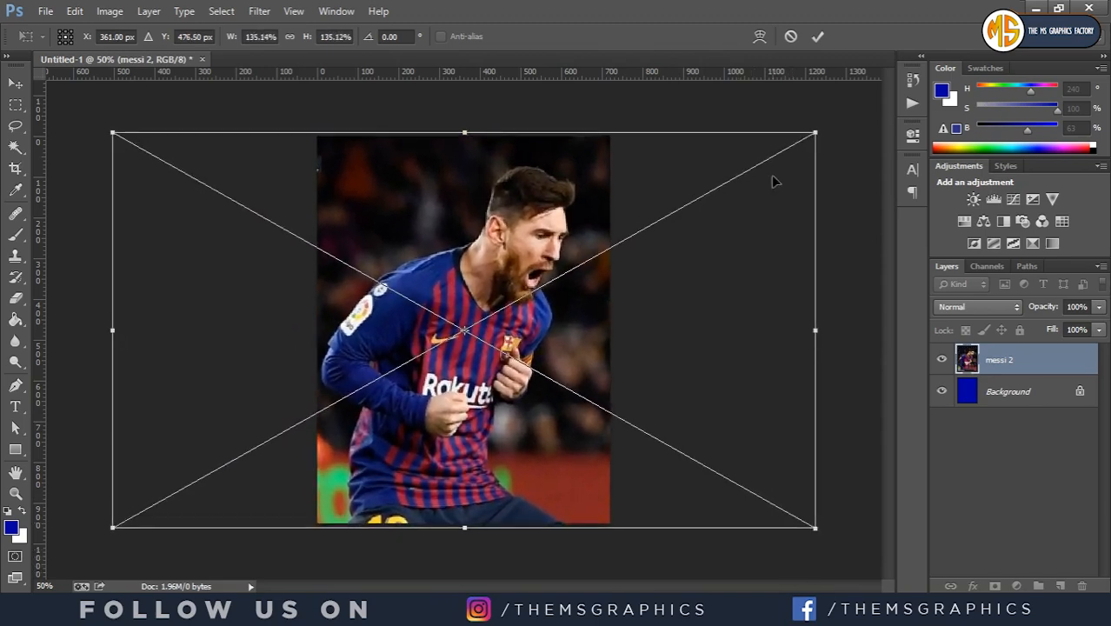
Step: Flip the placed messi 2 image horizontally and shift it so the player stands at the canvas's right side
right_click(474, 276)
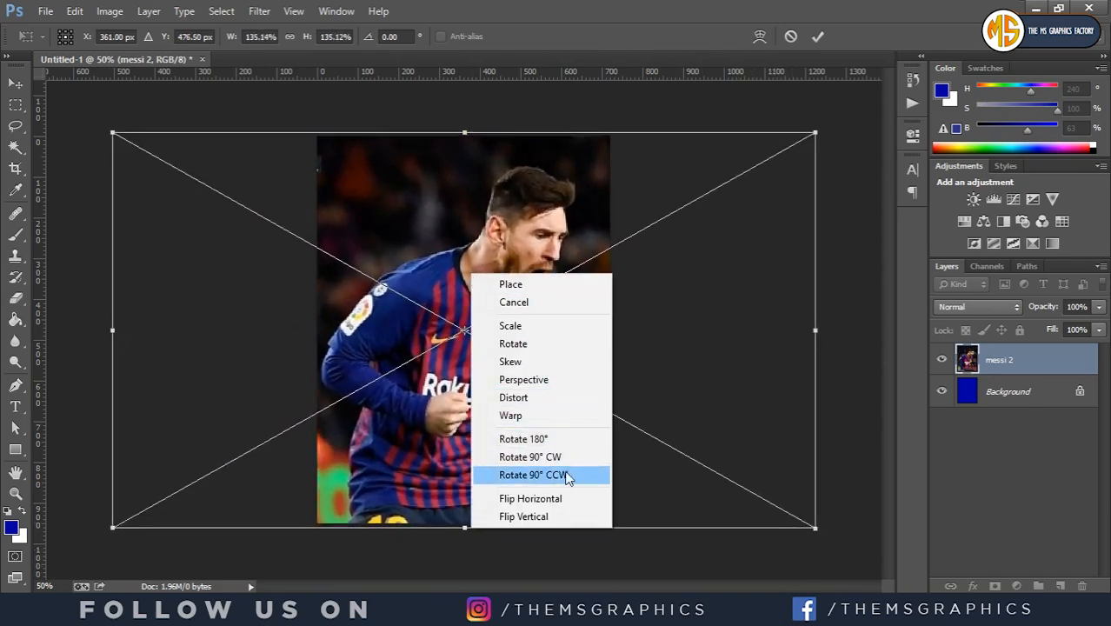
click(553, 501)
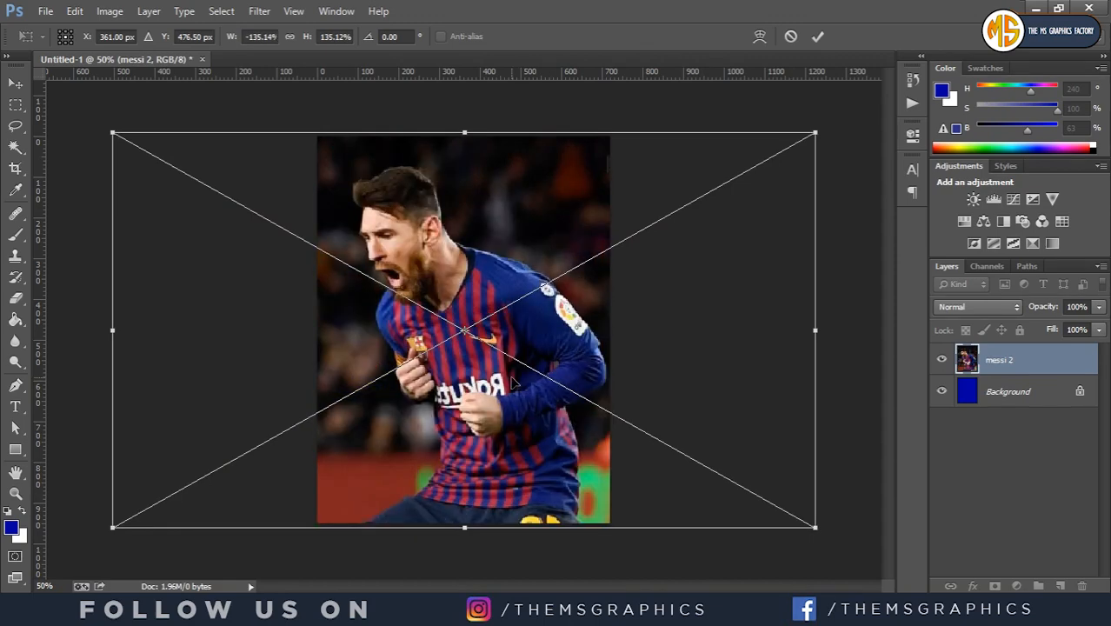
drag(513, 382, 610, 378)
click(818, 36)
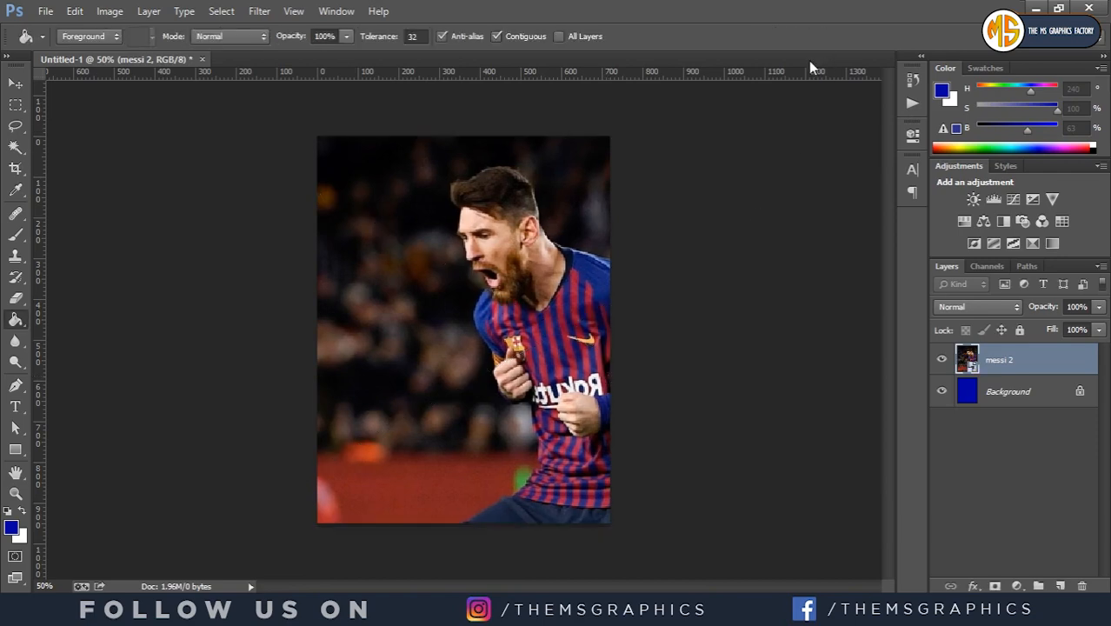
Step: Set the messi 2 layer's blending mode to Darken
right_click(963, 348)
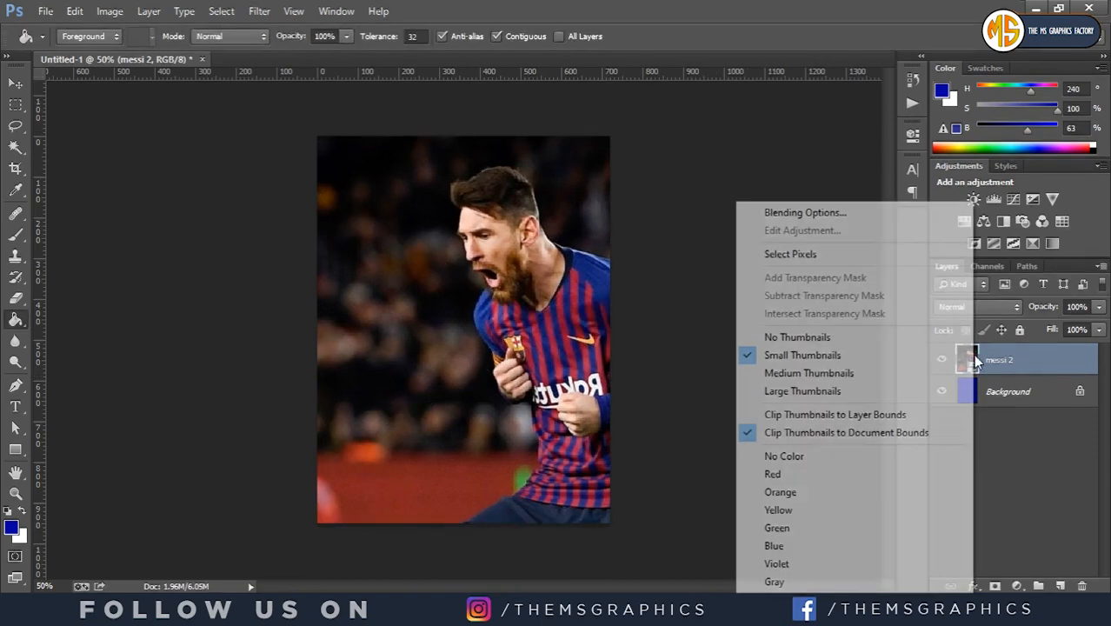
click(994, 315)
click(1000, 307)
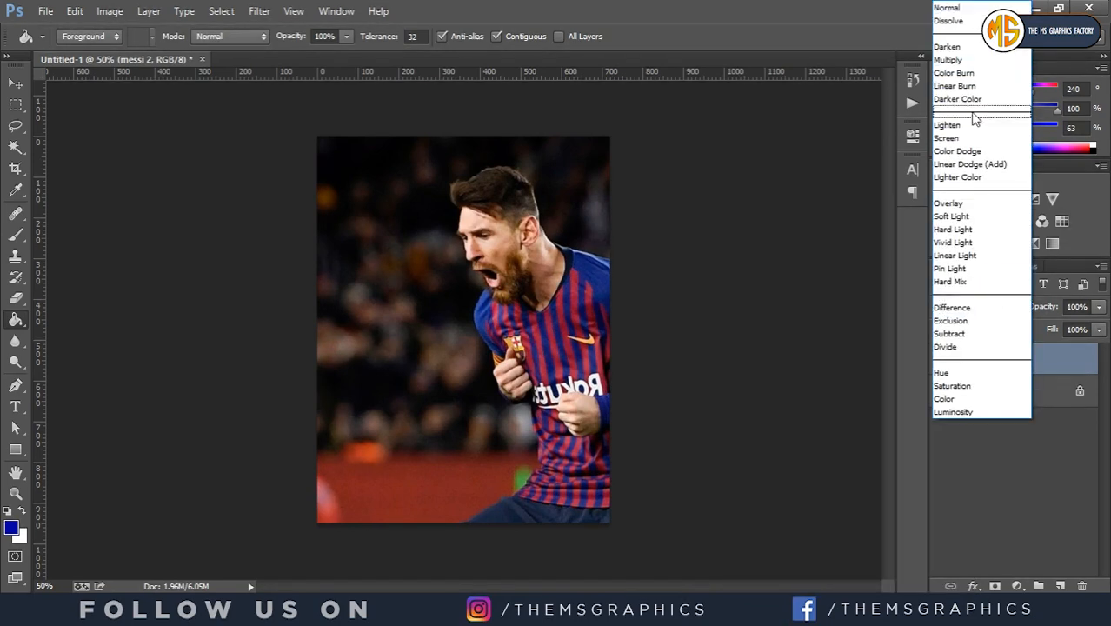
click(951, 47)
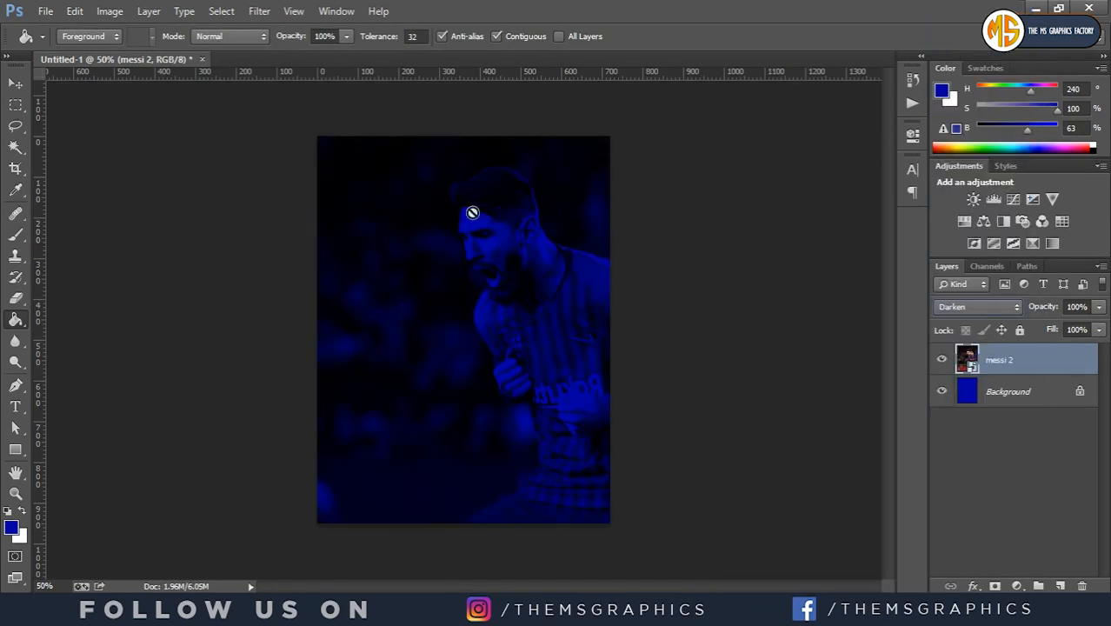
Step: Place the messi 1 image at the canvas centre and enlarge it to about 237%
click(45, 12)
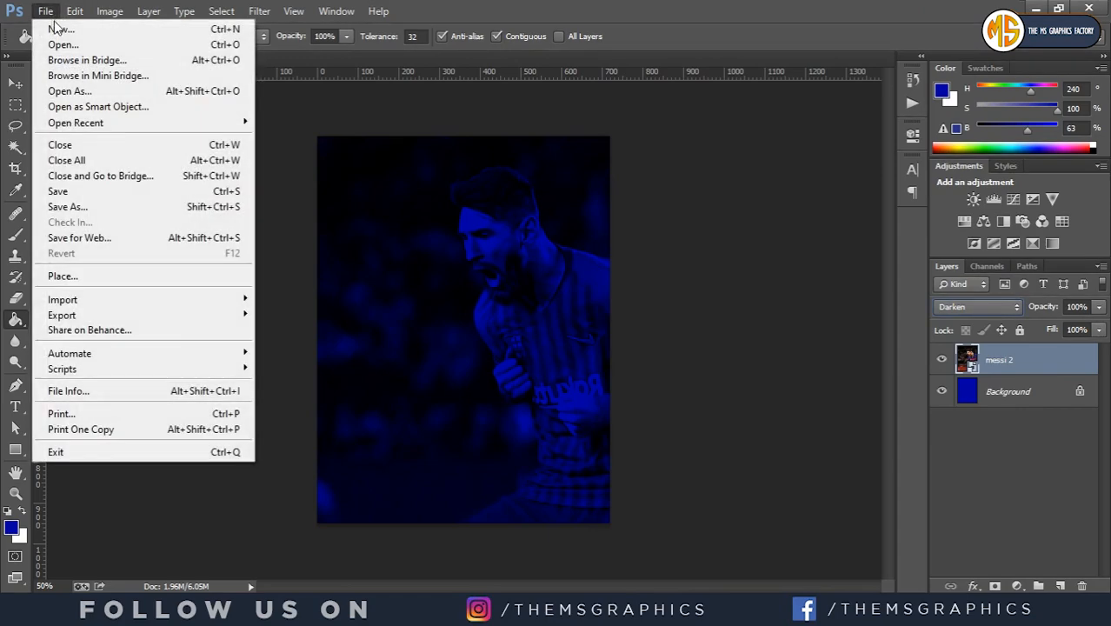
click(117, 276)
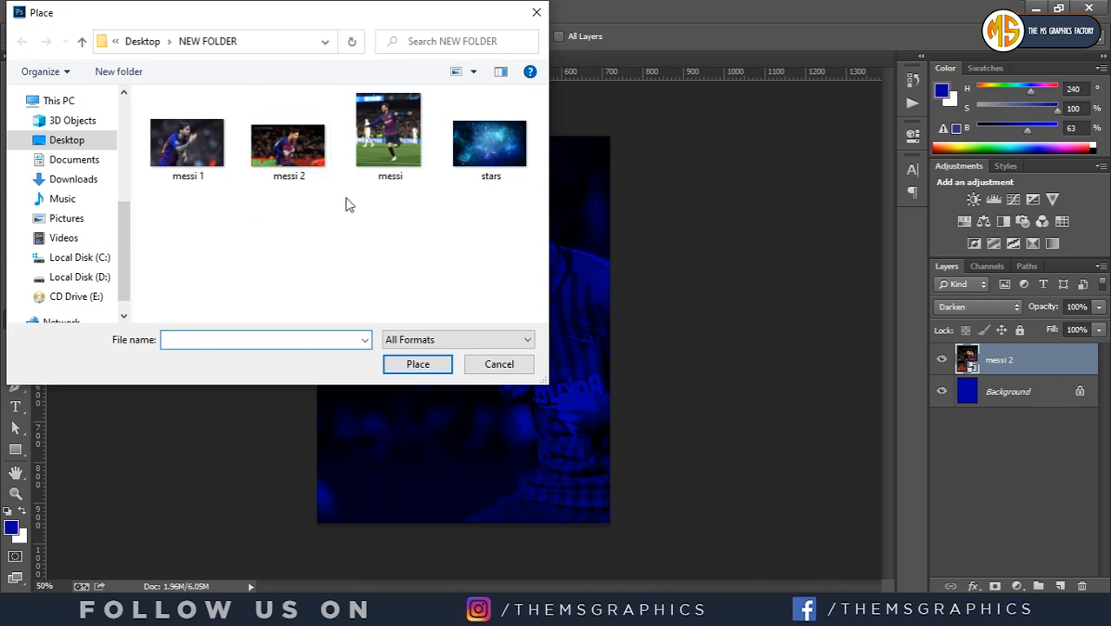
click(313, 165)
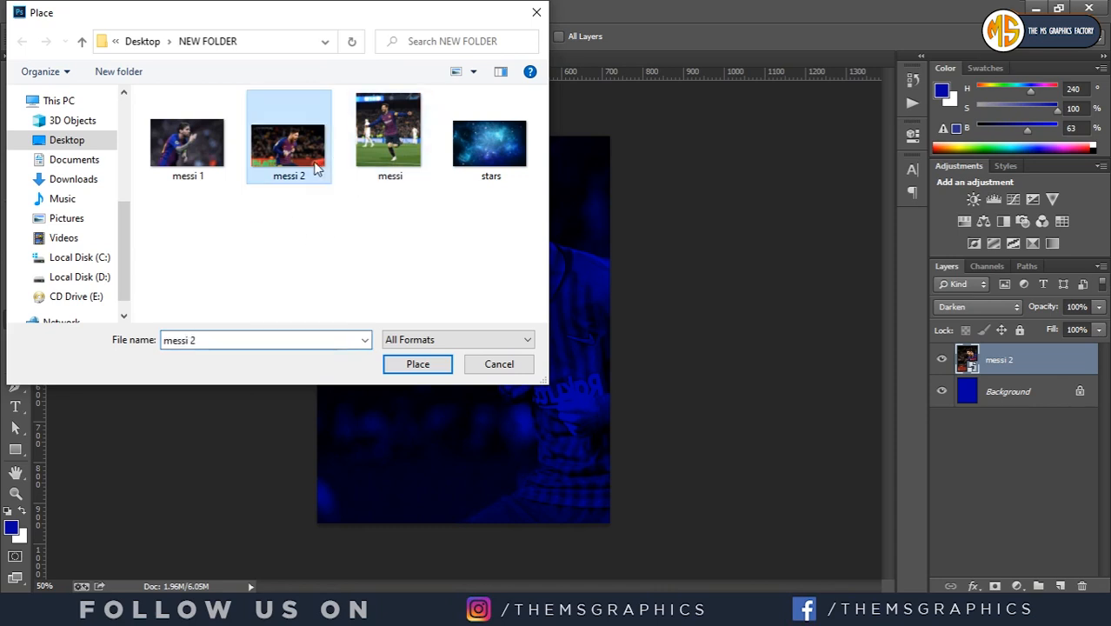
click(211, 164)
click(425, 363)
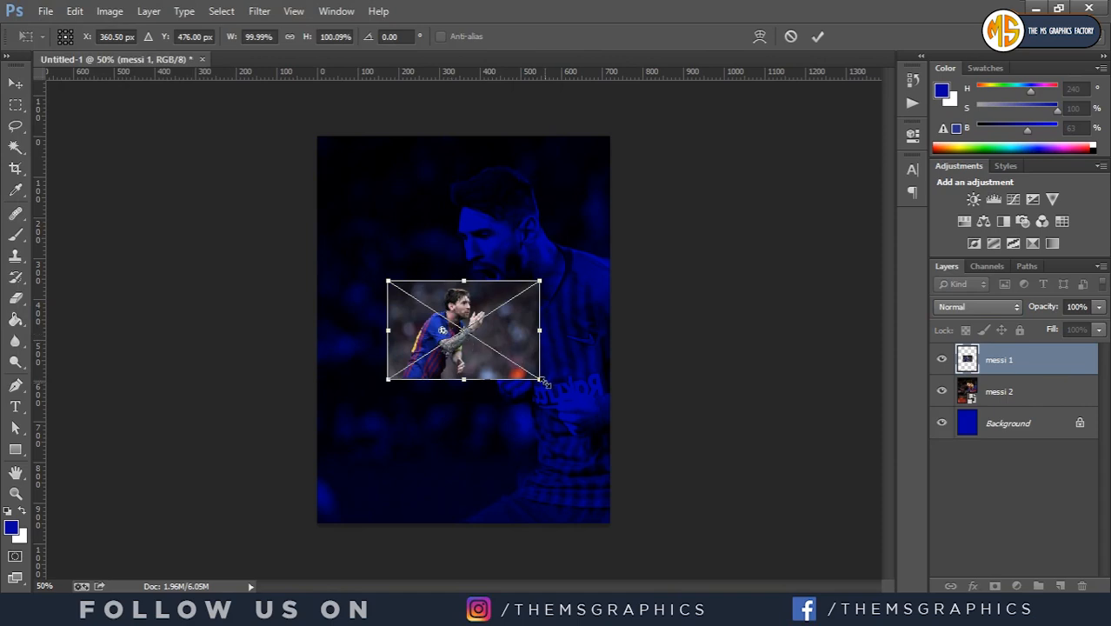
drag(543, 382, 641, 462)
click(817, 35)
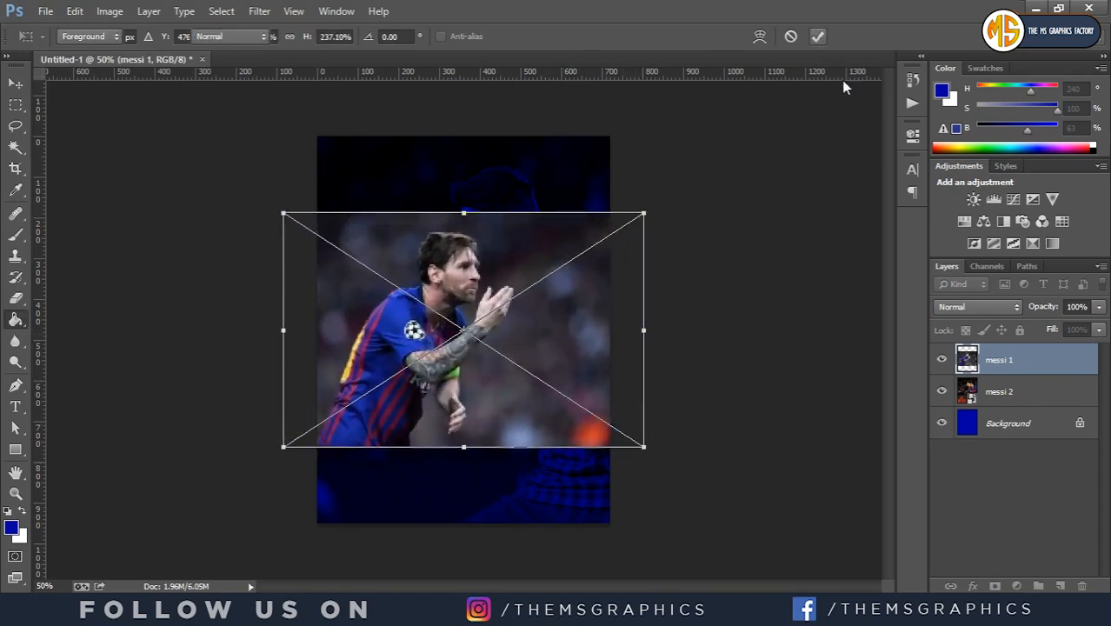
Step: Hide the messi 1 and messi 2 layers and add a new empty layer above them
click(941, 361)
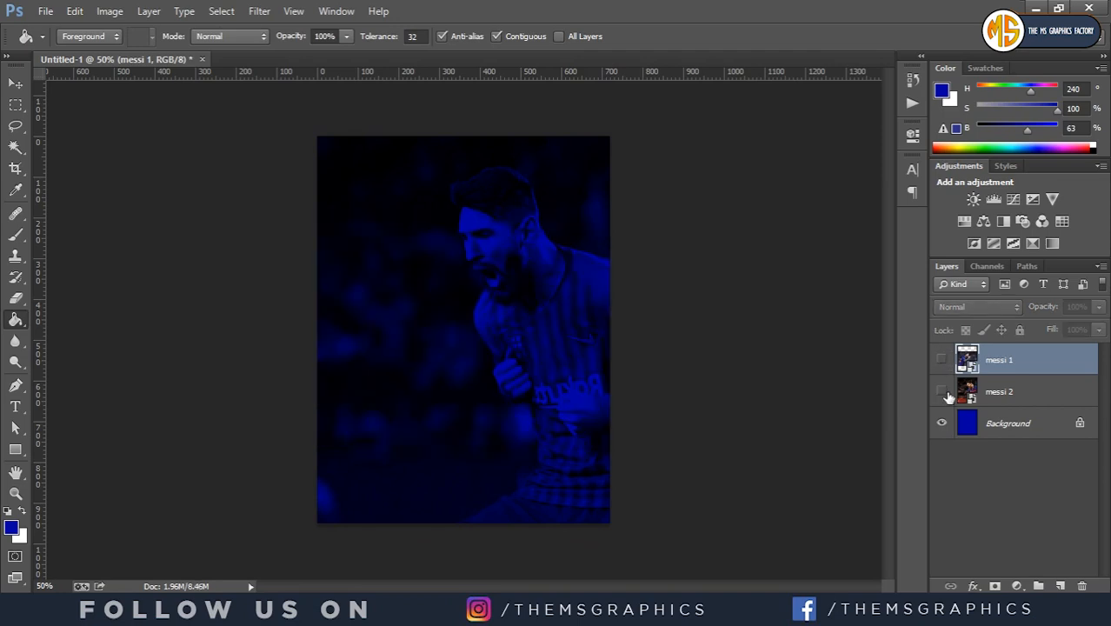
click(944, 394)
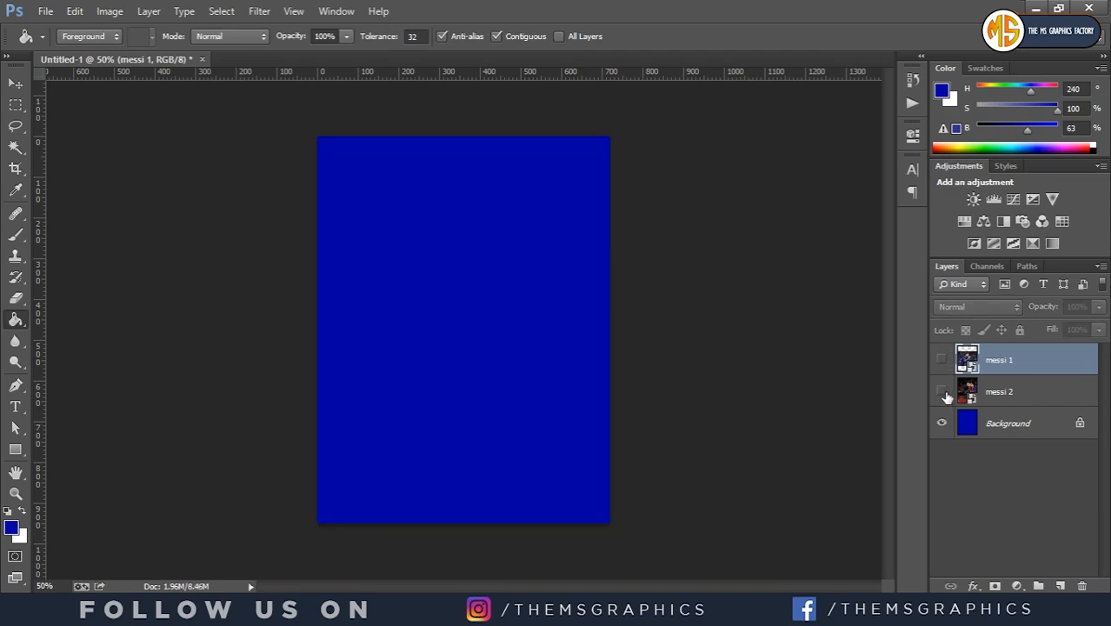
click(17, 235)
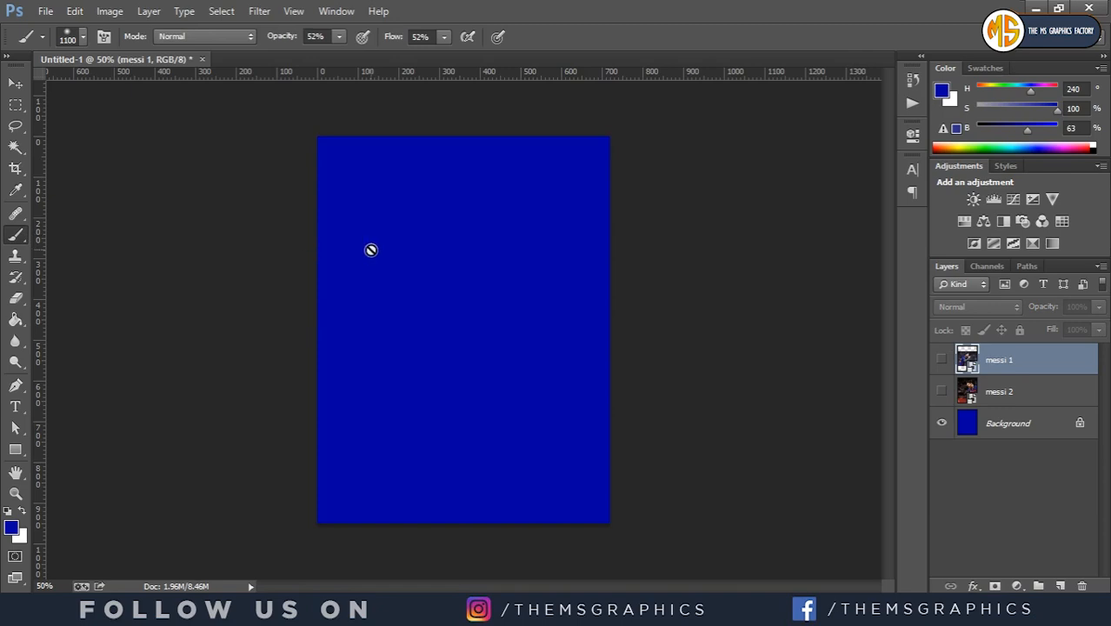
click(1059, 585)
Step: Reset the foreground colour to black and choose the rough 750 stroke brush at a size of 550 px
key(d)
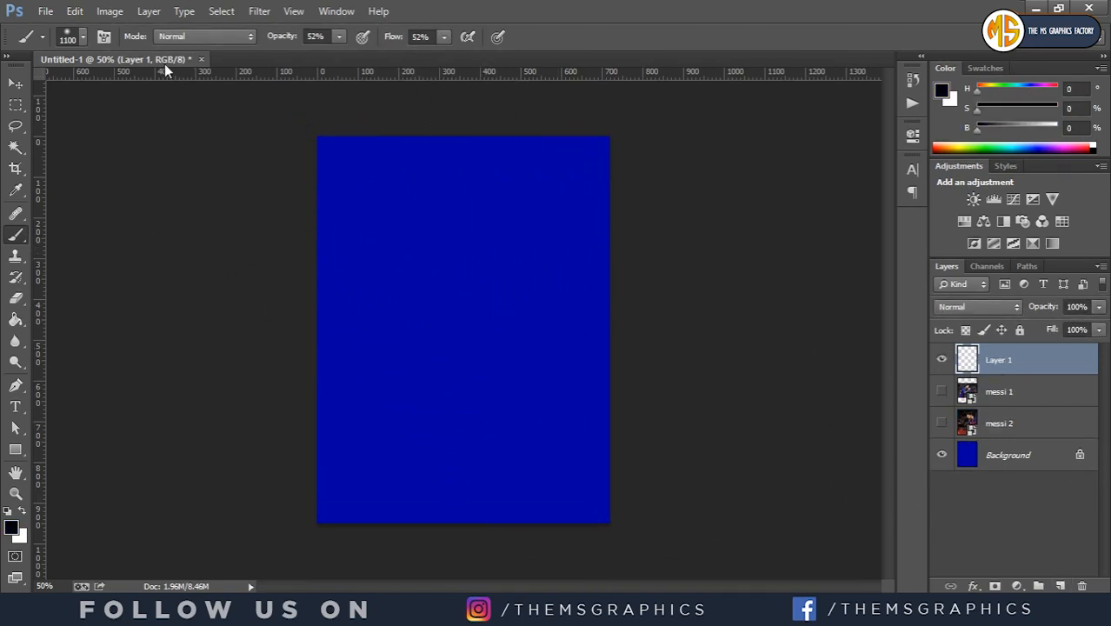
click(84, 37)
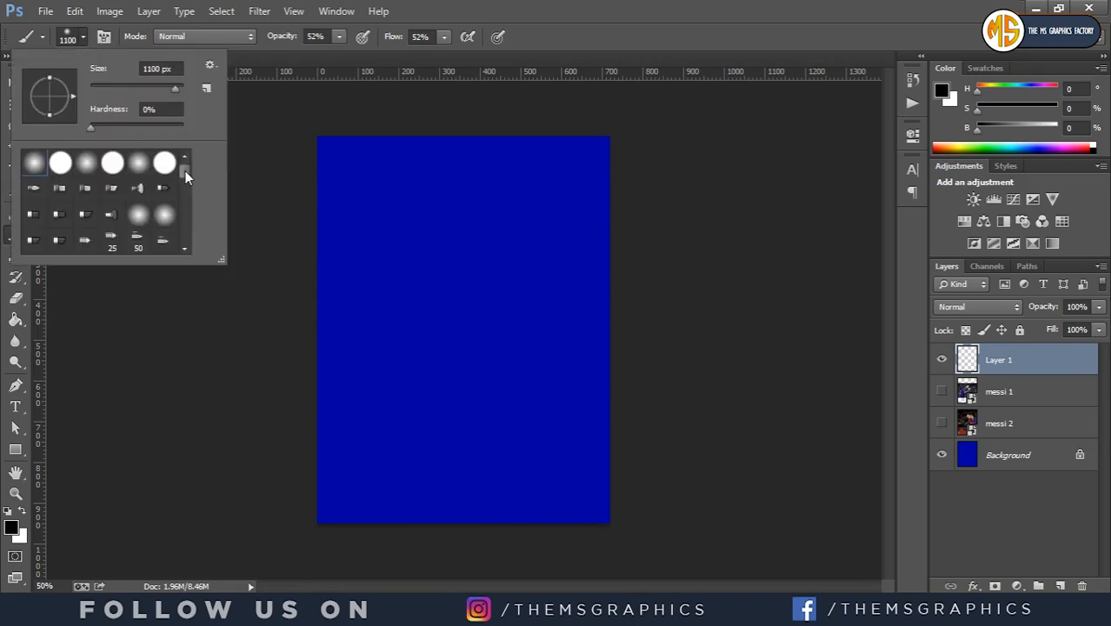
drag(185, 170, 181, 209)
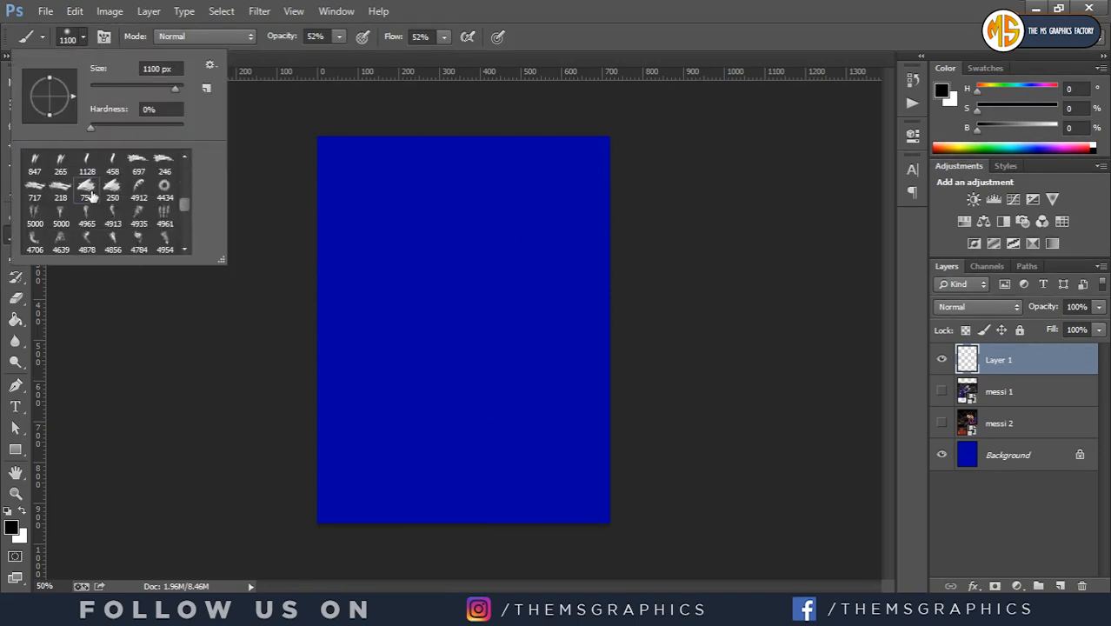
click(86, 185)
double_click(154, 69)
text(550)
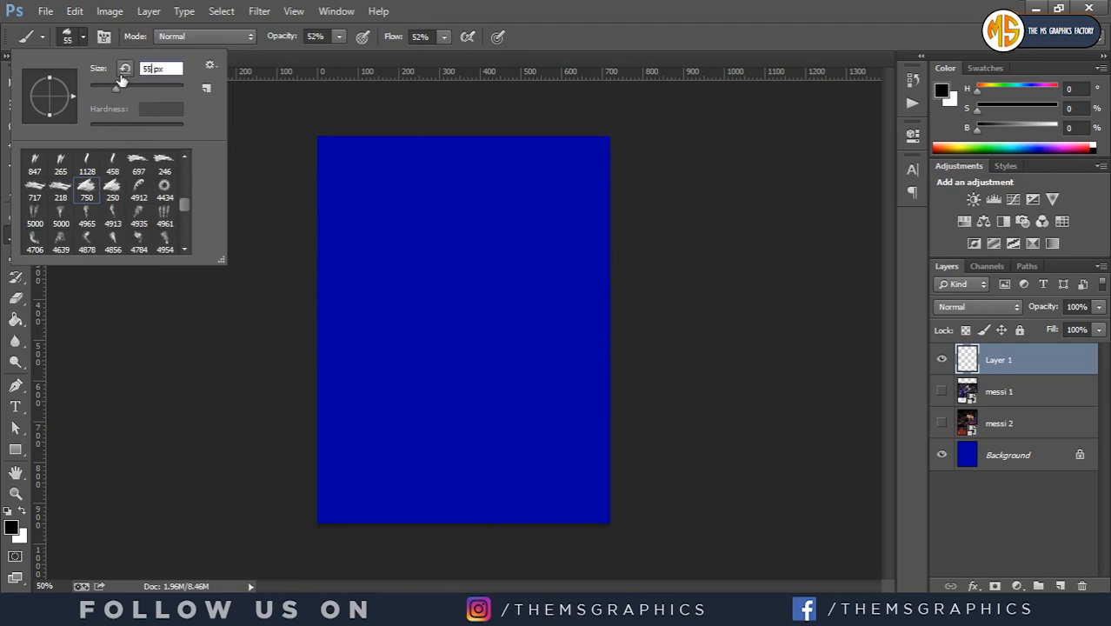
click(81, 37)
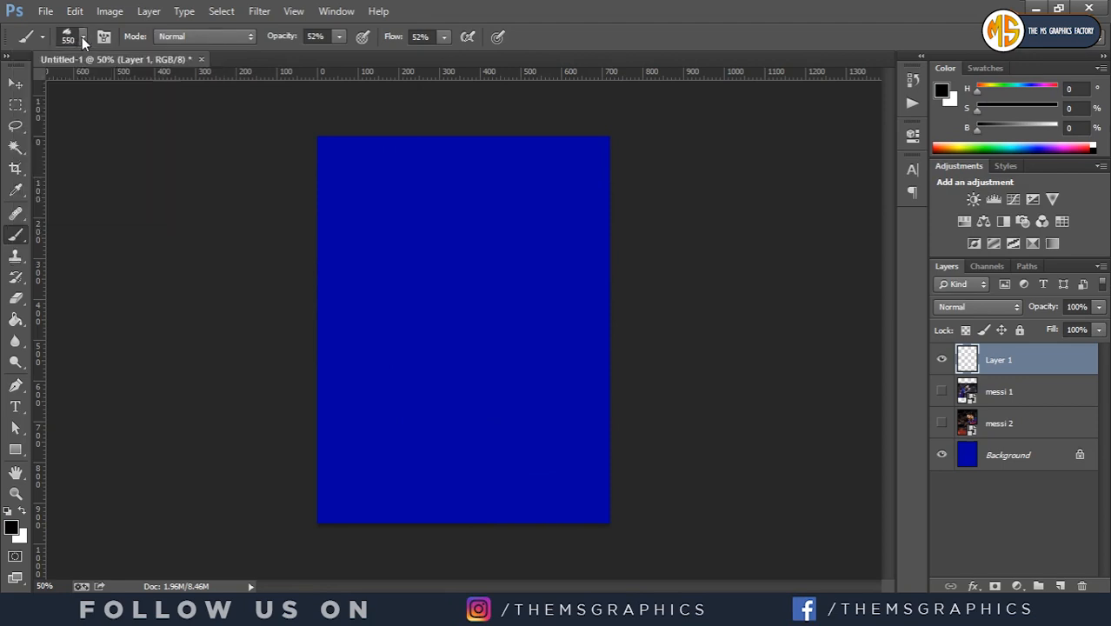
Step: Set the brush opacity and flow to 100% and stamp one black stroke in the upper part of the canvas
click(329, 37)
text(100)
click(432, 37)
text(100)
key(Return)
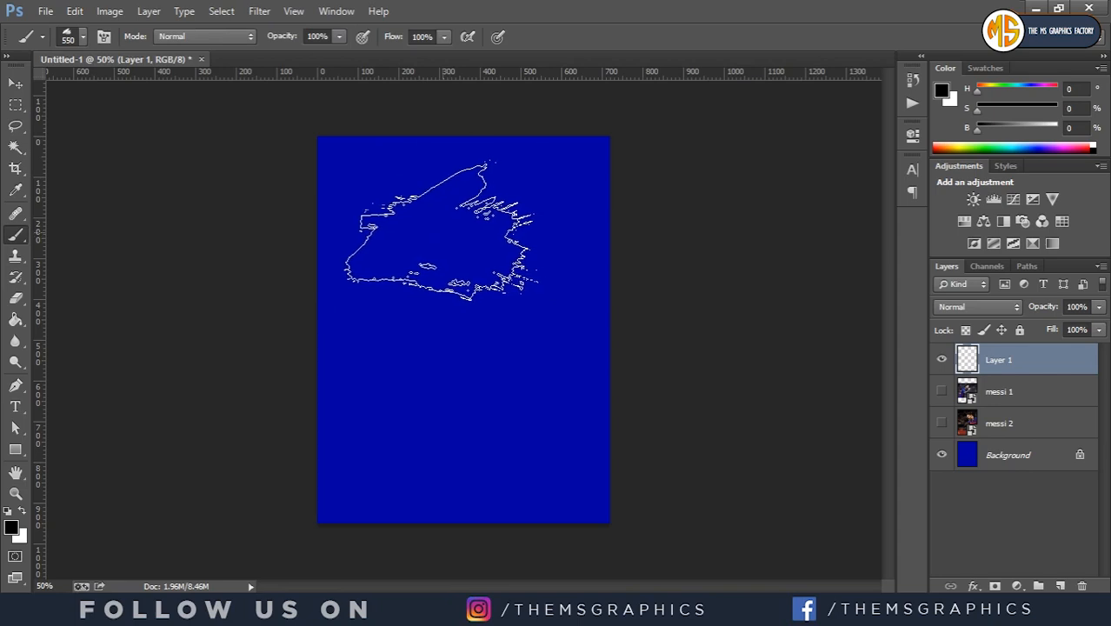
click(439, 231)
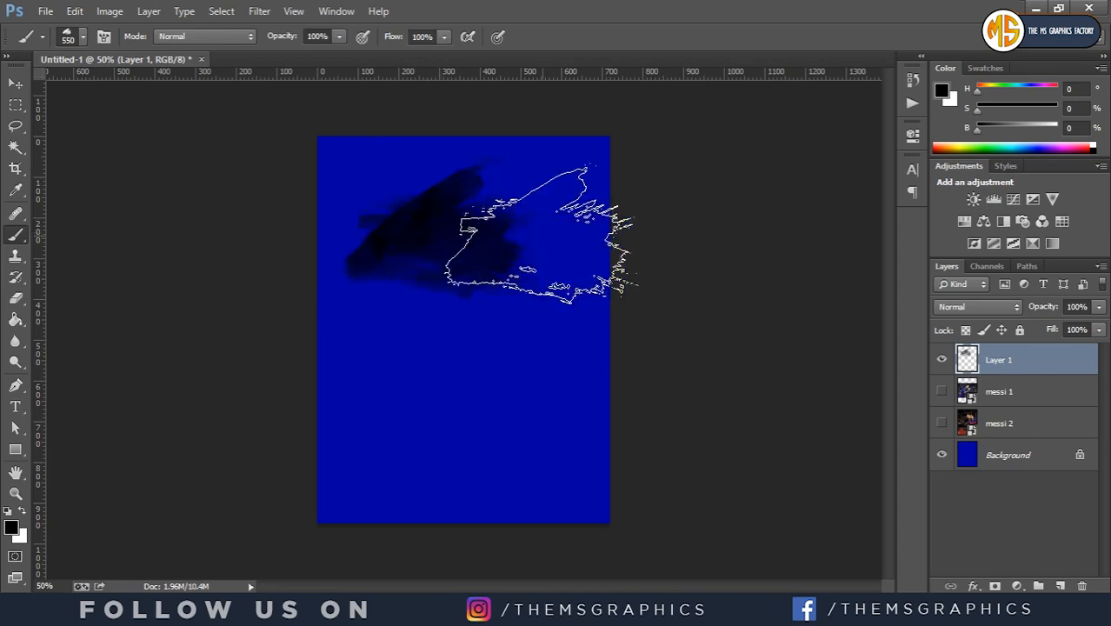
Step: Duplicate the black stroke layer and merge the copy with the original to make the stroke denser
click(15, 83)
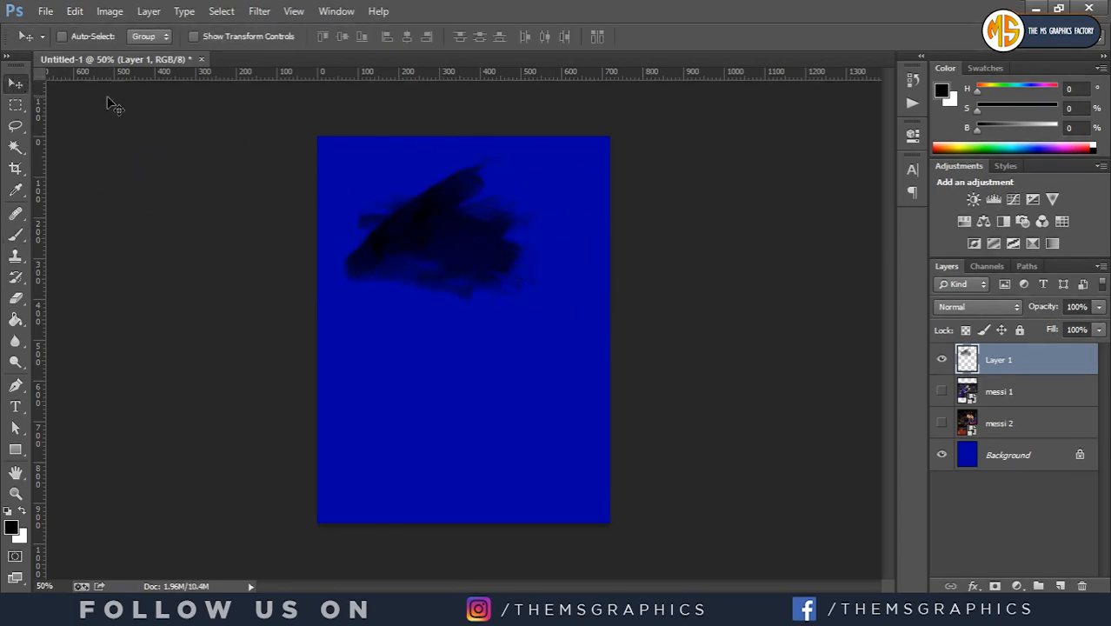
key(ctrl+j)
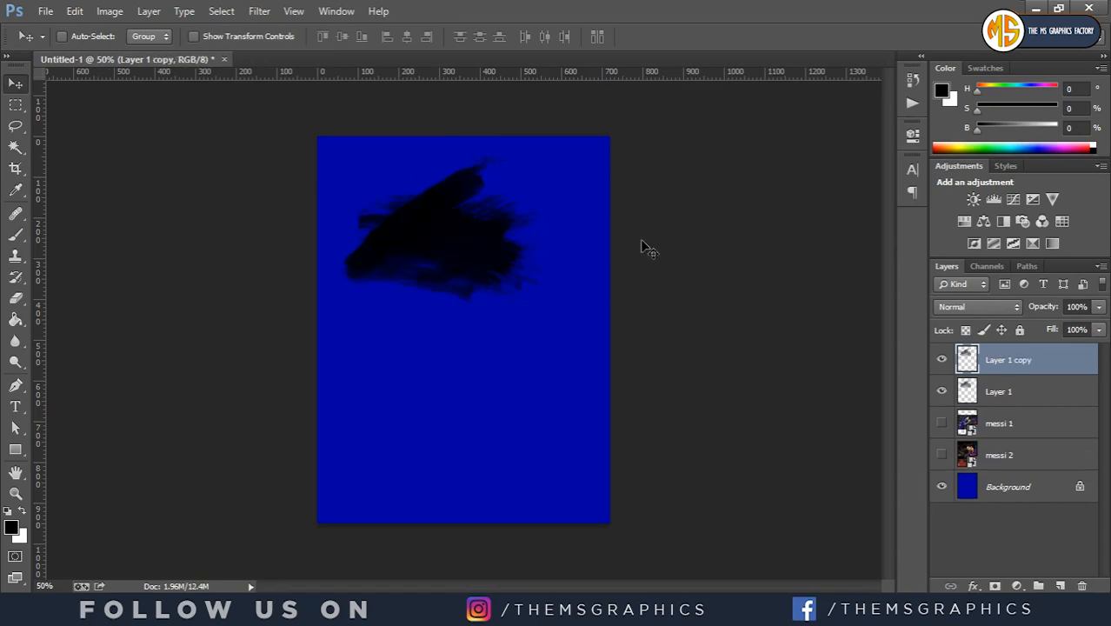
shift+click(999, 392)
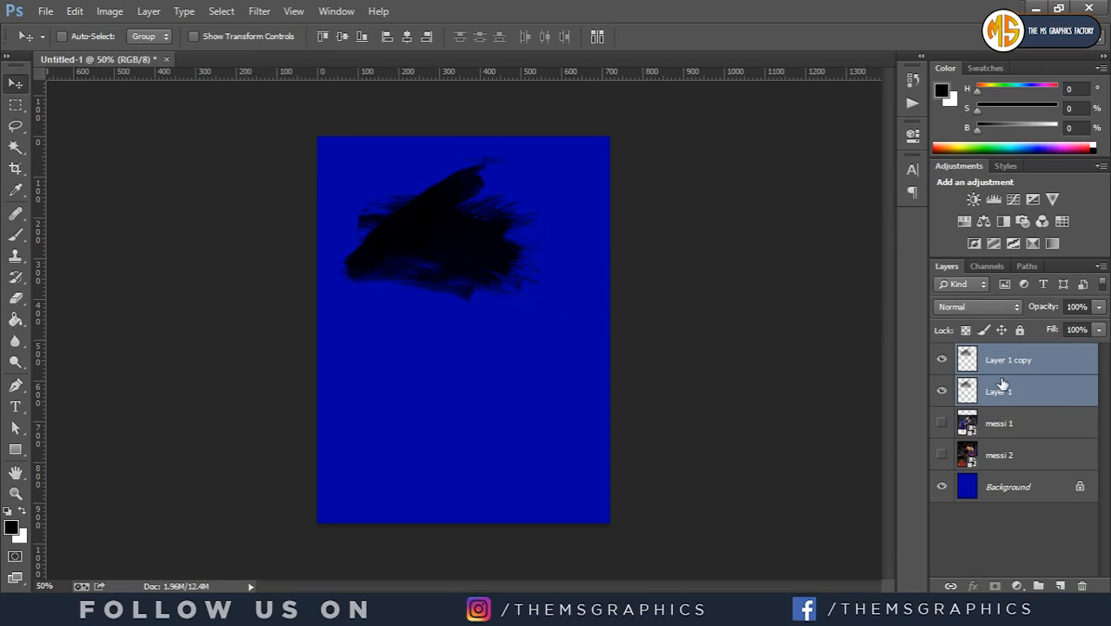
key(ctrl+e)
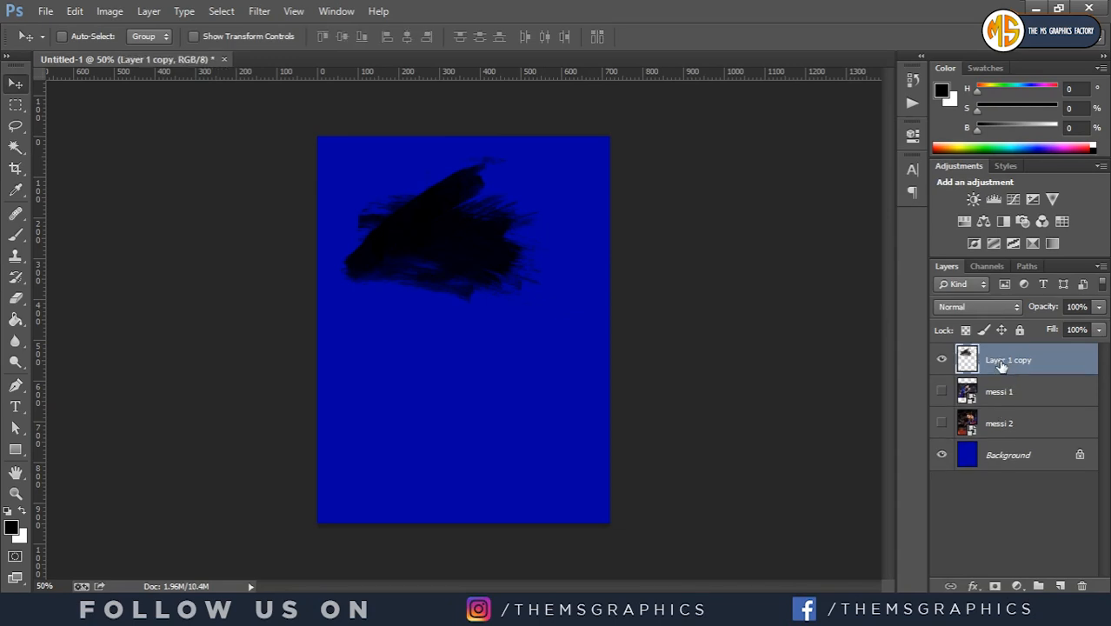
Step: Duplicate the merged stroke layer, rotate the copy about -127° and shift it slightly up and left over the original
key(ctrl+j)
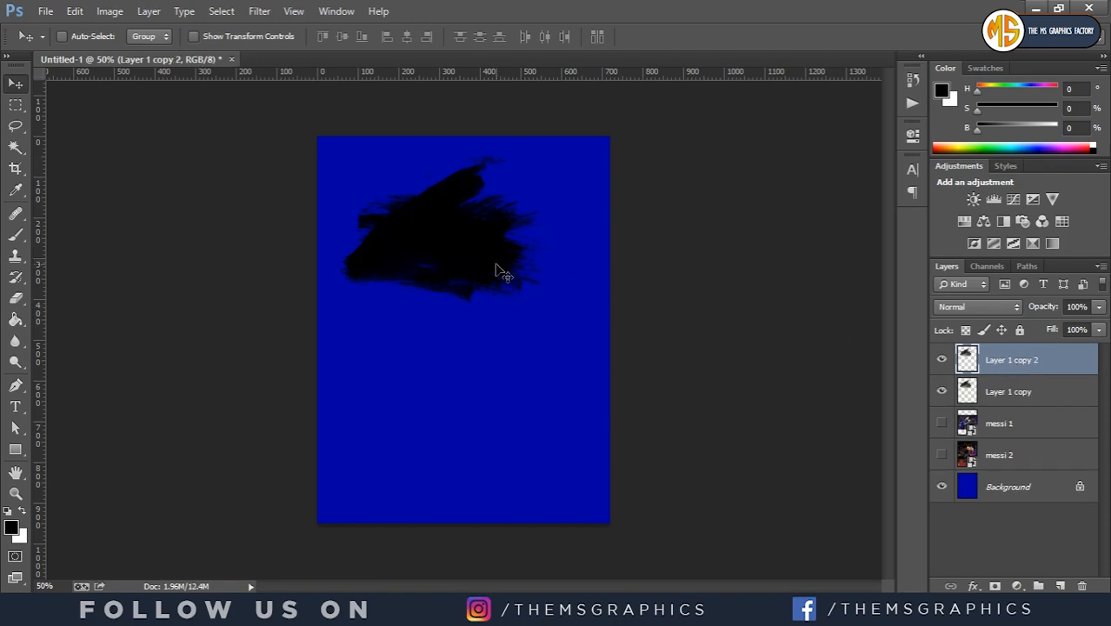
key(ctrl+t)
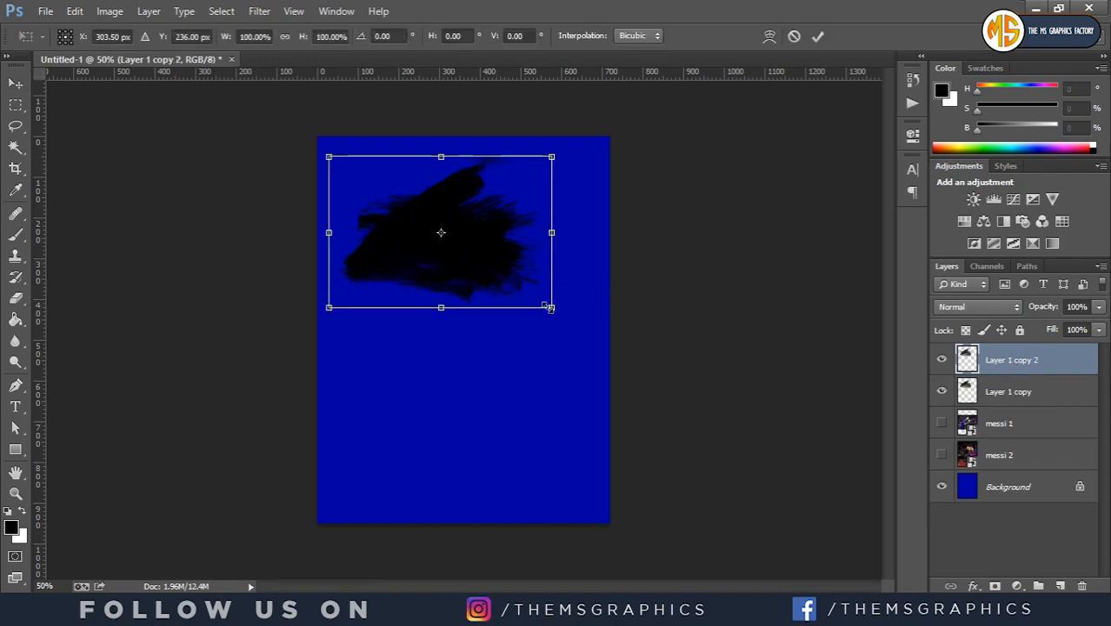
mouse_move(564, 320)
mouse_down()
mouse_move(576, 278)
mouse_move(548, 187)
mouse_move(477, 133)
mouse_move(436, 143)
mouse_up()
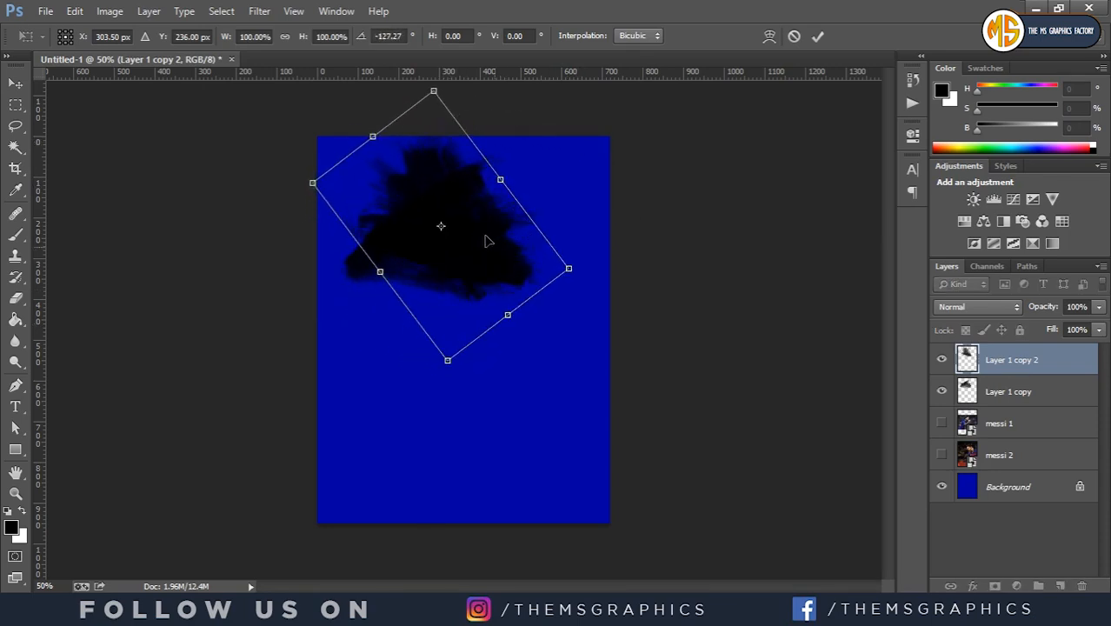
mouse_move(498, 256)
mouse_down()
mouse_move(461, 240)
mouse_move(471, 242)
mouse_up()
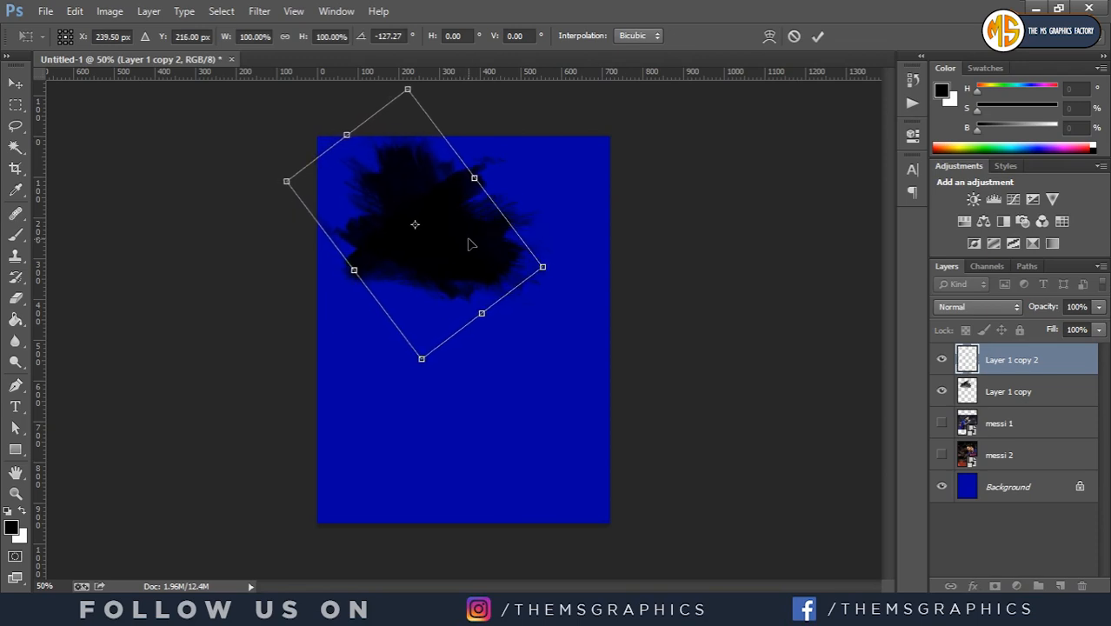
click(816, 36)
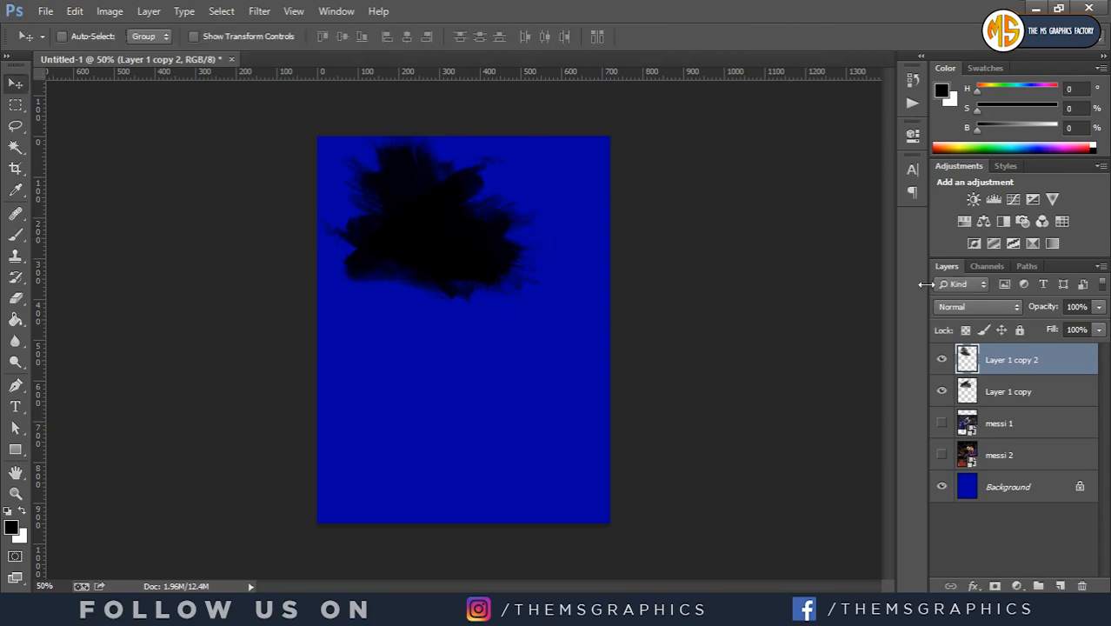
Step: Merge the two stroke layers into one and move the combined stroke slightly down the canvas
ctrl+click(1008, 392)
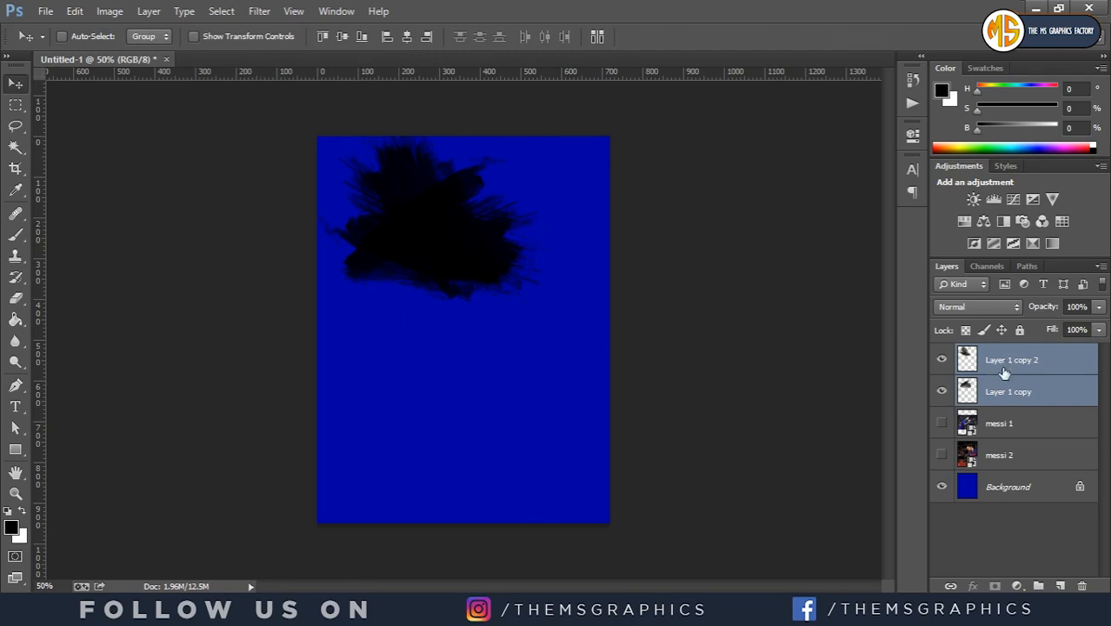
key(ctrl+e)
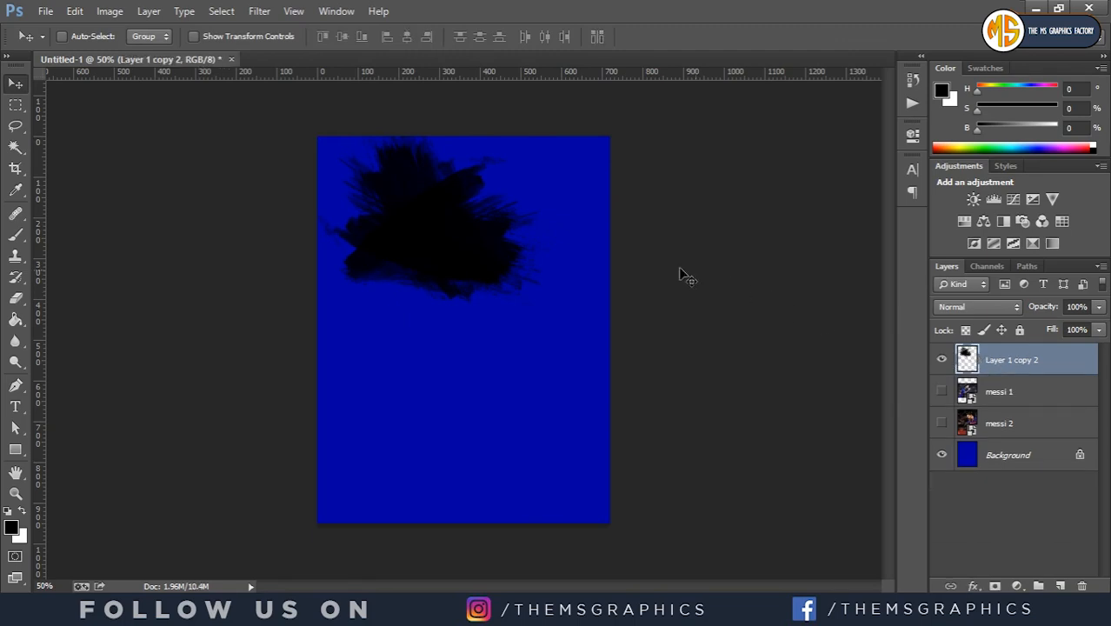
drag(458, 246, 457, 270)
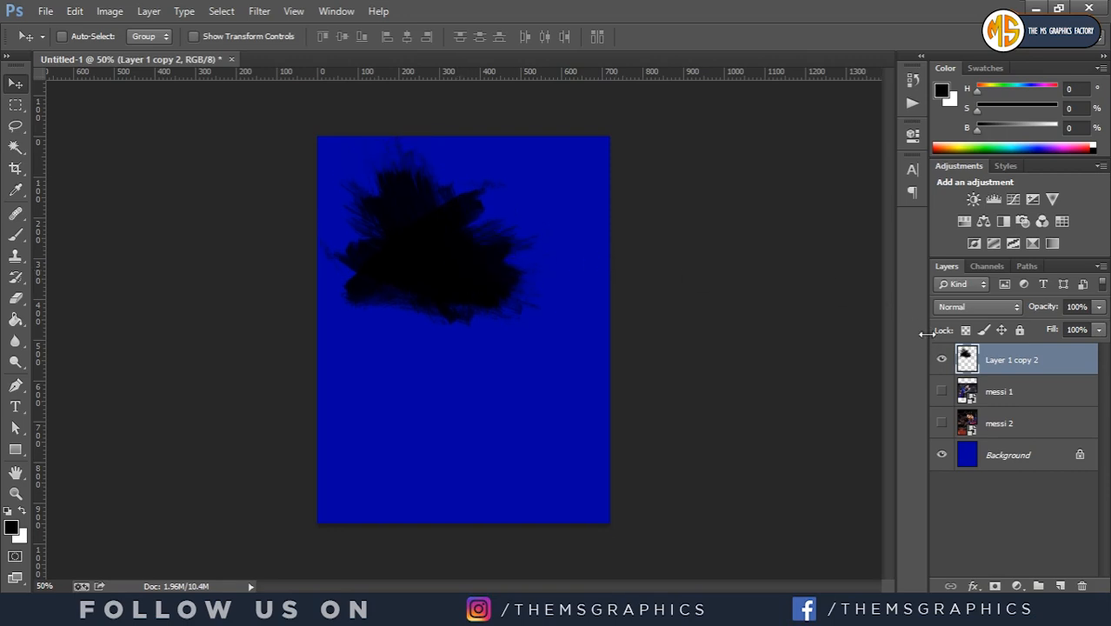
Step: Show the messi 2 and messi 1 layers again and move the messi 1 photo up behind the black stroke
click(941, 424)
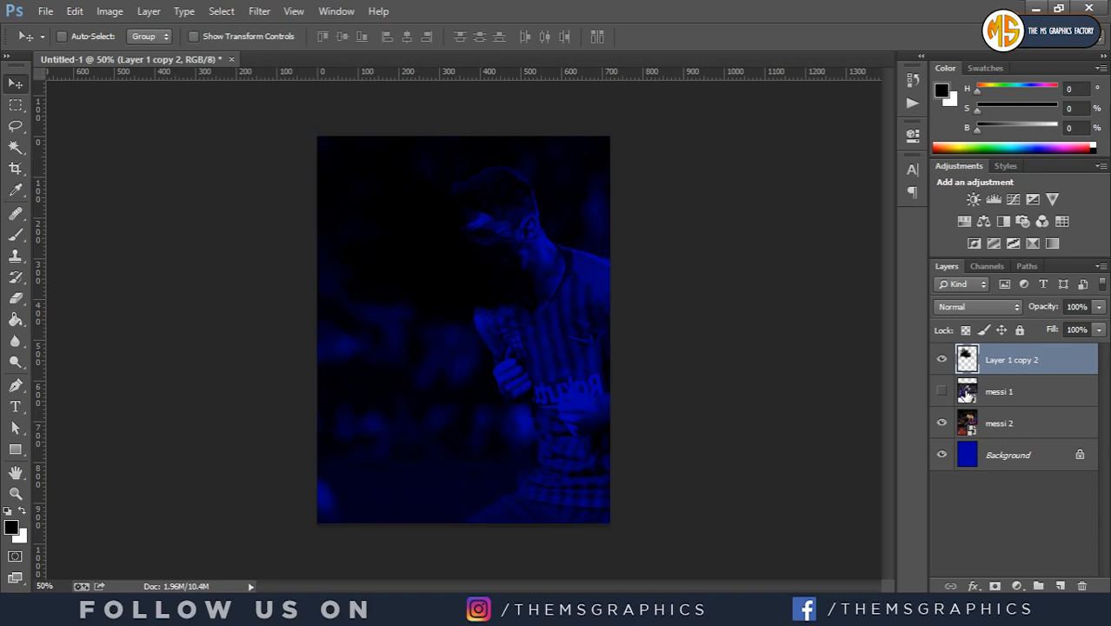
click(965, 395)
click(941, 391)
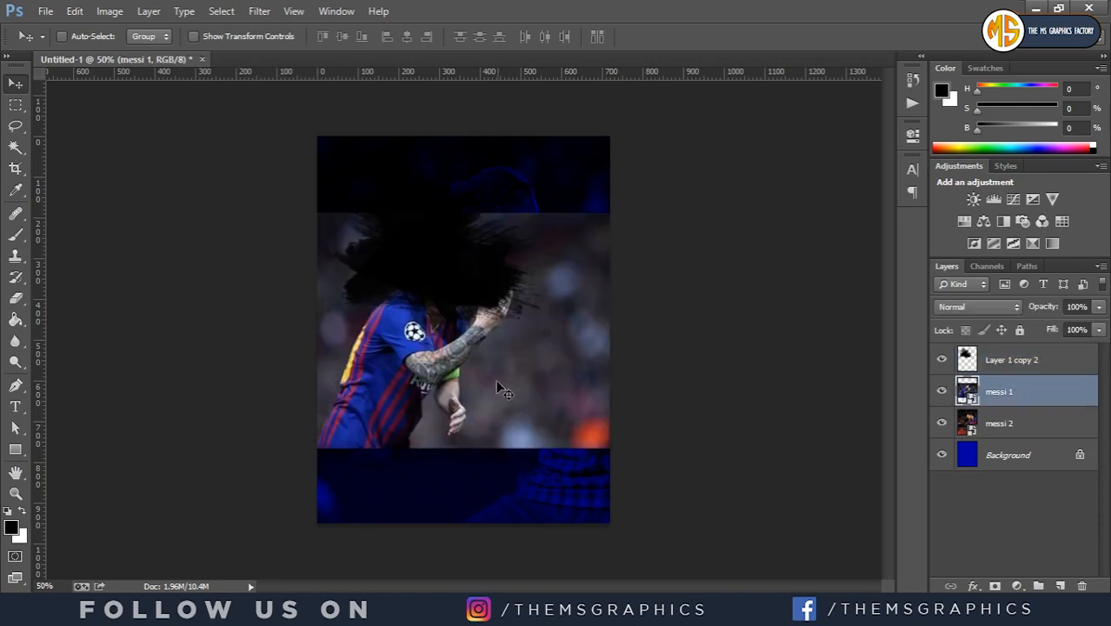
drag(493, 382, 490, 339)
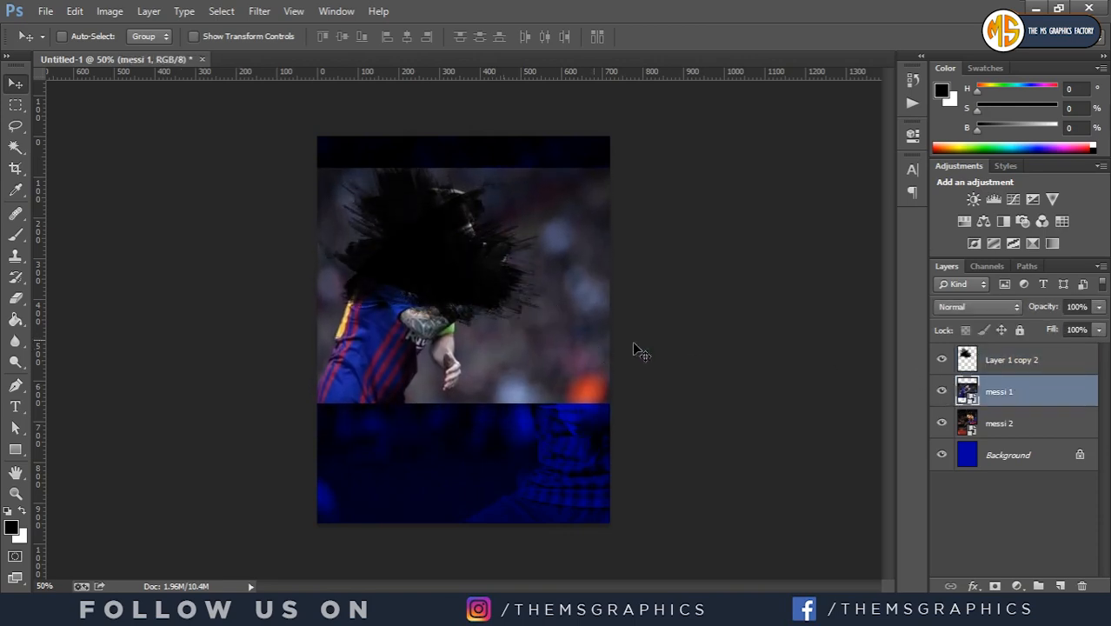
Step: Place messi 1 above the stroke layer, clip it to the stroke and position the player inside the brush shape
mouse_move(1001, 359)
mouse_down()
mouse_move(995, 404)
mouse_move(1010, 372)
mouse_up()
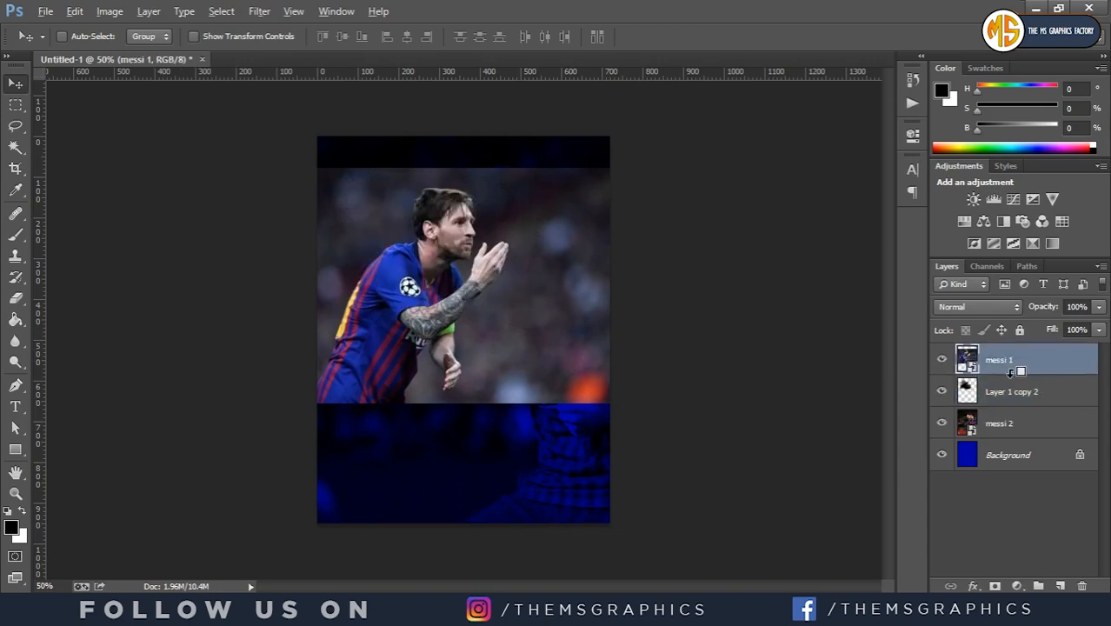
alt+click(1009, 374)
drag(449, 263, 441, 253)
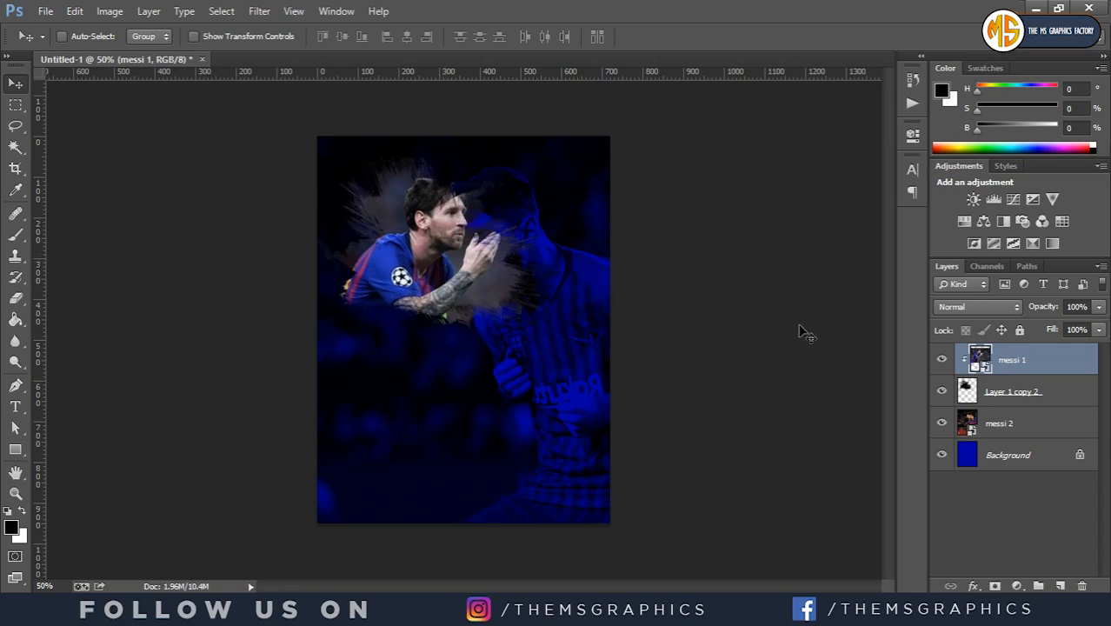
drag(497, 293, 469, 280)
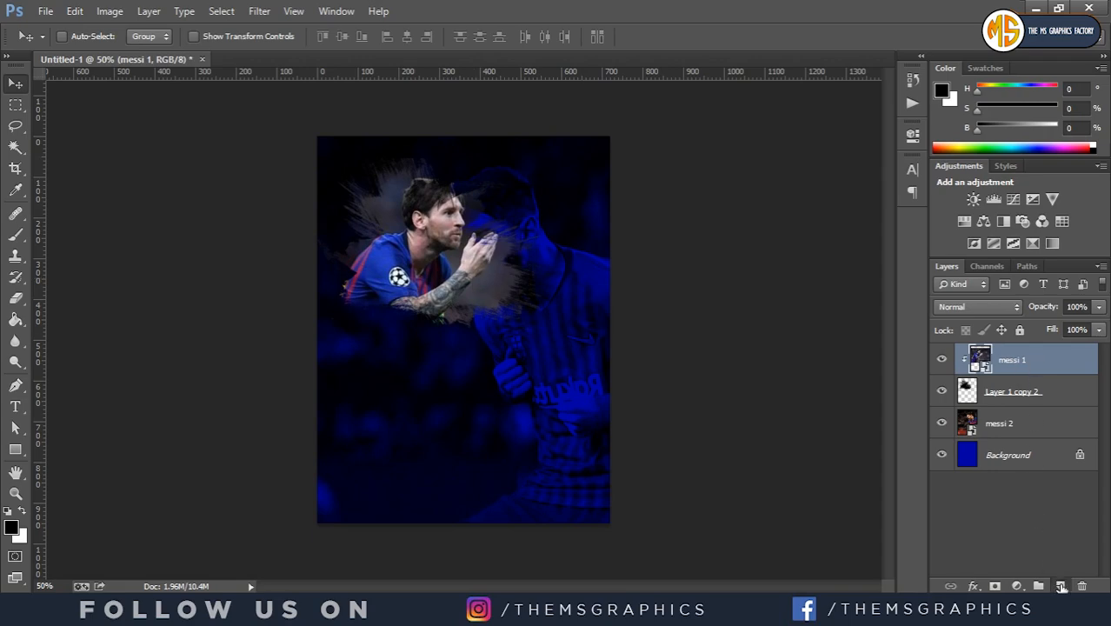
Step: Add a new empty layer above messi 1 and set the foreground colour to red ff0000
click(1061, 587)
click(940, 92)
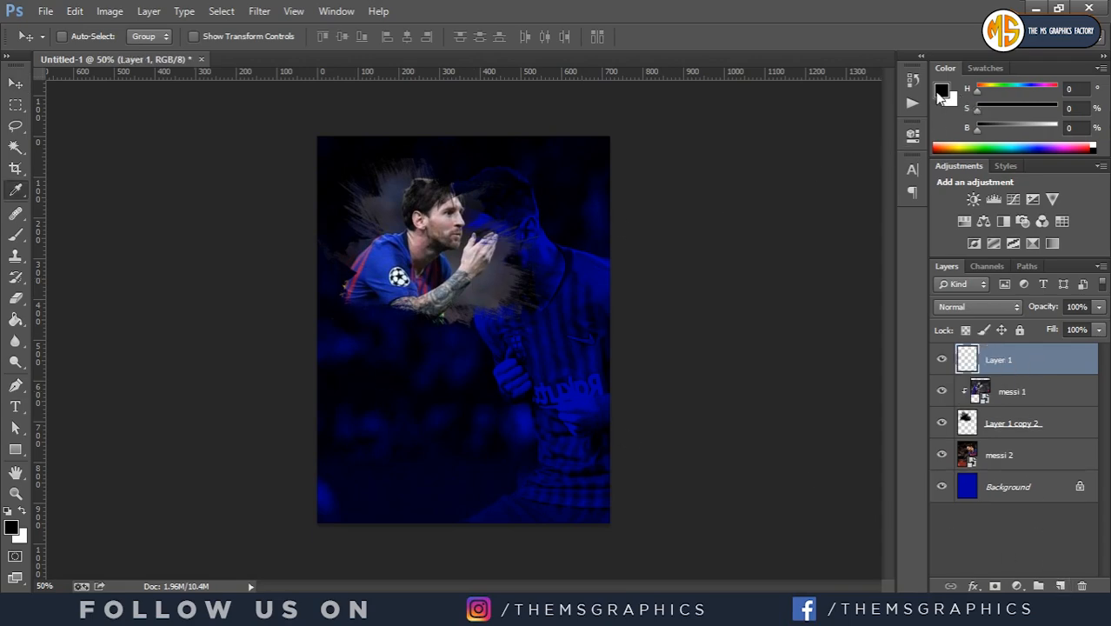
text(ff0000)
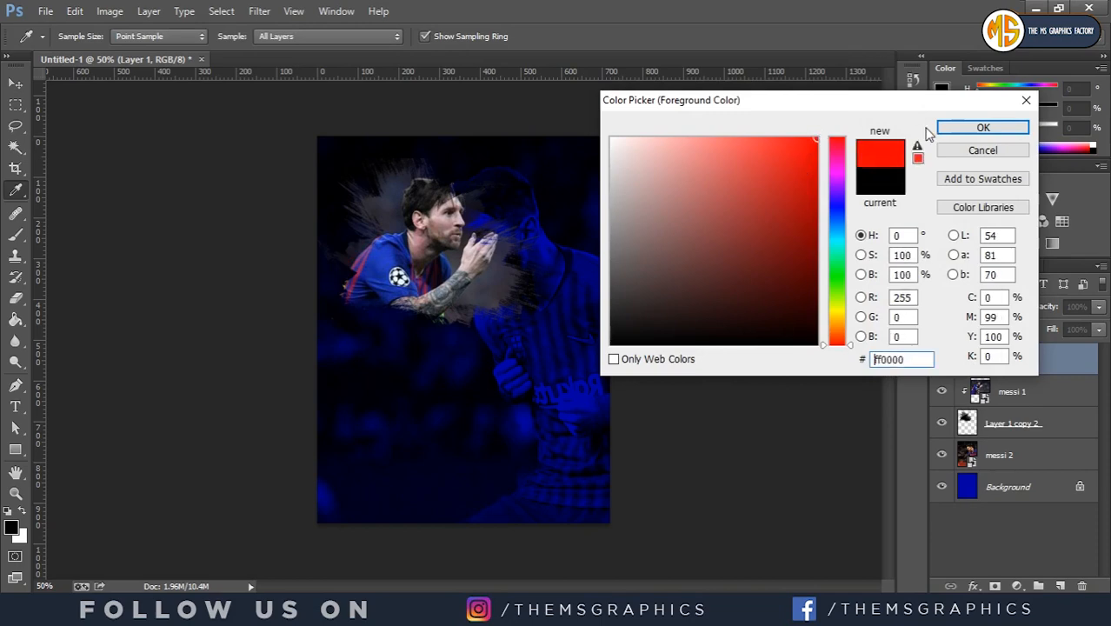
click(981, 128)
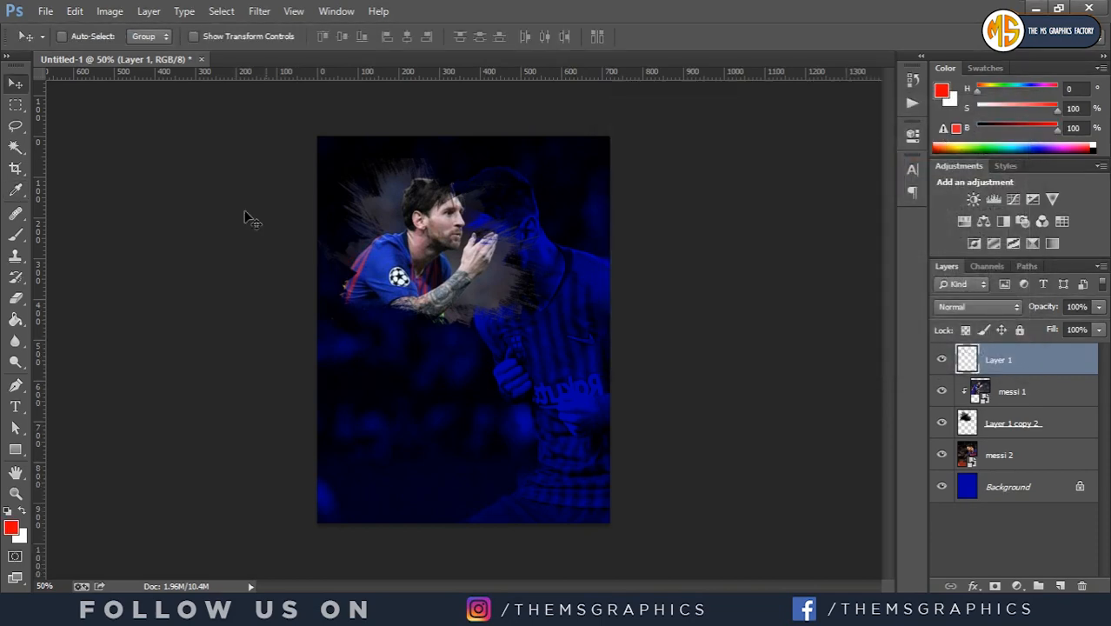
Step: Draw a red rectangle of about 552 × 458 px covering the brush-shaped photo and clip it to the layers below
click(14, 448)
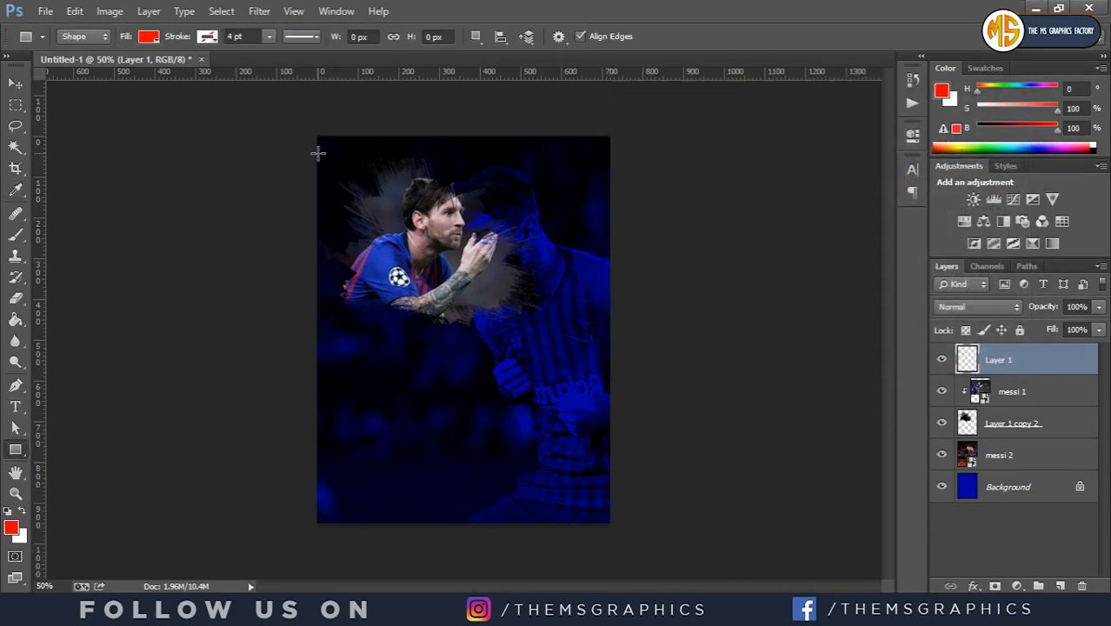
drag(318, 149, 543, 336)
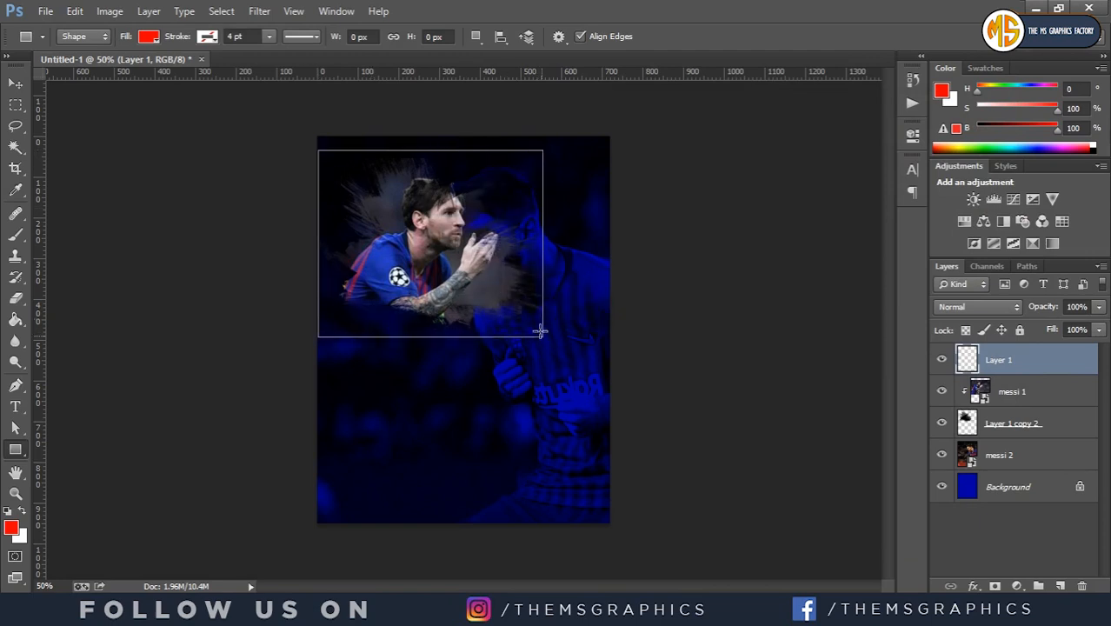
key(v)
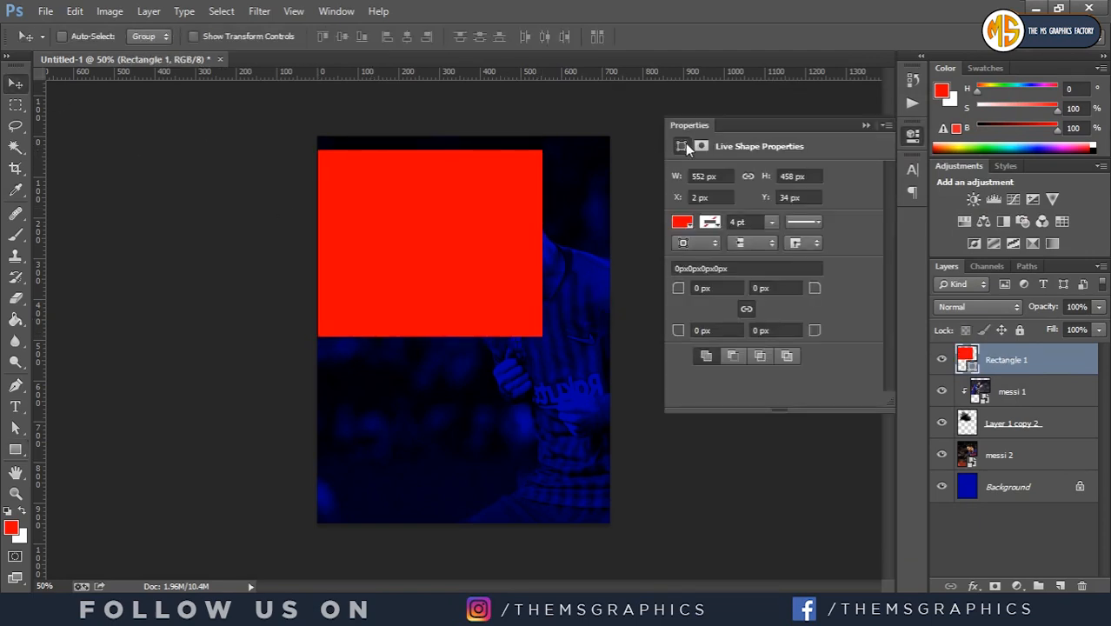
click(866, 125)
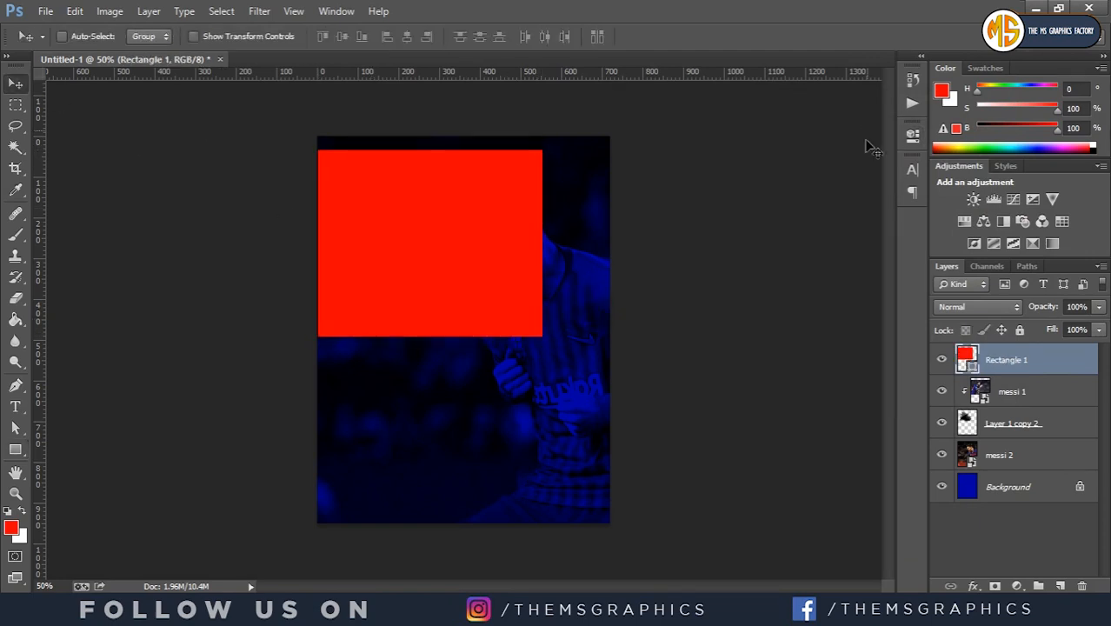
alt+click(1011, 369)
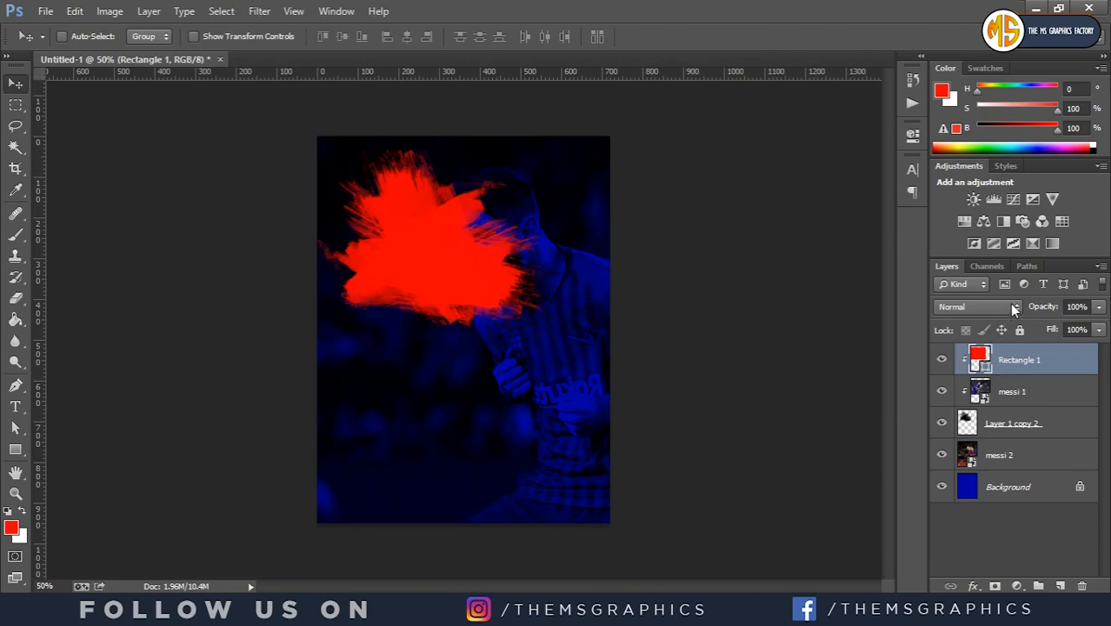
Step: Try Overlay and the neighbouring blend modes on the red rectangle and settle on Soft Light
click(970, 304)
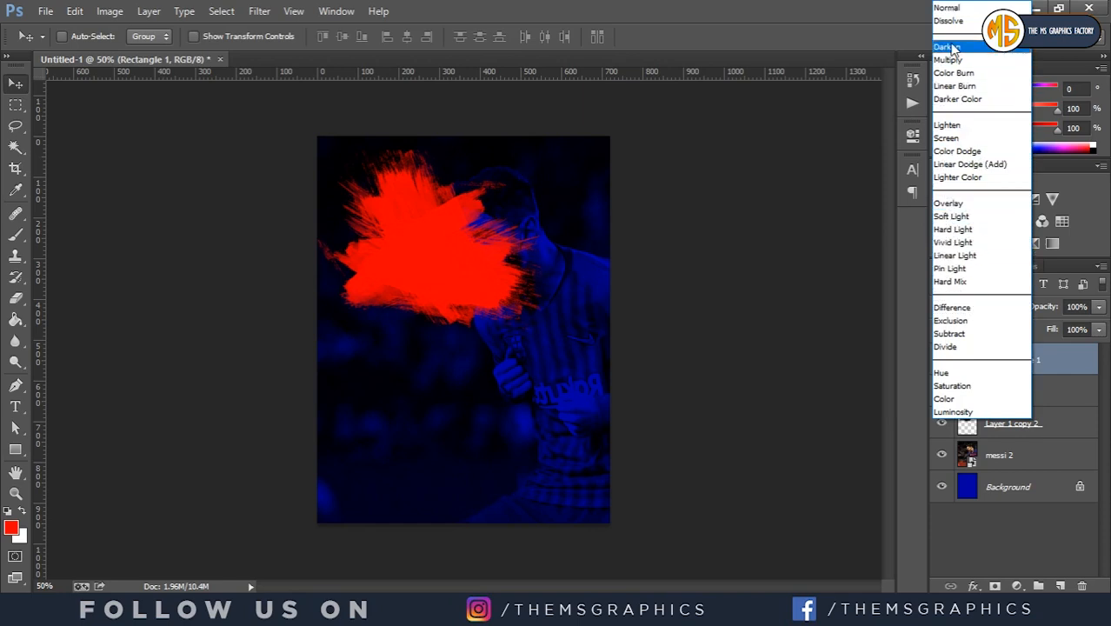
click(949, 203)
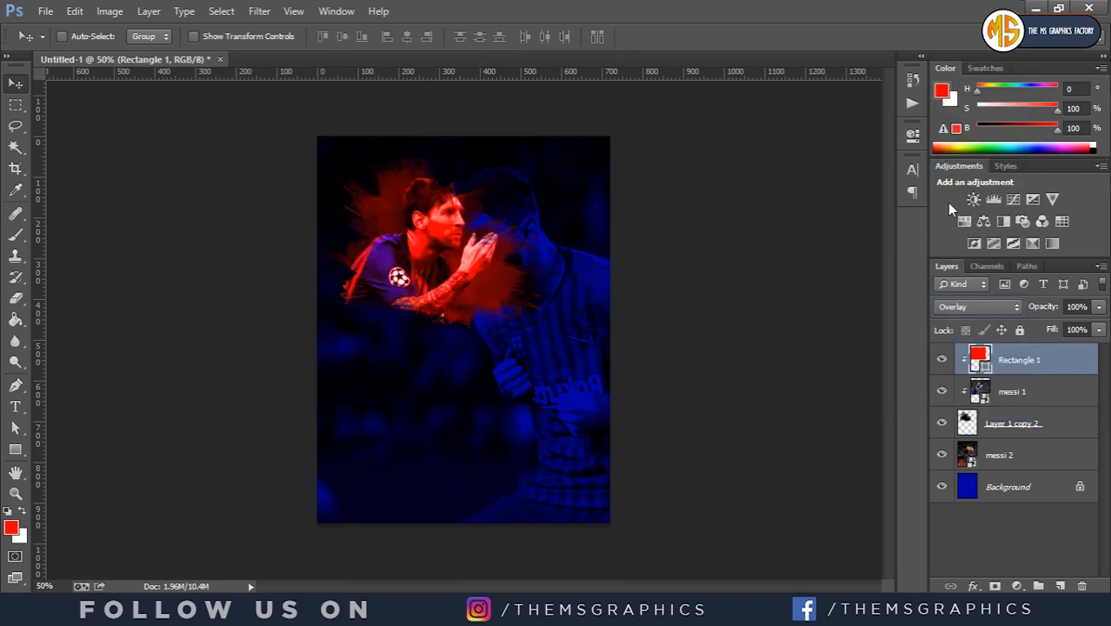
key(Down)
key(Down)
key(Down)
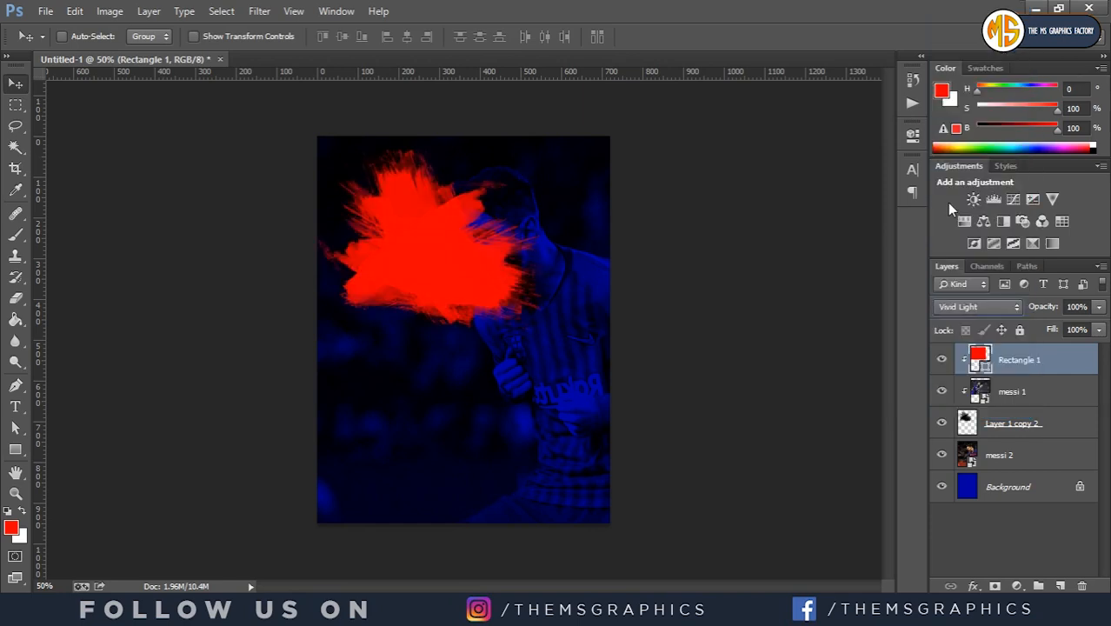
key(Up)
key(Up)
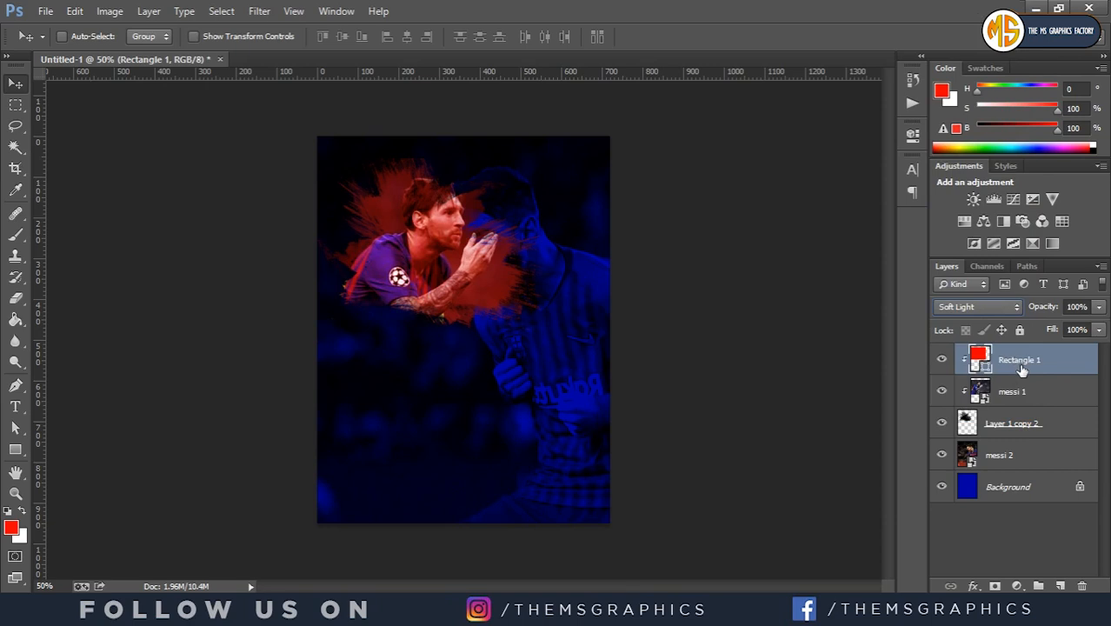
Step: Group the red rectangle, messi 1 and stroke layers and name the group "messi left side"
shift+click(1012, 424)
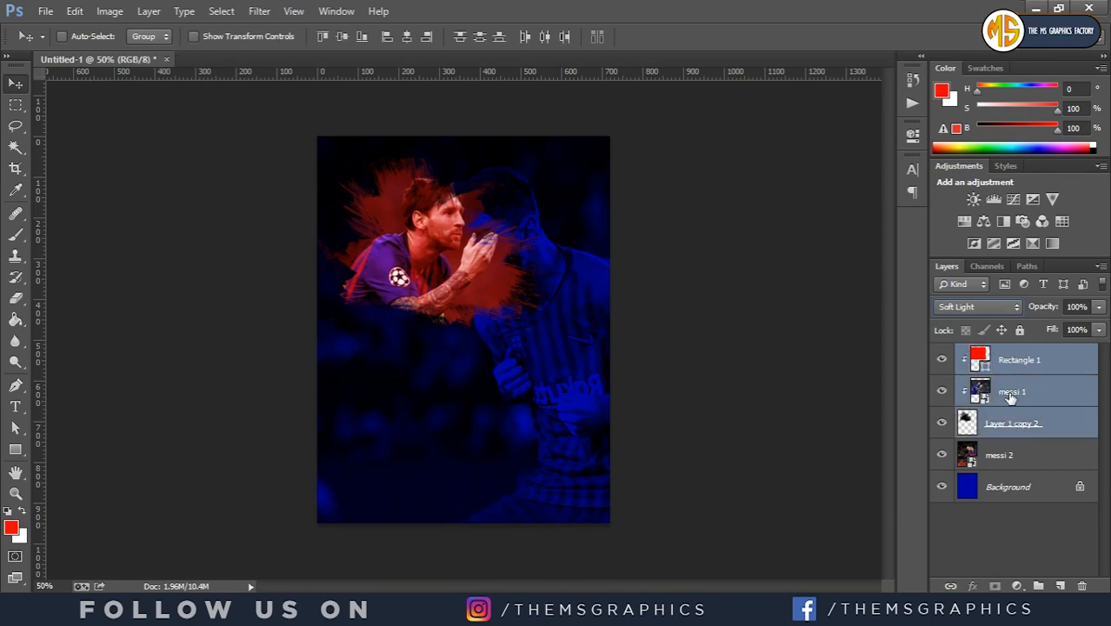
key(ctrl+g)
double_click(1005, 354)
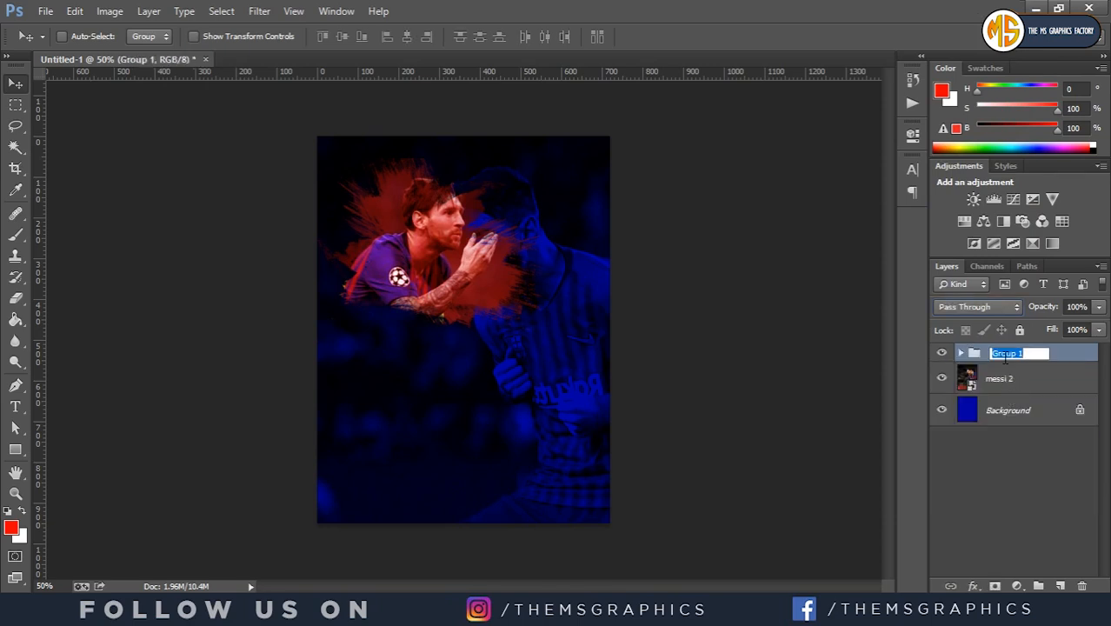
text(messi left side)
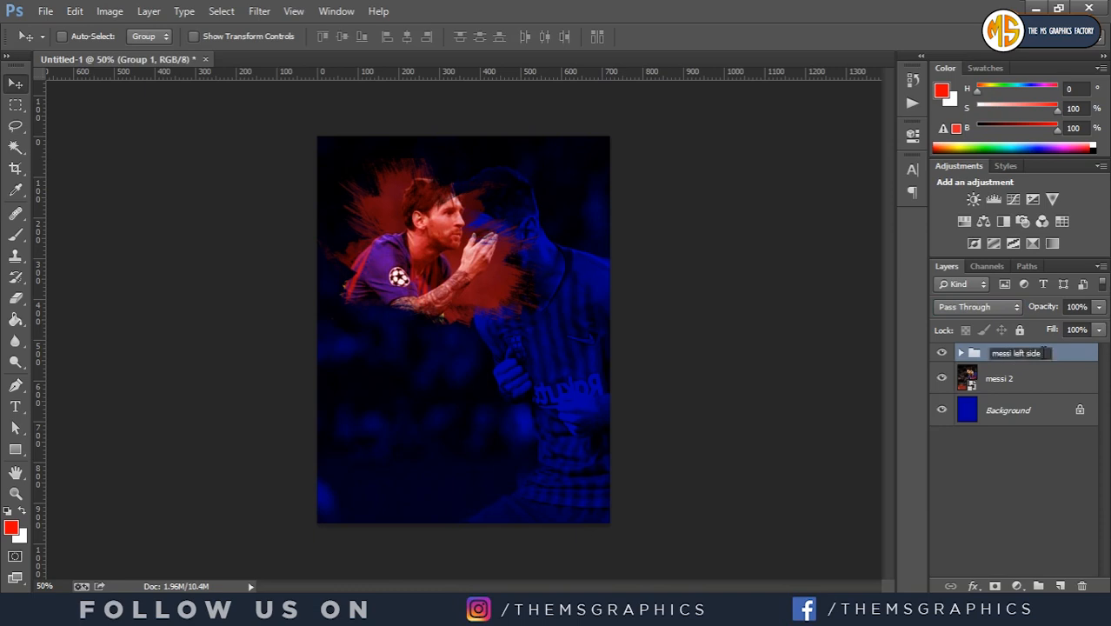
key(Return)
Step: Rename the messi 2 layer as "messi right side"
double_click(999, 379)
text(messi)
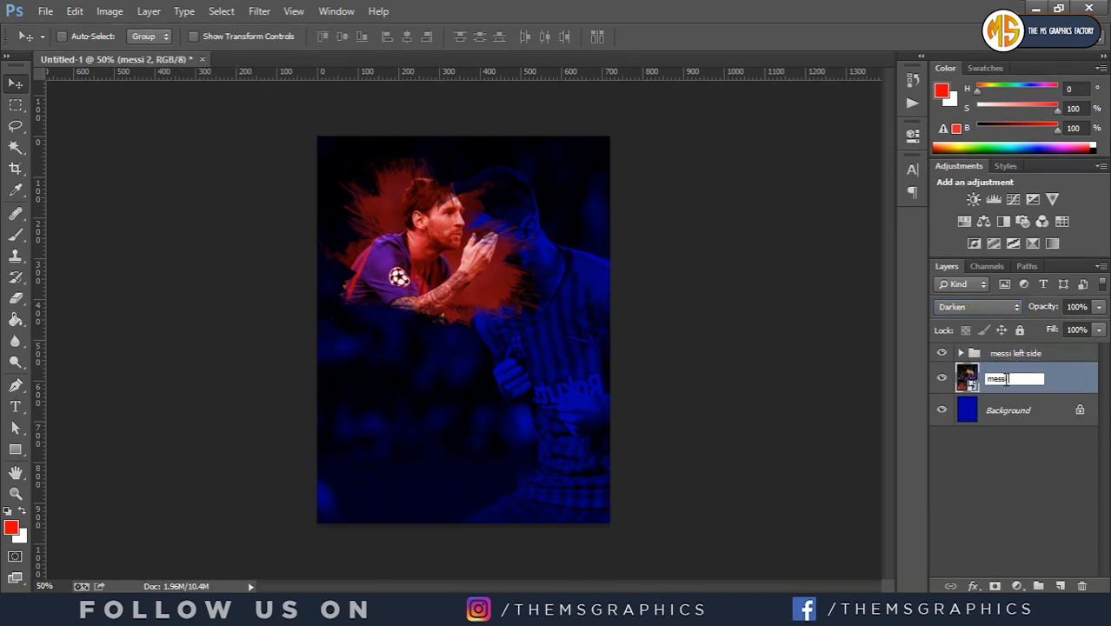
text( right side)
key(Return)
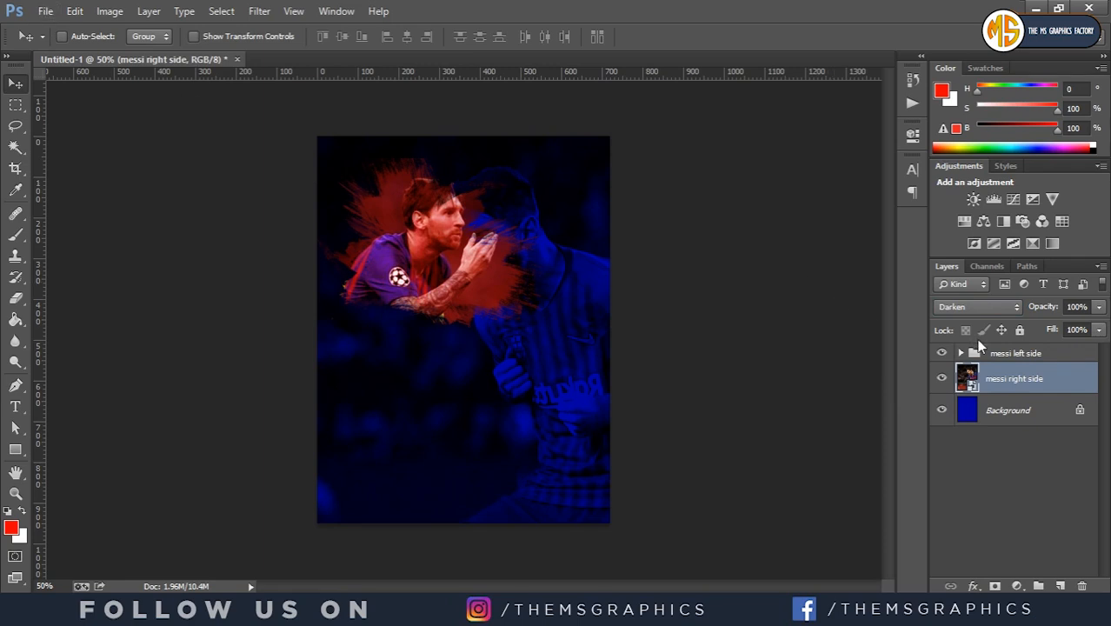
Step: Place the messi-removebg-preview (1) image directly above the messi left side group
click(1012, 353)
click(1059, 586)
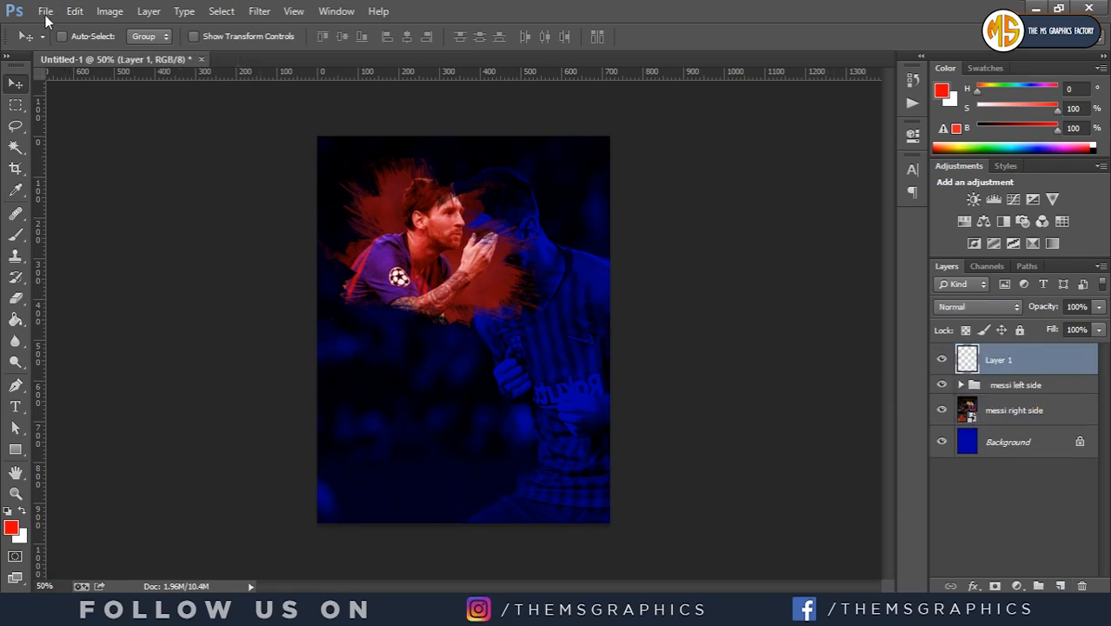
key(ctrl+z)
click(46, 11)
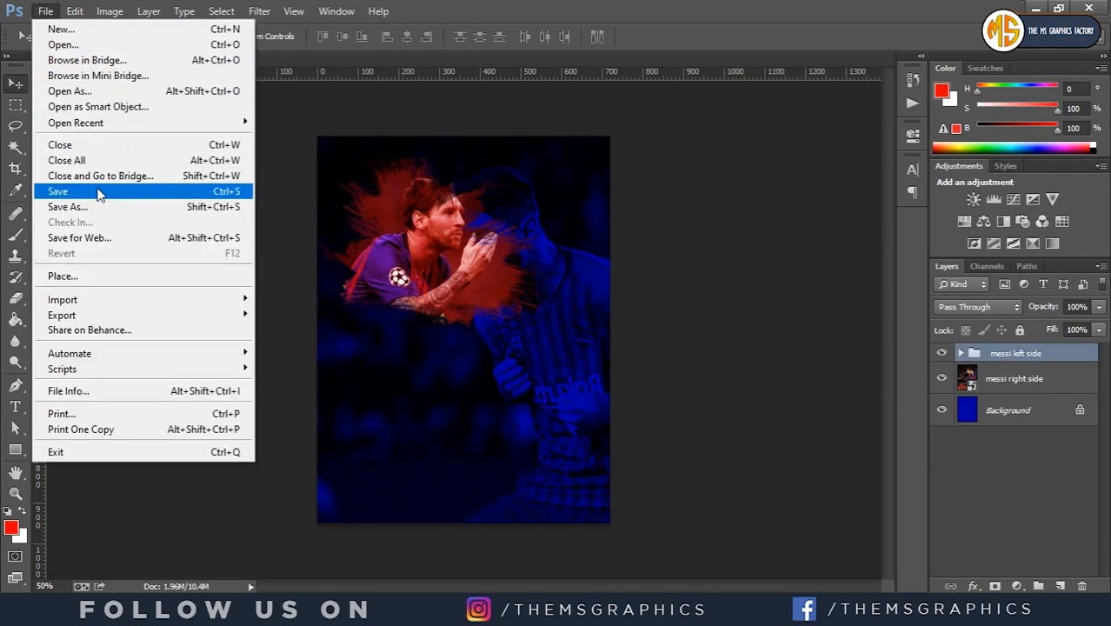
click(70, 278)
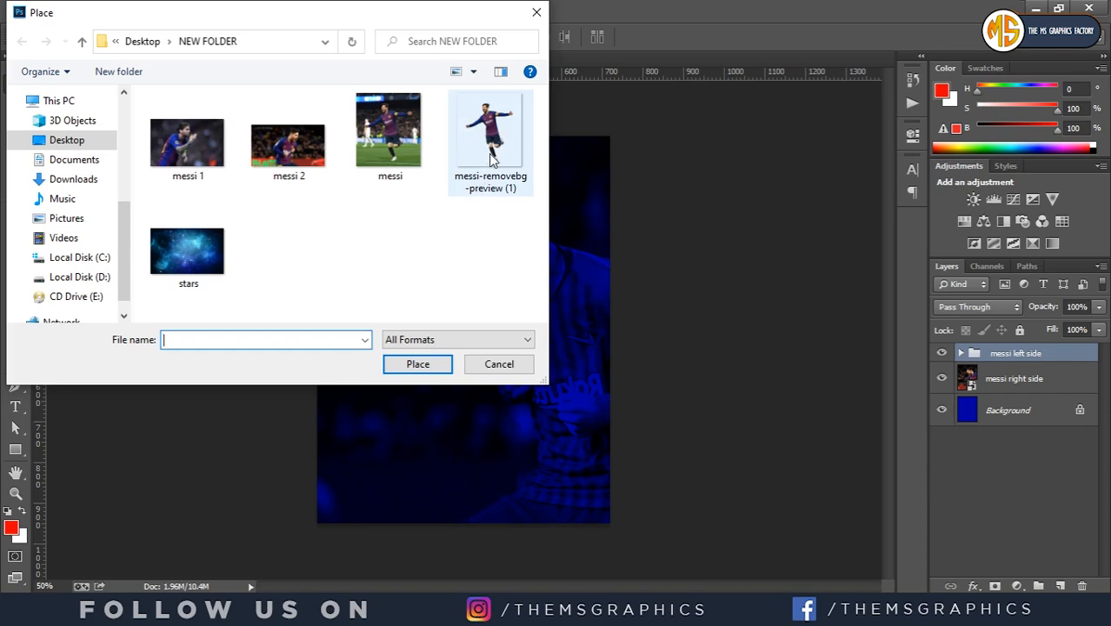
click(491, 158)
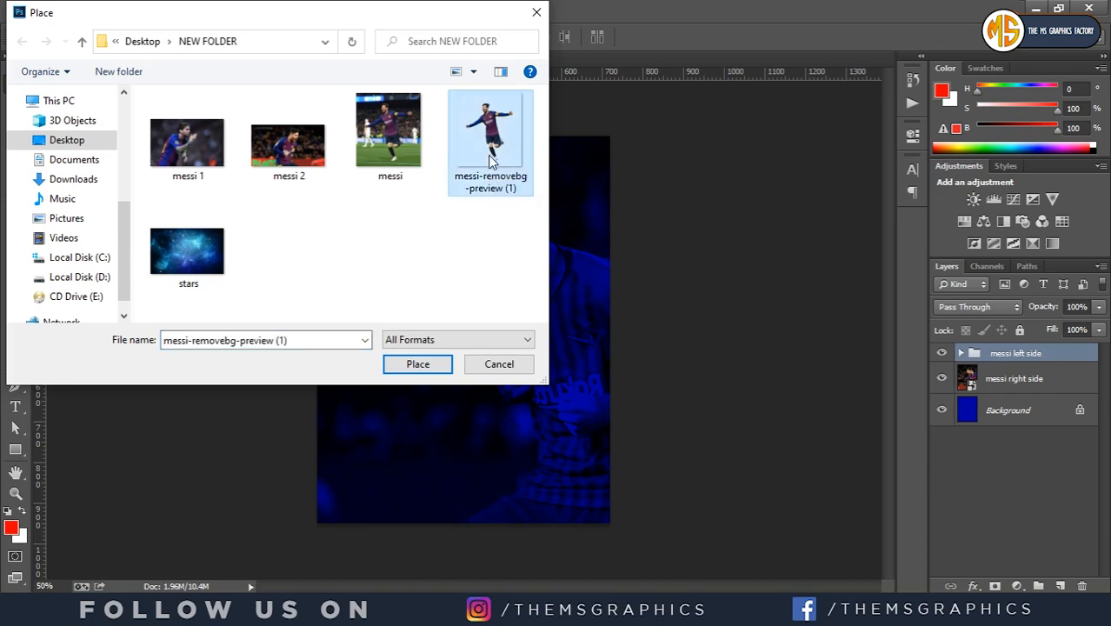
click(419, 365)
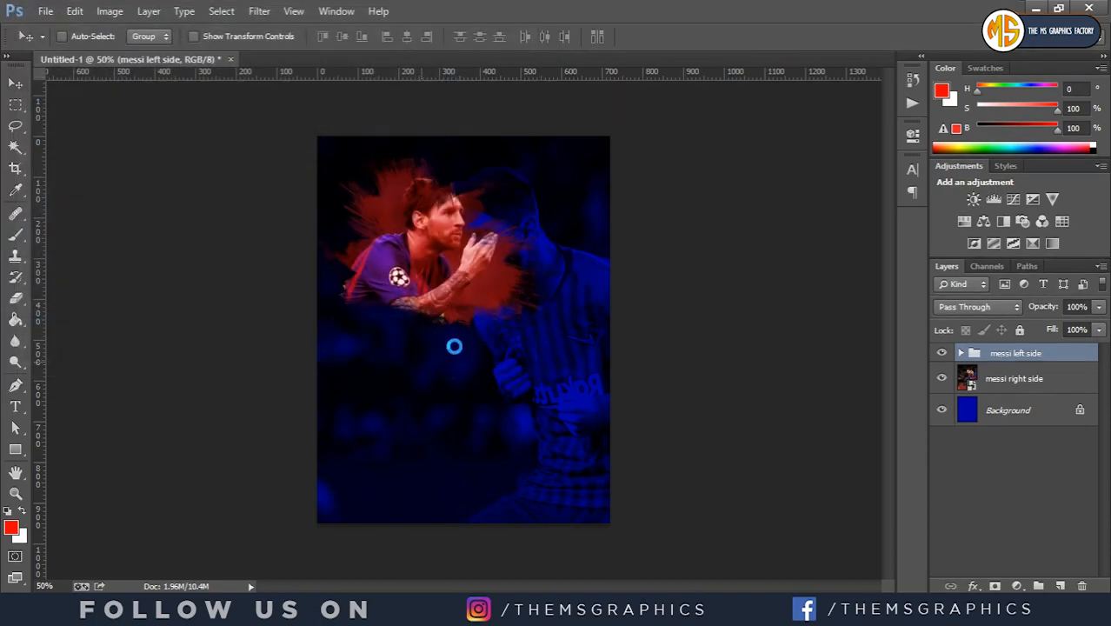
Step: Enlarge the placed player cut-out to about 139% and position it in the lower centre of the poster
drag(472, 360, 459, 384)
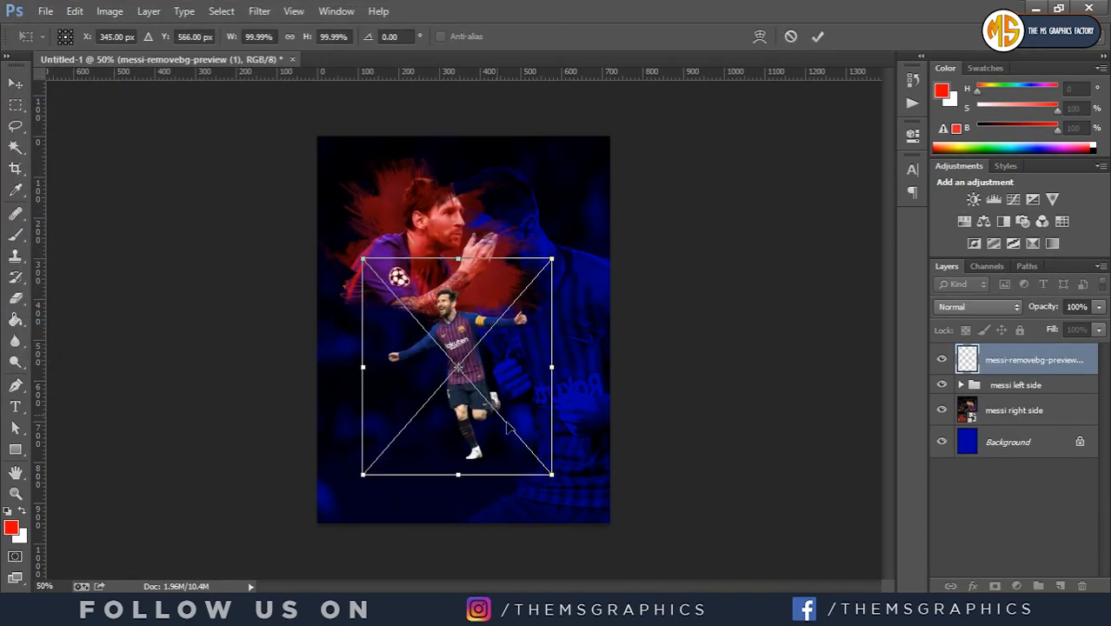
drag(550, 477, 585, 522)
drag(493, 429, 498, 420)
drag(586, 503, 594, 509)
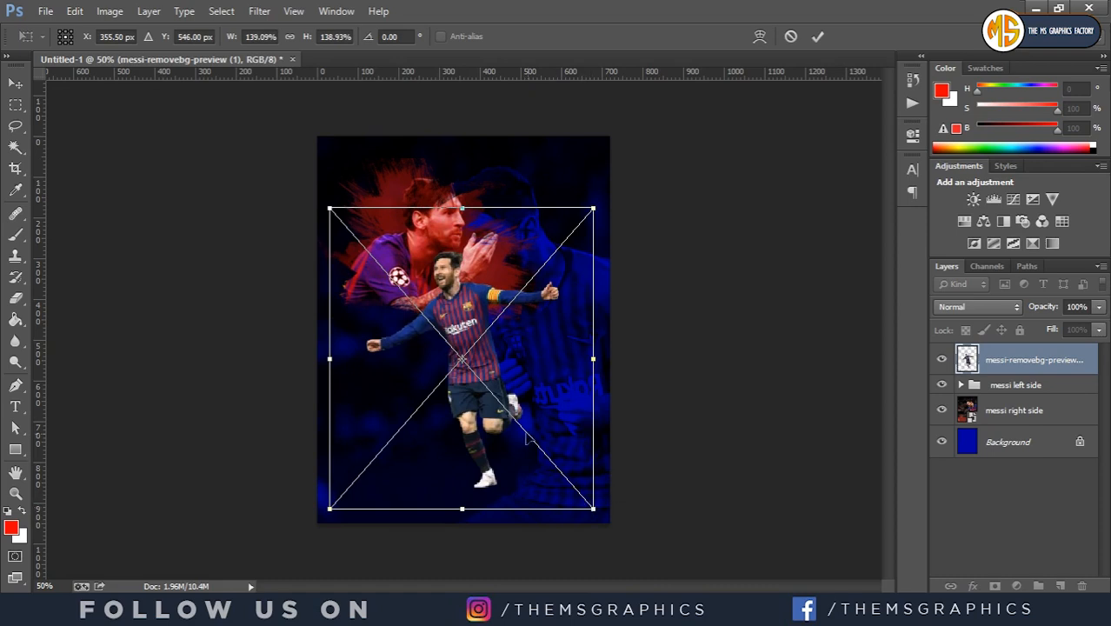
drag(501, 413, 514, 421)
click(817, 37)
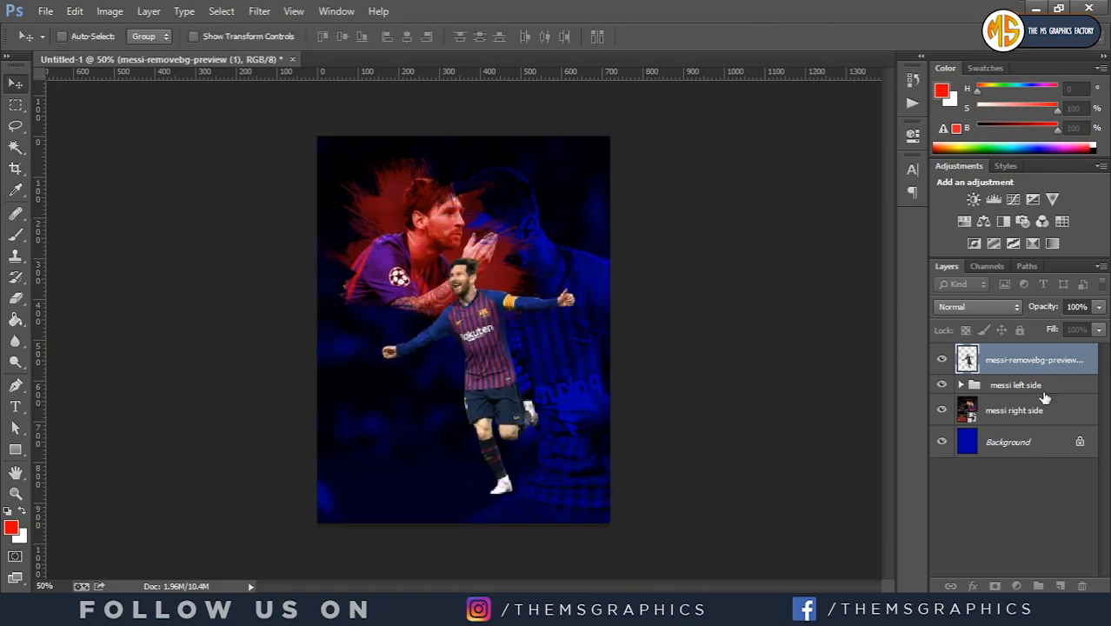
Step: Move the messi right side photo horizontally toward the poster's right edge so the face clears the brush-shaped photo
click(999, 439)
click(1001, 412)
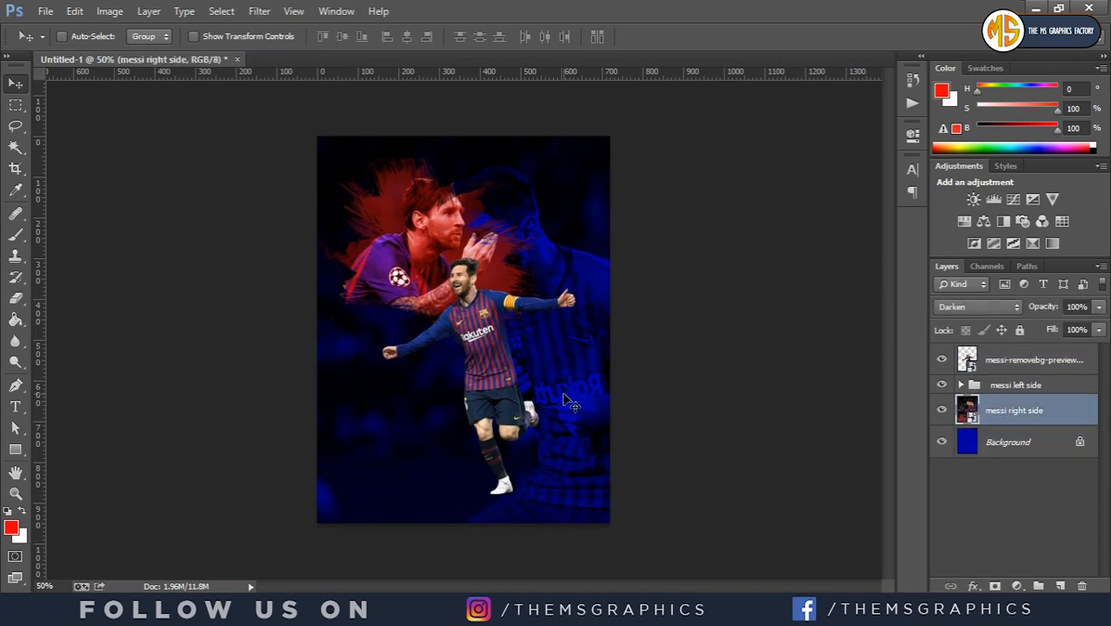
drag(558, 397, 606, 396)
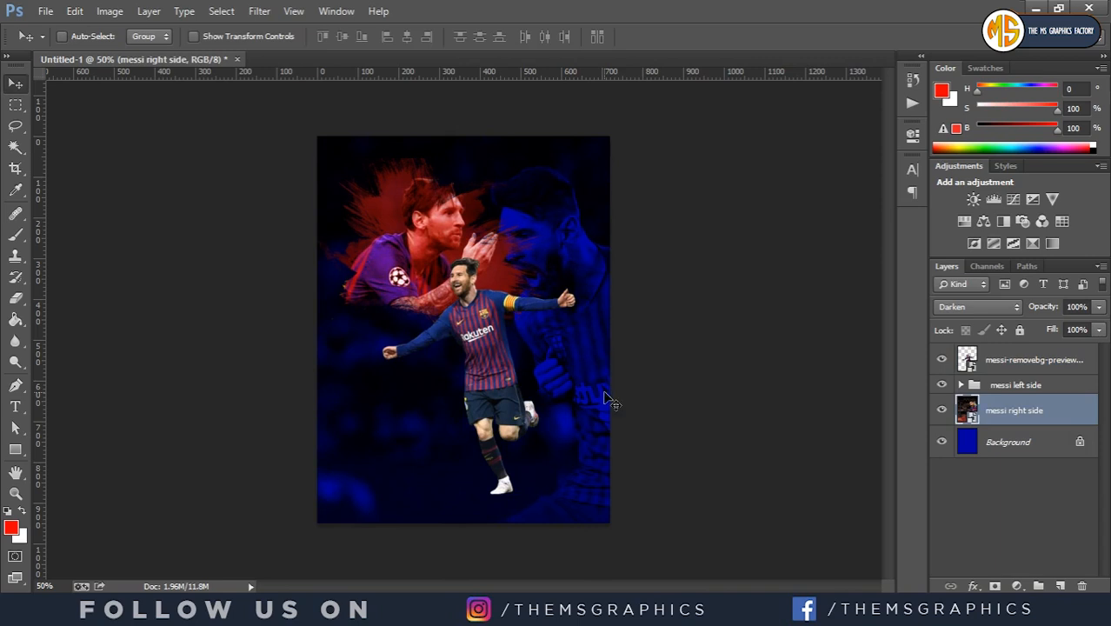
Step: Add an Outer Glow to the player cut-out in colour e16565 with a size of 24 px
click(1046, 363)
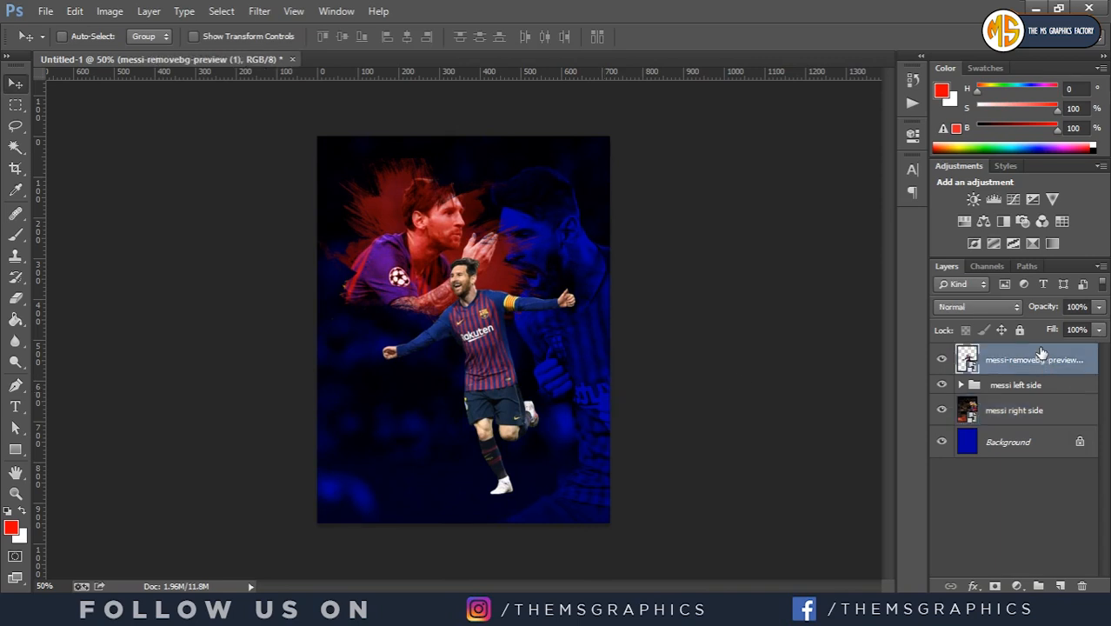
double_click(1045, 352)
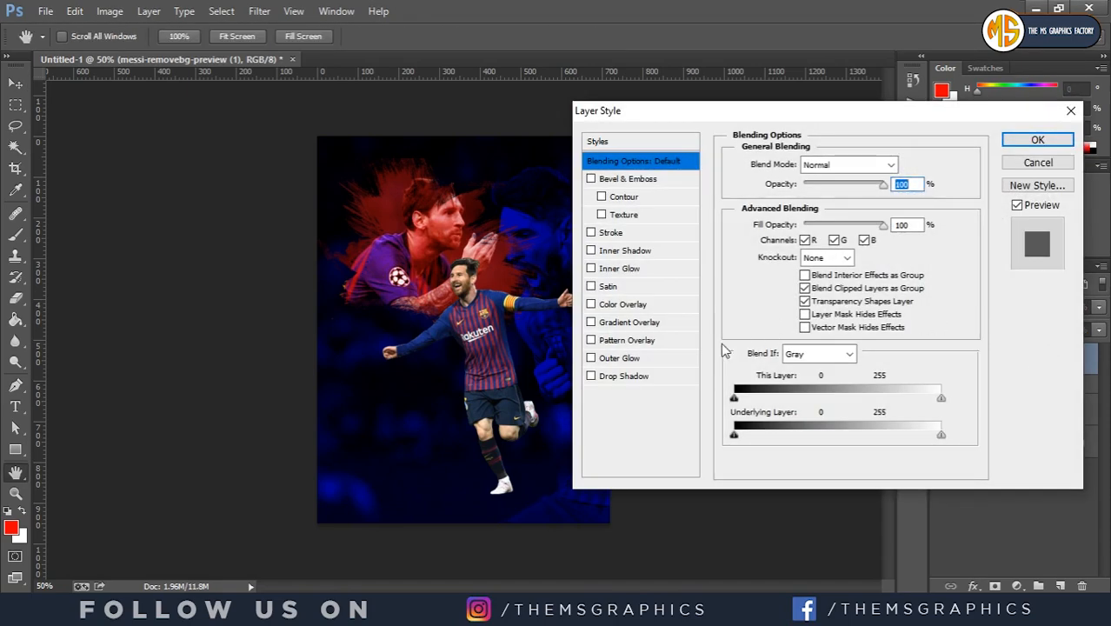
click(619, 358)
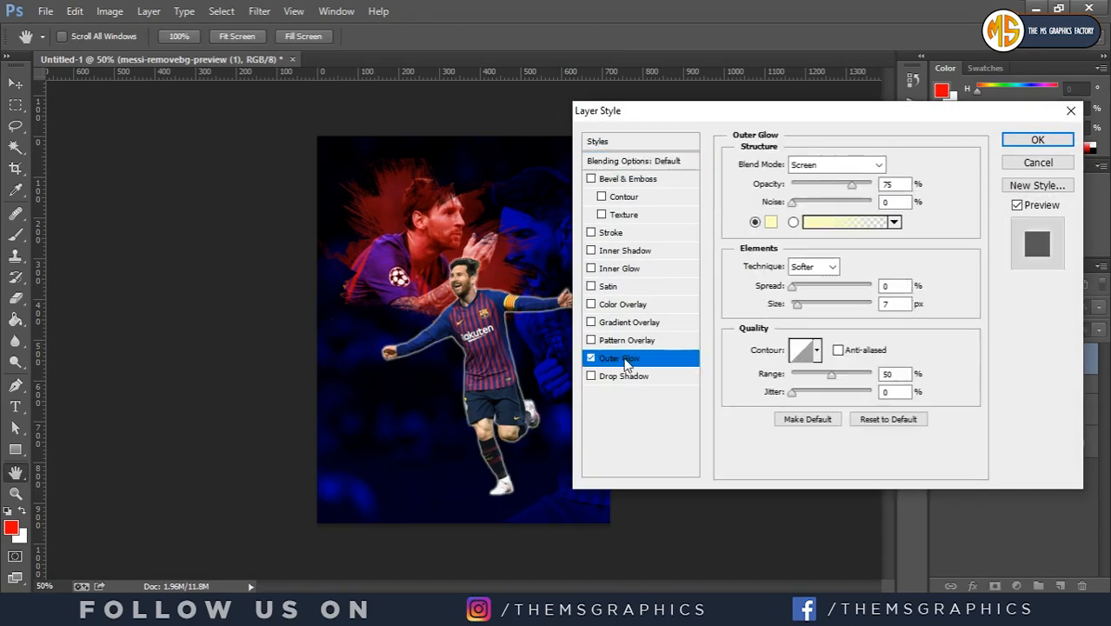
click(770, 226)
text(ffbebe)
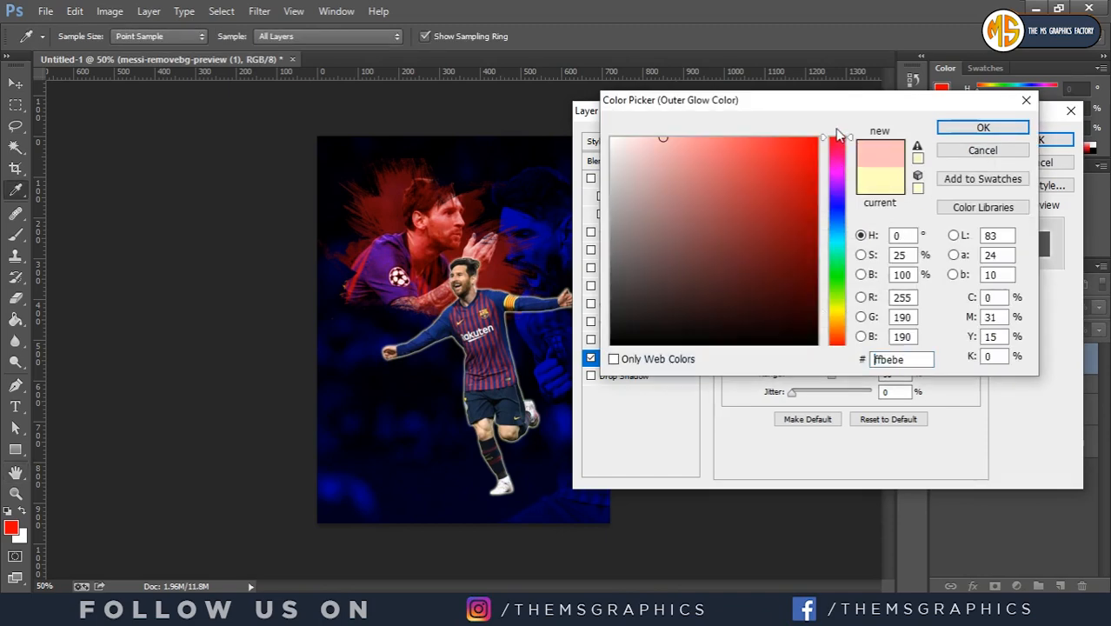
mouse_move(725, 151)
mouse_down()
mouse_move(711, 154)
mouse_move(725, 162)
mouse_up()
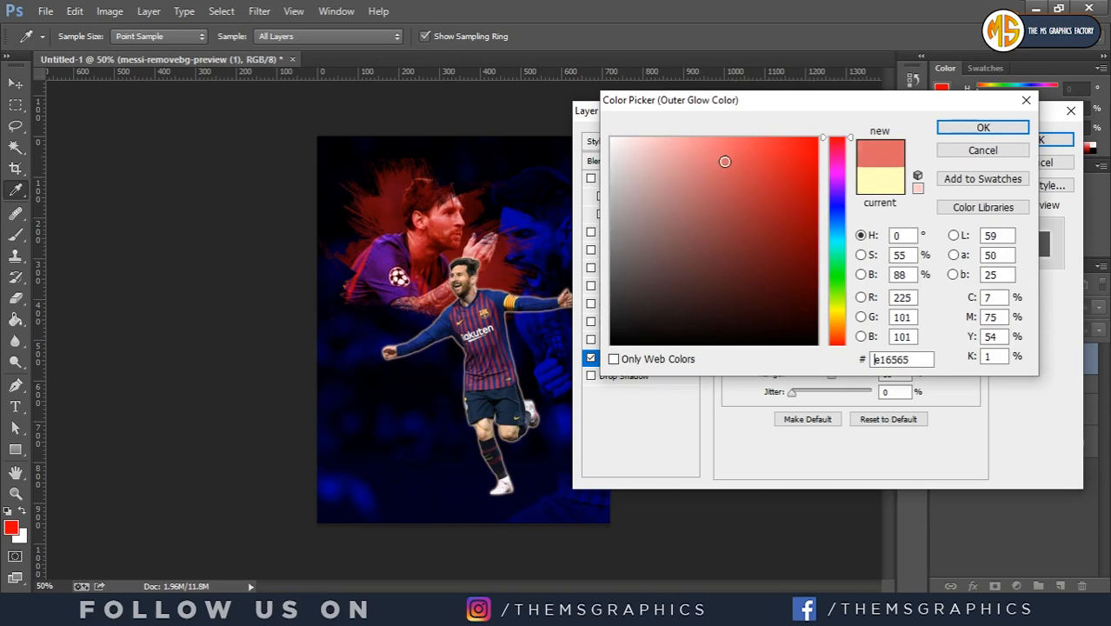
click(945, 132)
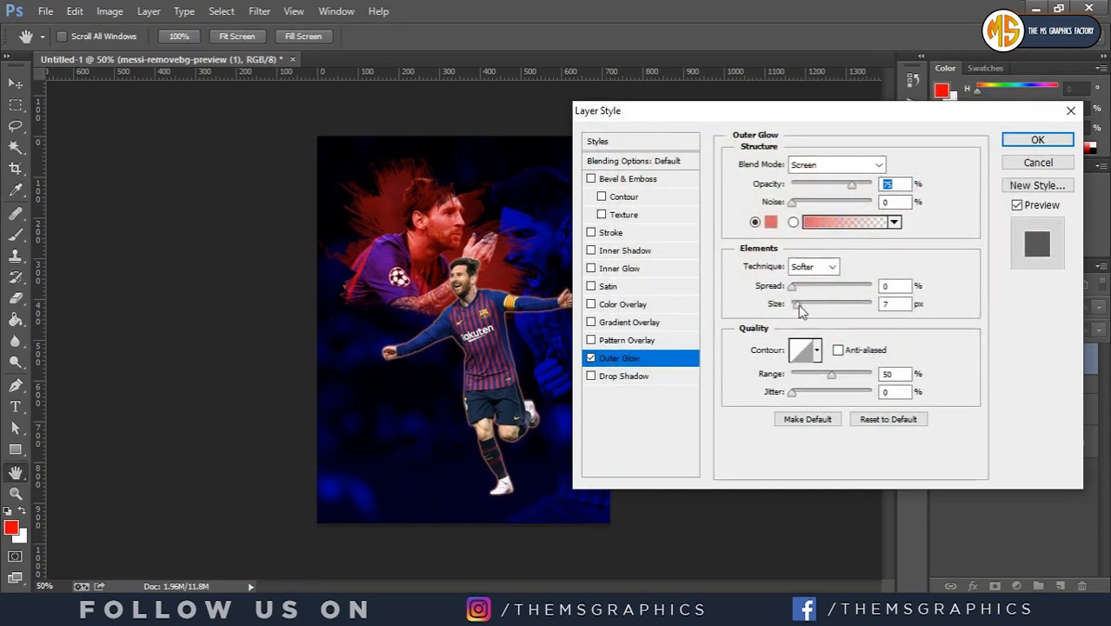
drag(801, 312, 806, 311)
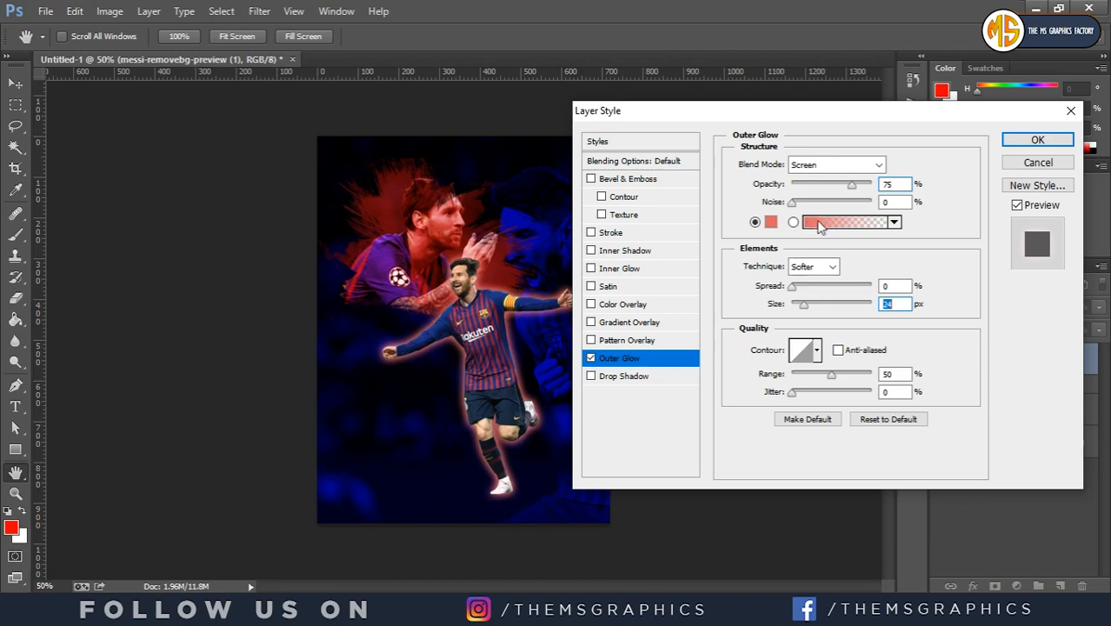
click(1037, 140)
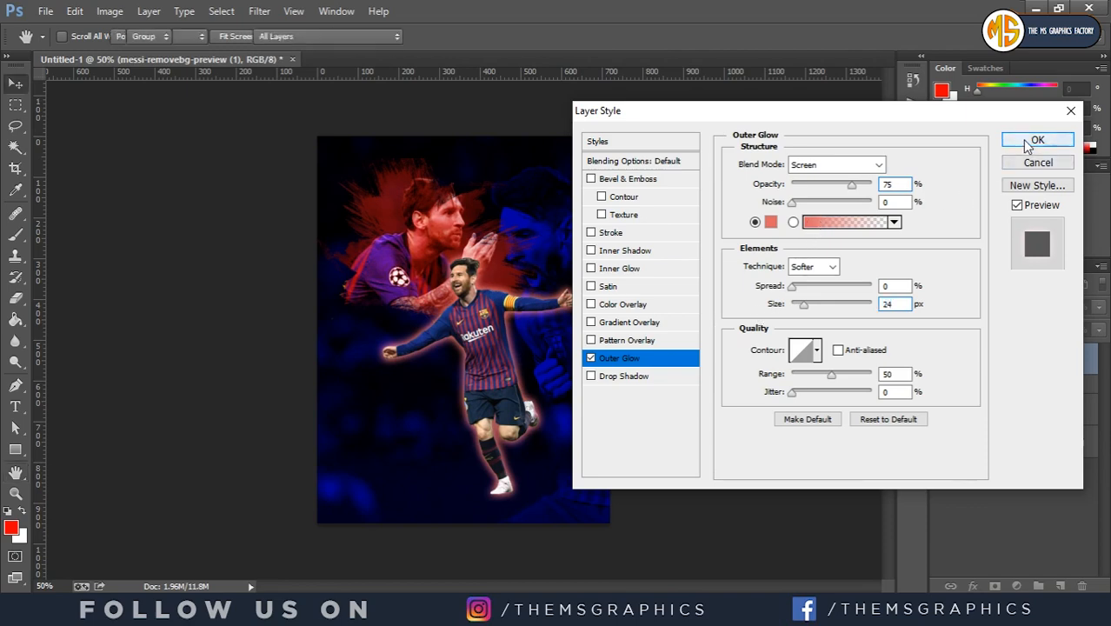
Step: Collapse the cut-out layer's effects list and rename the layer as "messi front"
click(1094, 363)
double_click(1032, 360)
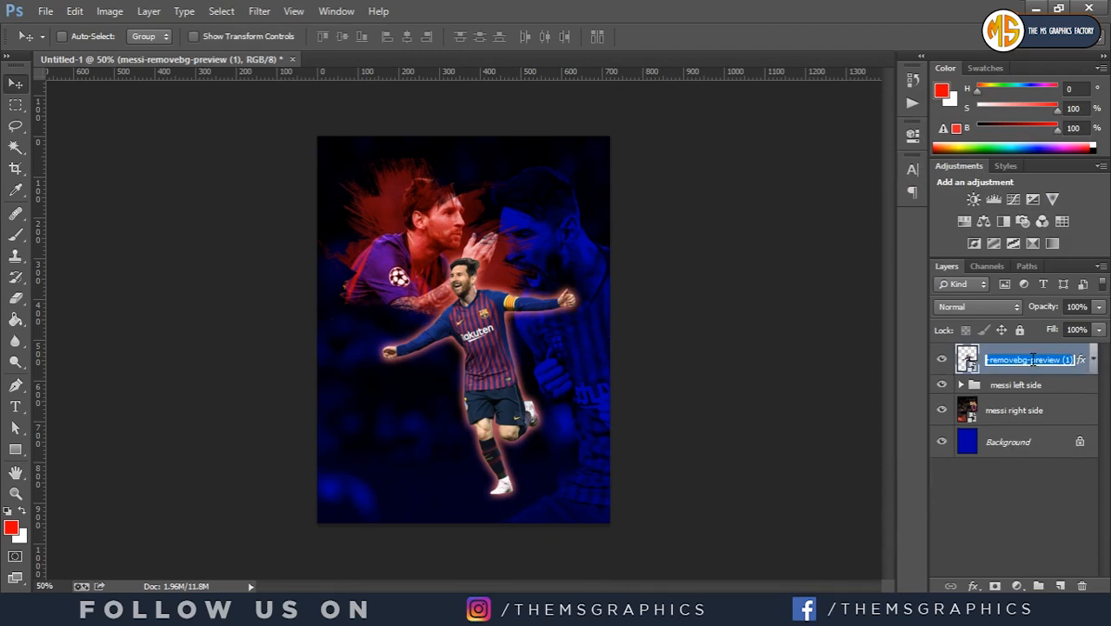
text(messi front)
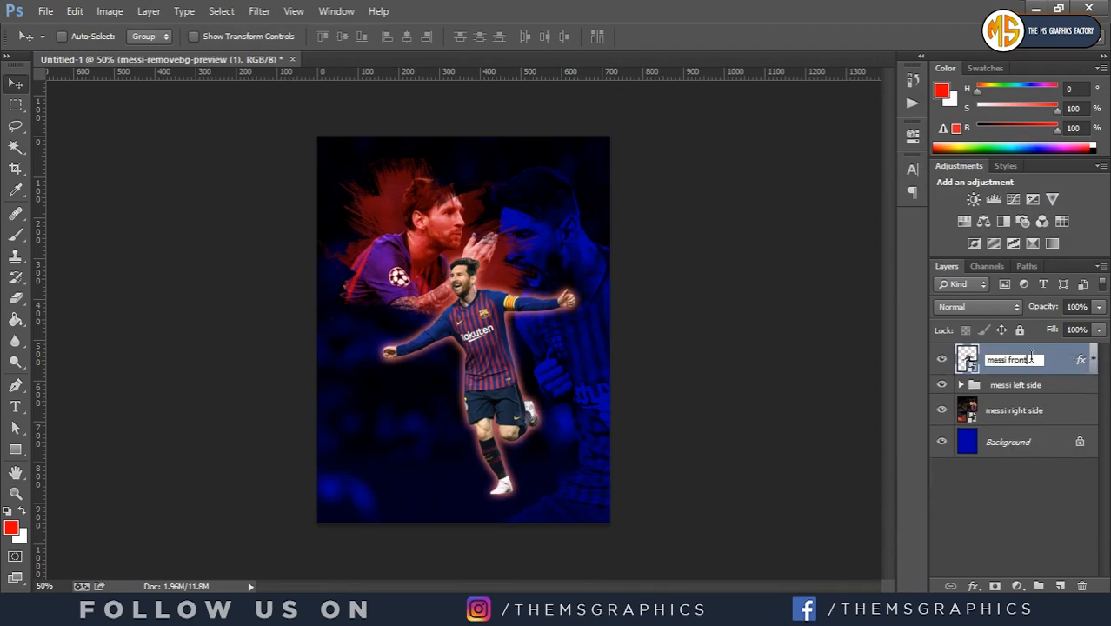
key(Return)
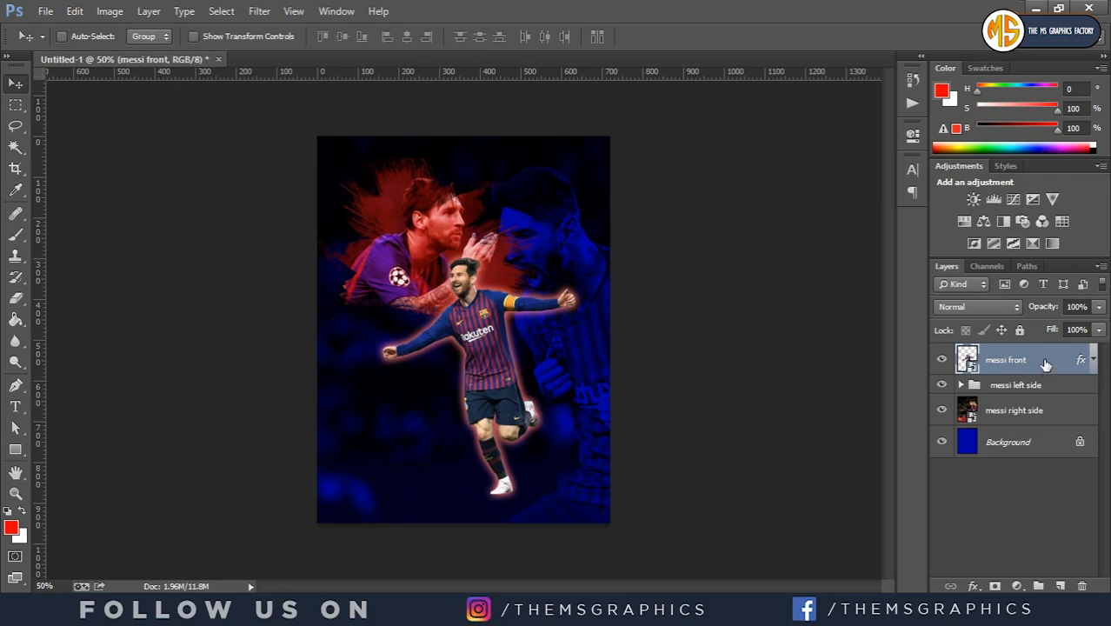
Step: Place the stars image above the messi front layer and enlarge it to cover the whole canvas
click(1061, 586)
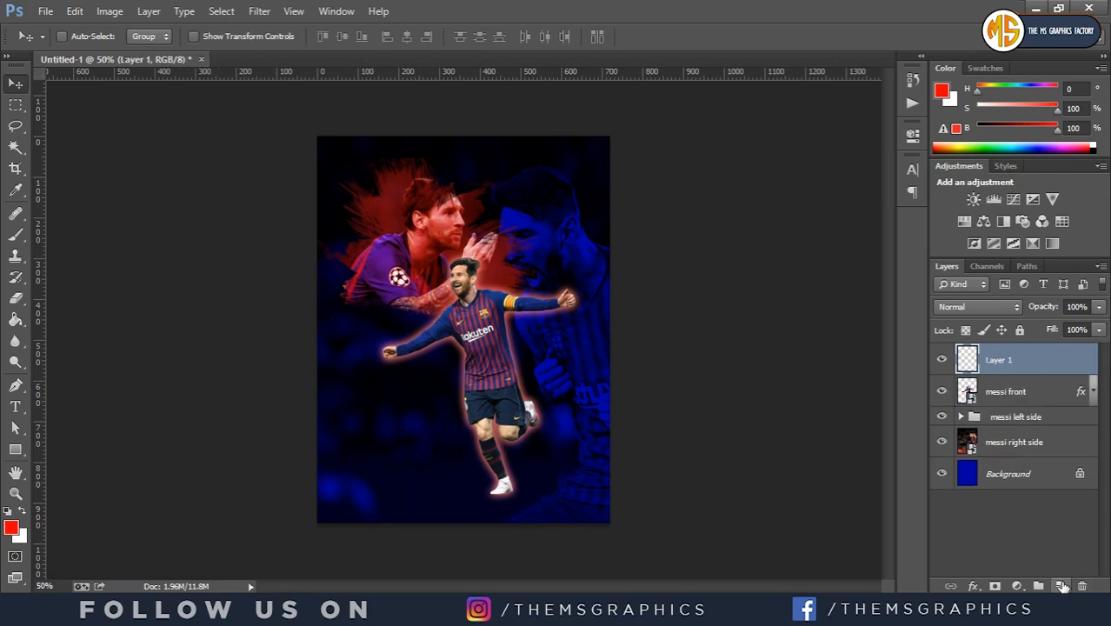
click(45, 10)
click(99, 276)
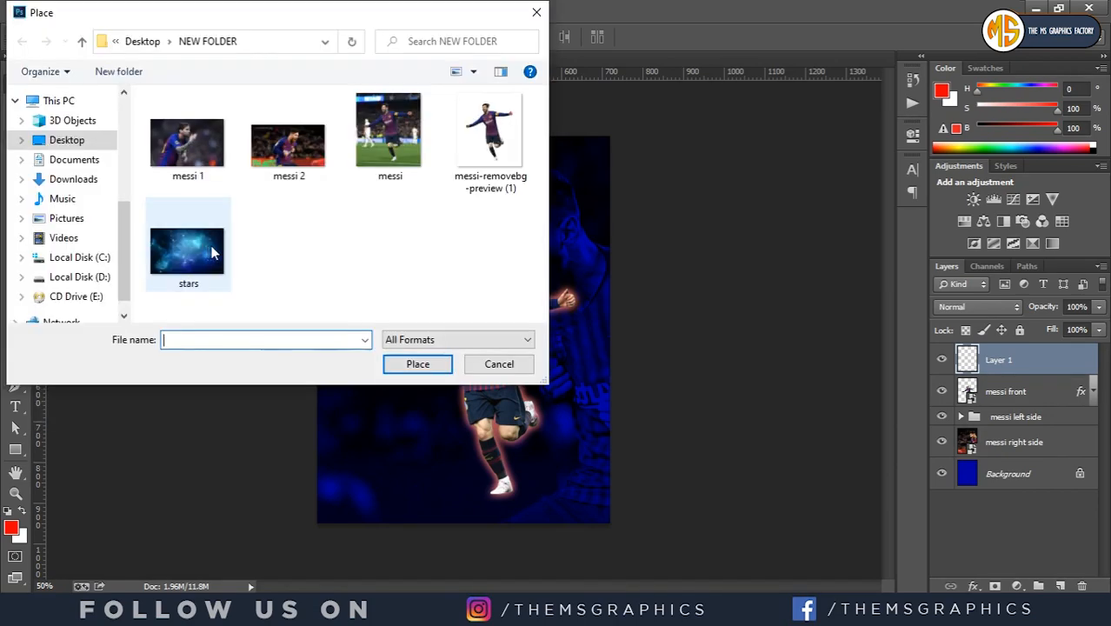
click(208, 251)
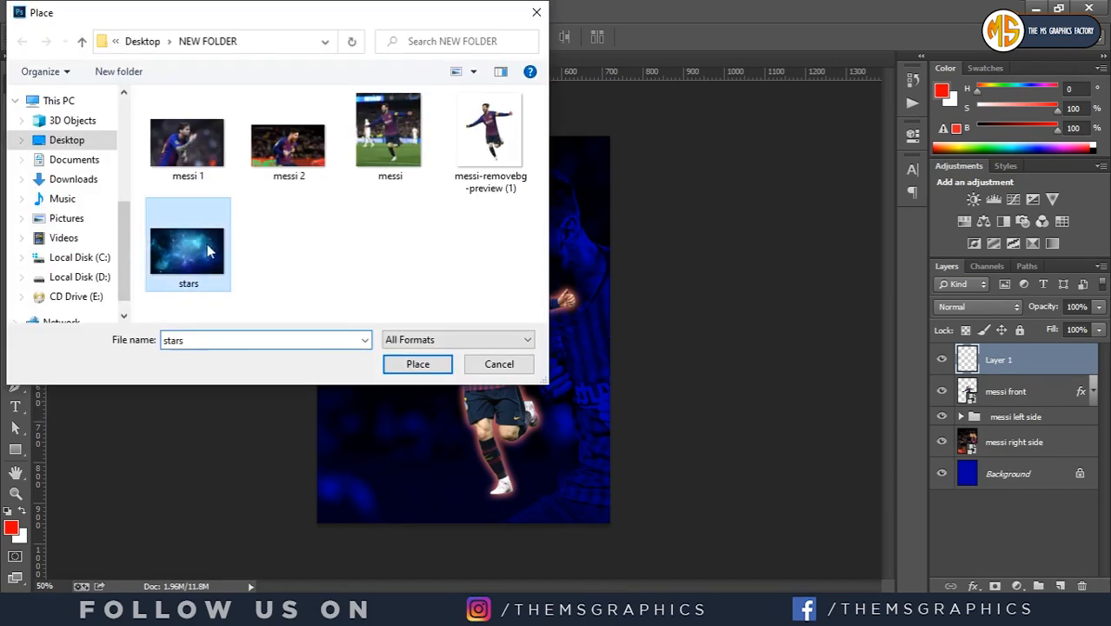
click(442, 364)
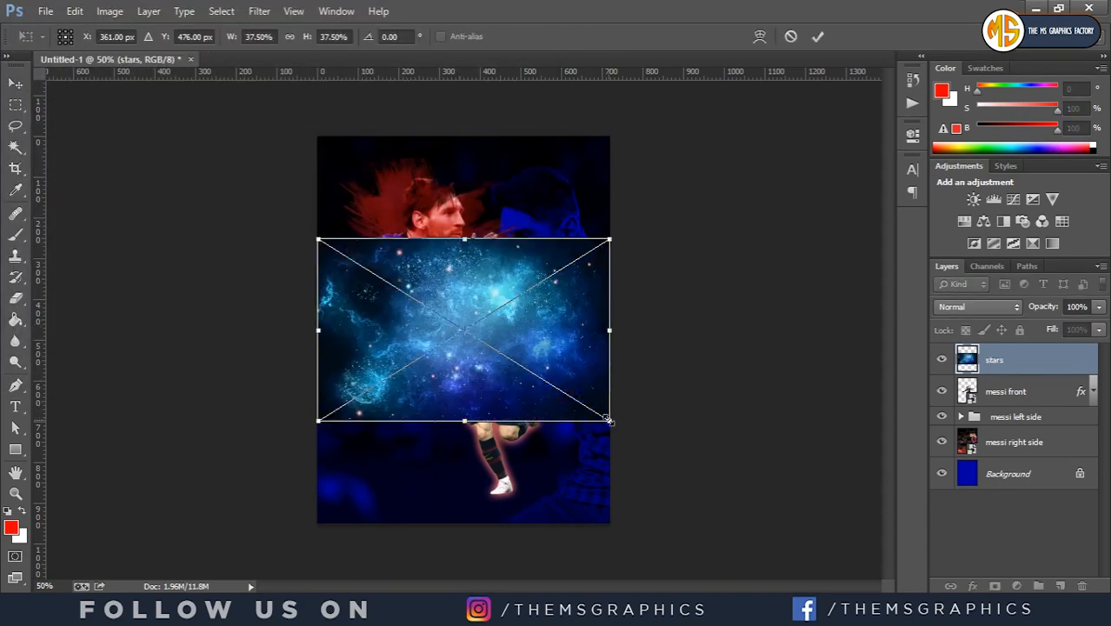
drag(608, 420, 737, 584)
click(818, 36)
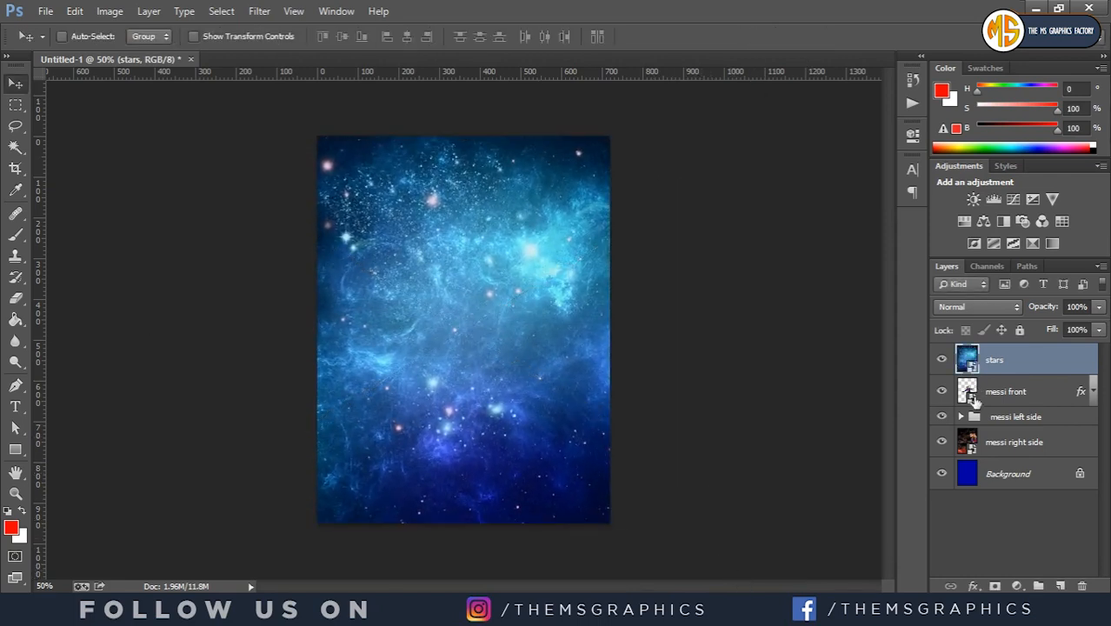
Step: Hide the stars layer and add a new empty layer directly beneath it
click(942, 359)
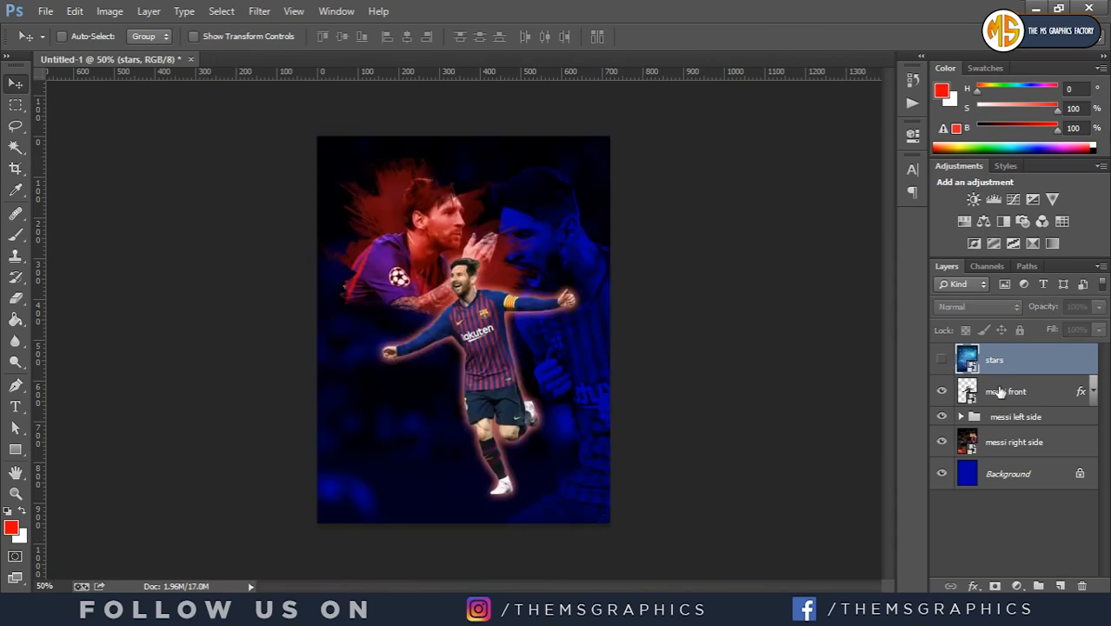
click(1064, 587)
drag(1000, 360, 1000, 393)
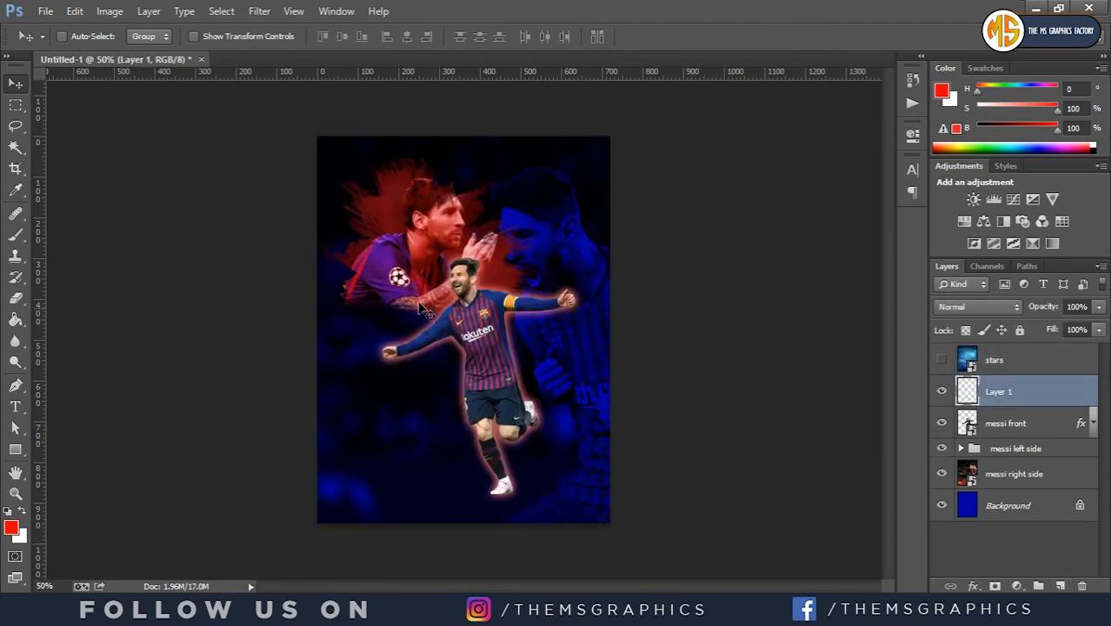
Step: Add the white text "LIONEL MESSI" in a text box across the upper part of the poster
click(15, 406)
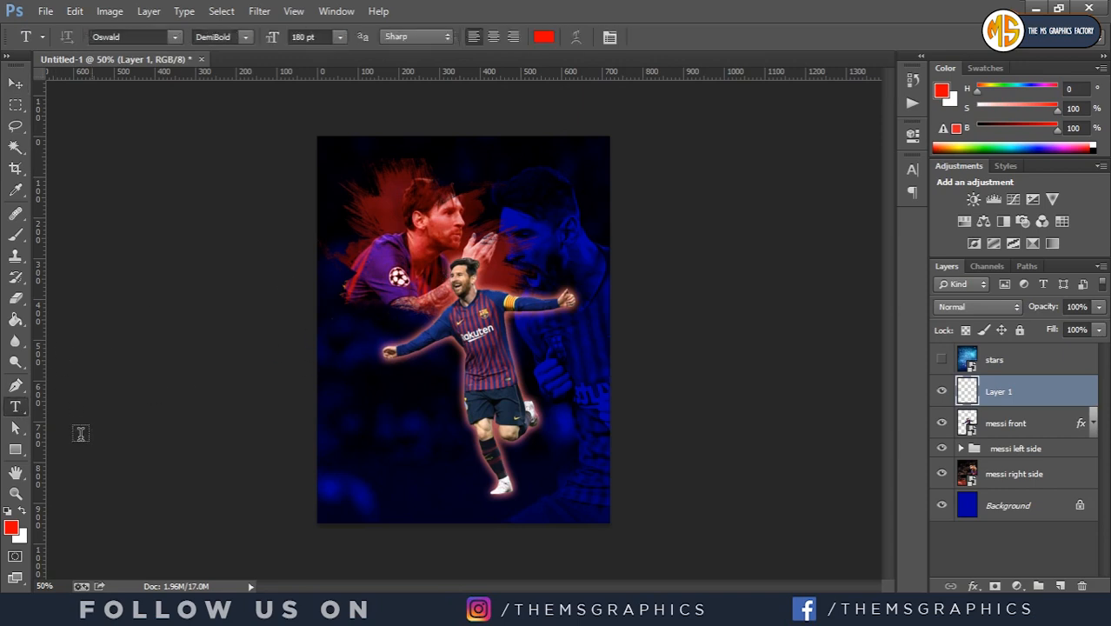
click(22, 510)
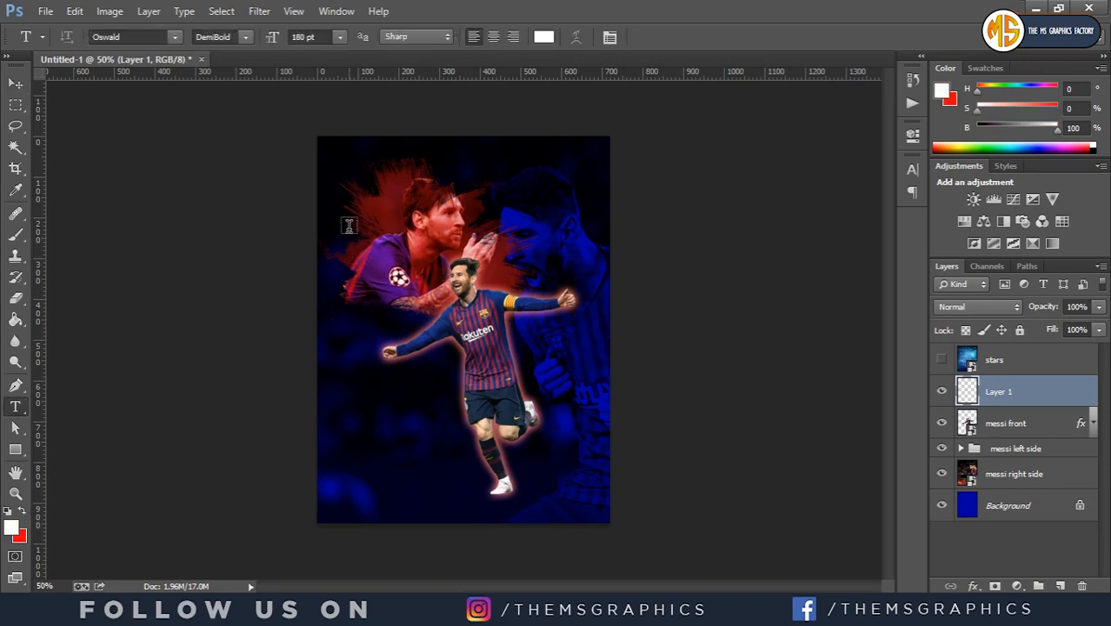
drag(352, 186, 575, 328)
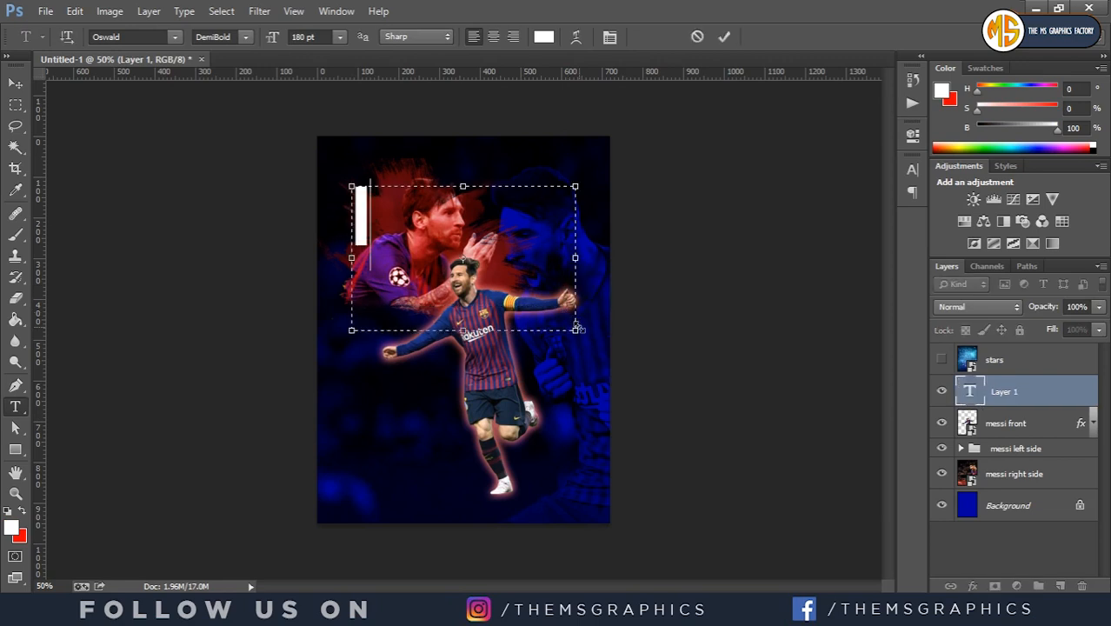
text(LIONEL)
key(Return)
text(MESSI)
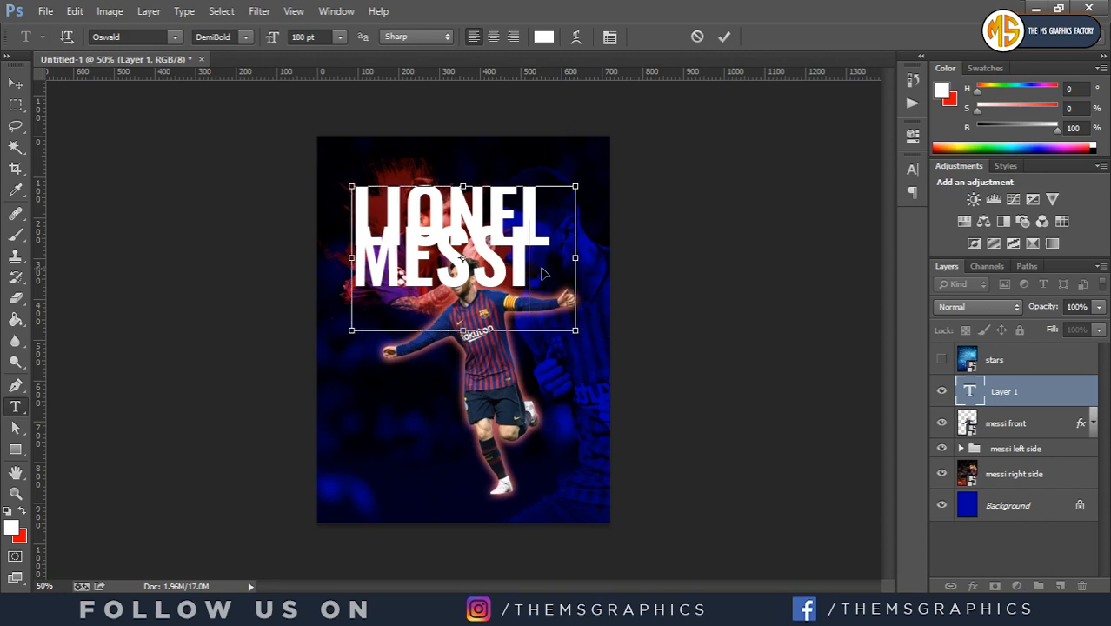
Step: Set the whole LIONEL MESSI text to 72 pt in the Felix font
key(ctrl+a)
click(338, 42)
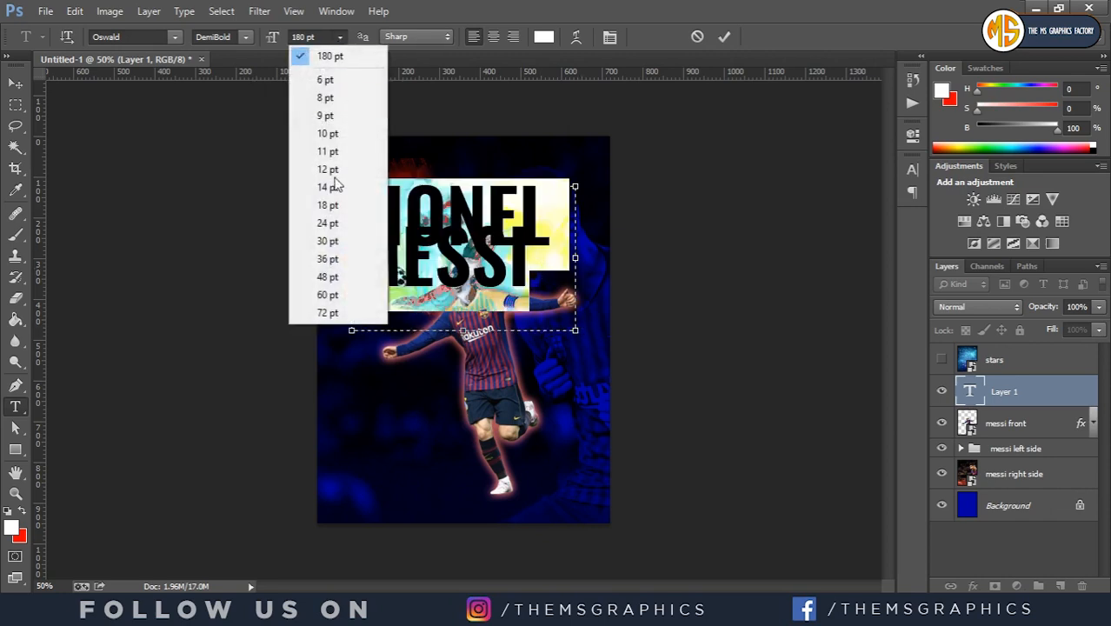
click(323, 312)
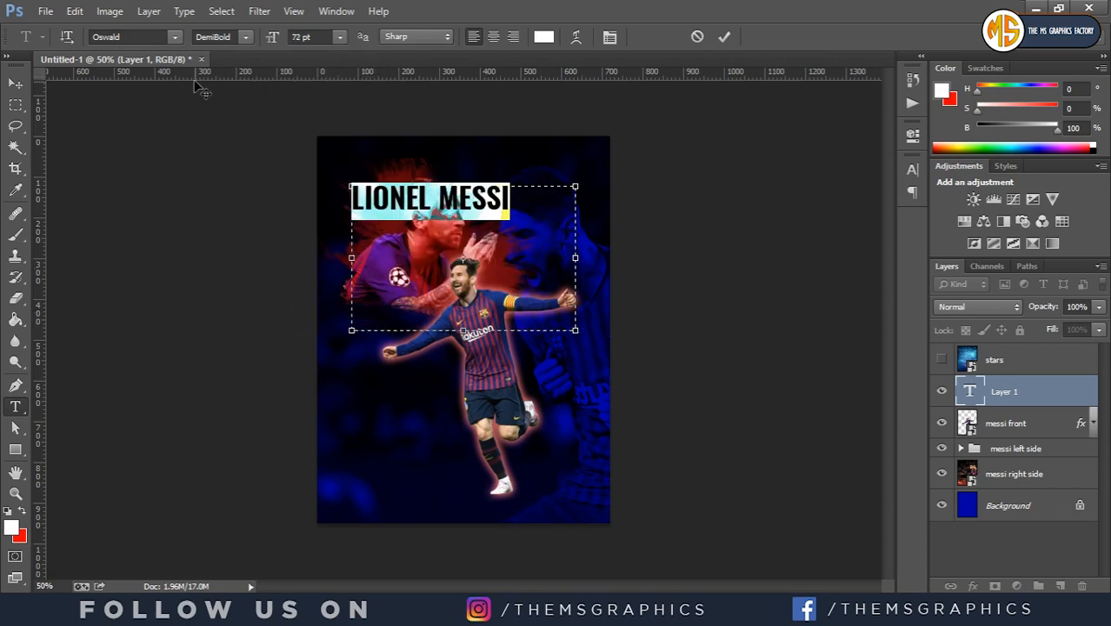
click(161, 36)
key(Return)
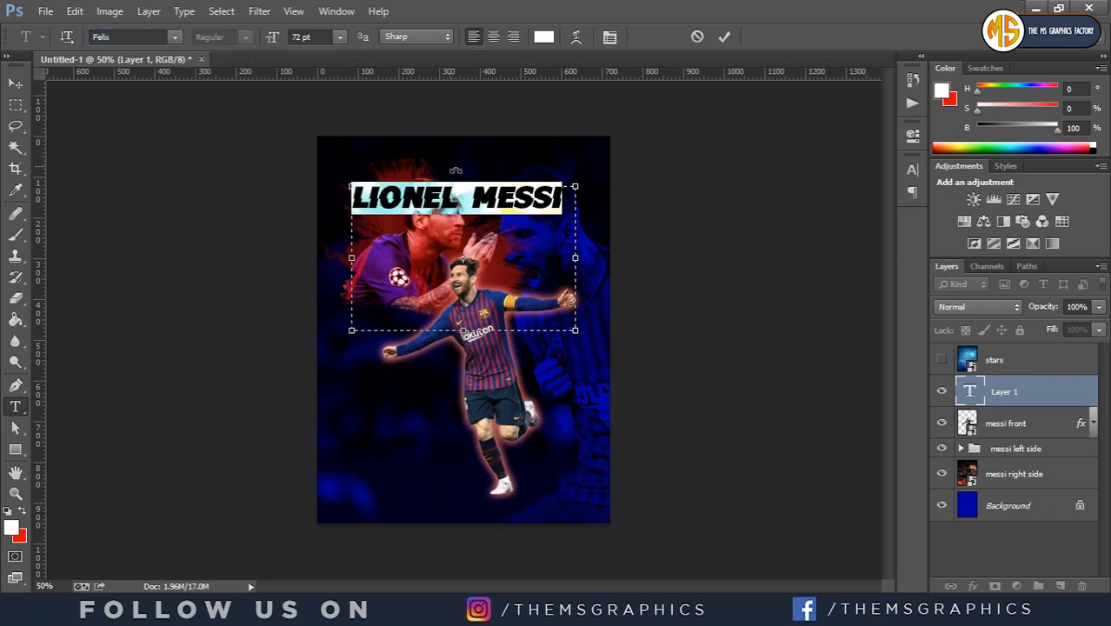
Step: Shrink the text box to fit closely around the LIONEL MESSI title and commit the text
click(512, 211)
drag(574, 332, 570, 209)
click(724, 36)
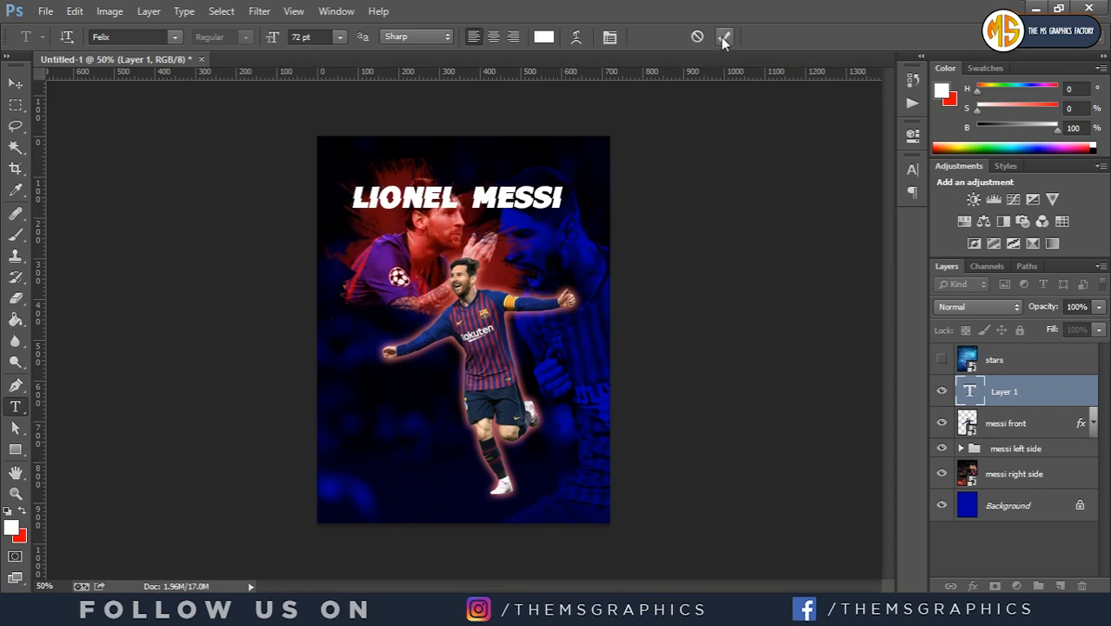
Step: Duplicate the LIONEL MESSI title directly below the original, heighten the copy's text box to about 276 px, and replace its text with "GOAT"
click(16, 83)
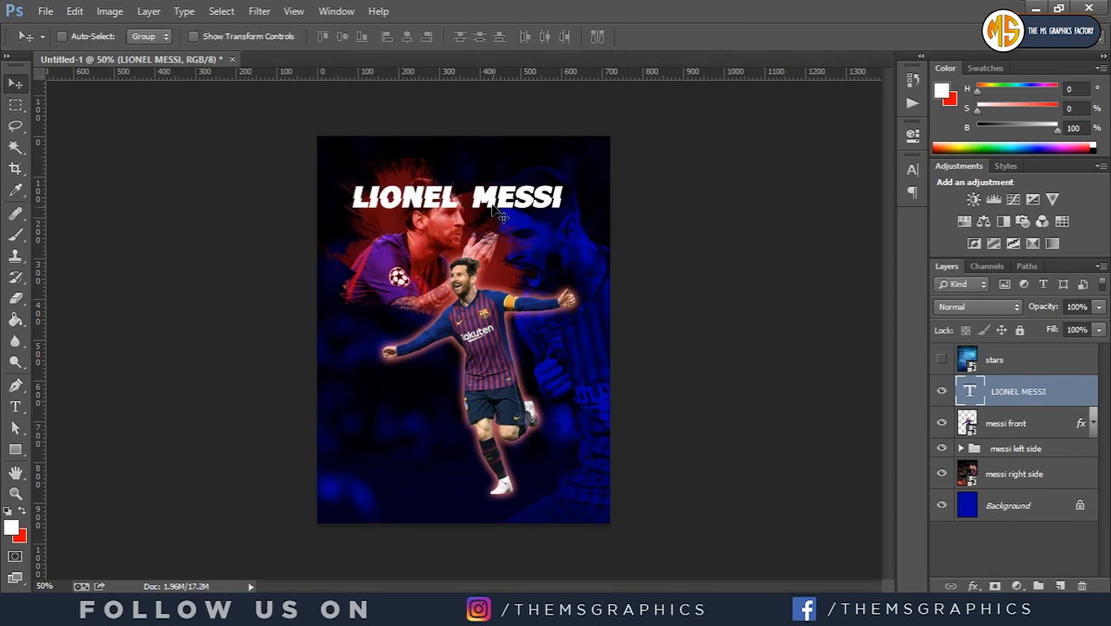
drag(490, 200, 492, 237)
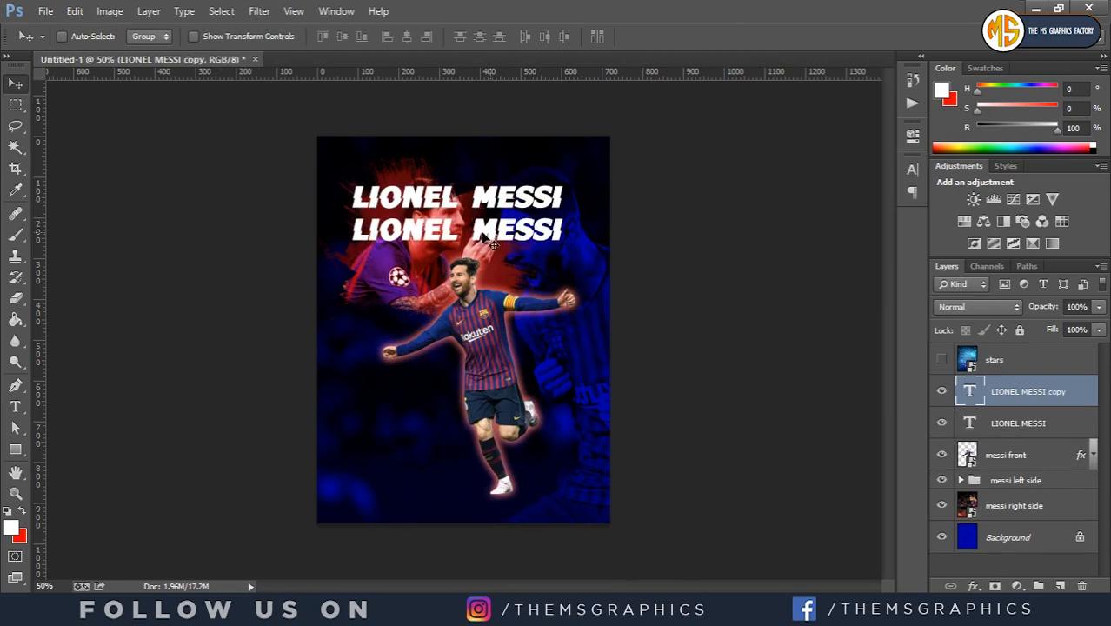
key(t)
click(456, 236)
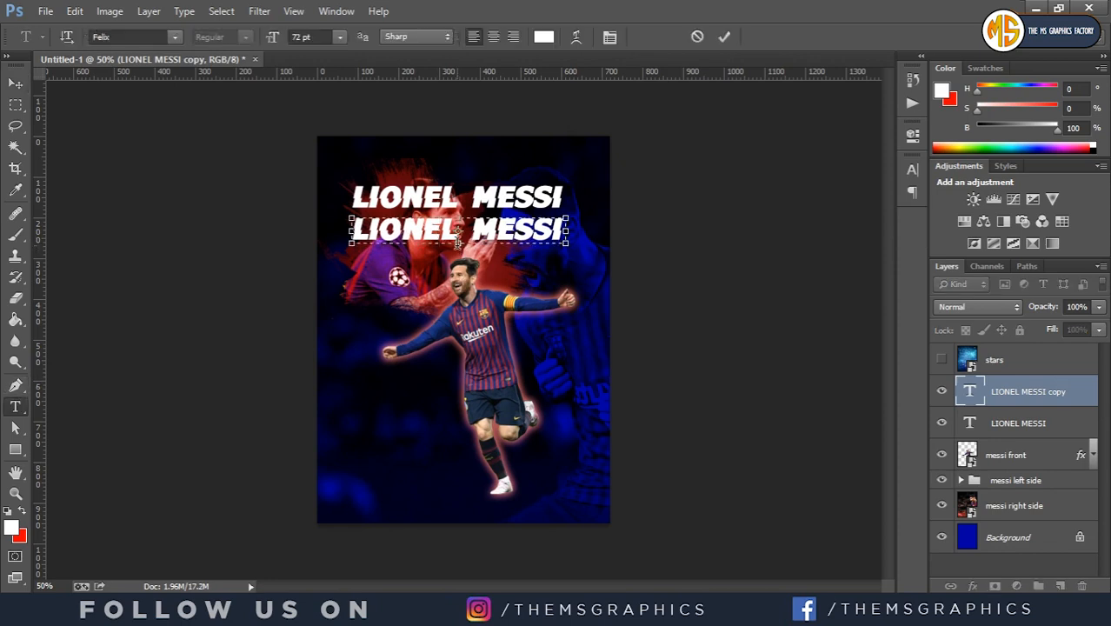
drag(458, 243, 458, 330)
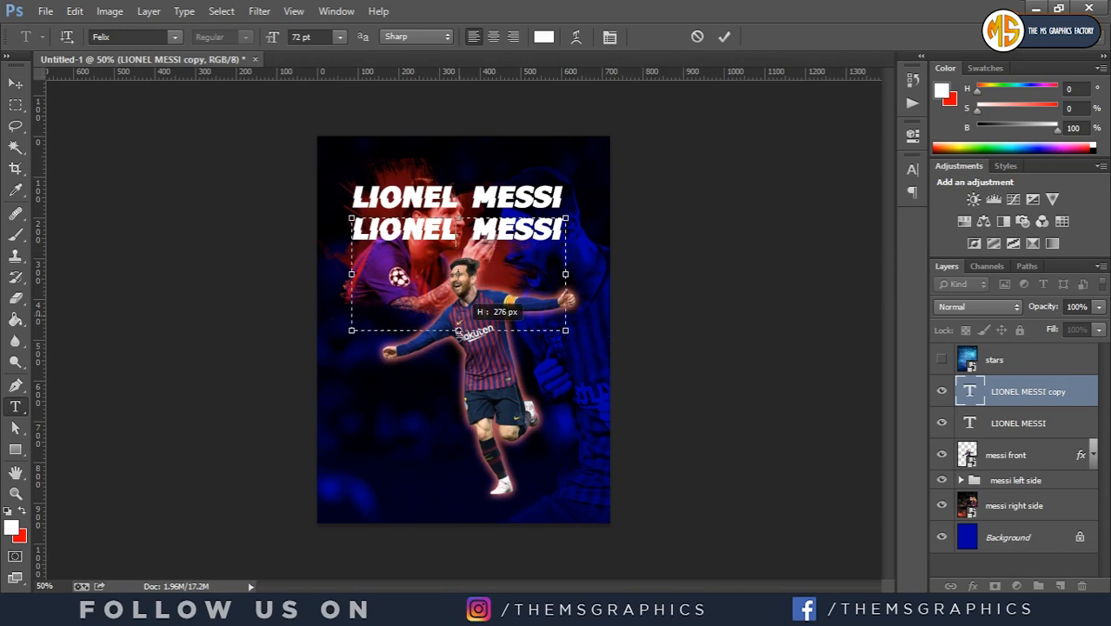
key(ctrl+a)
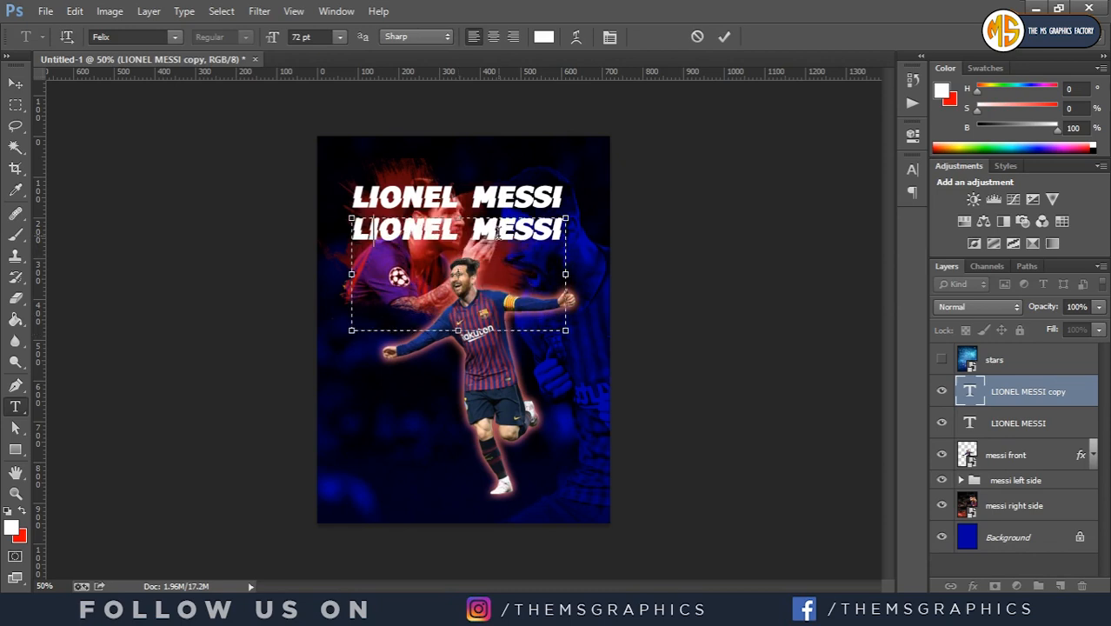
text(GOAT)
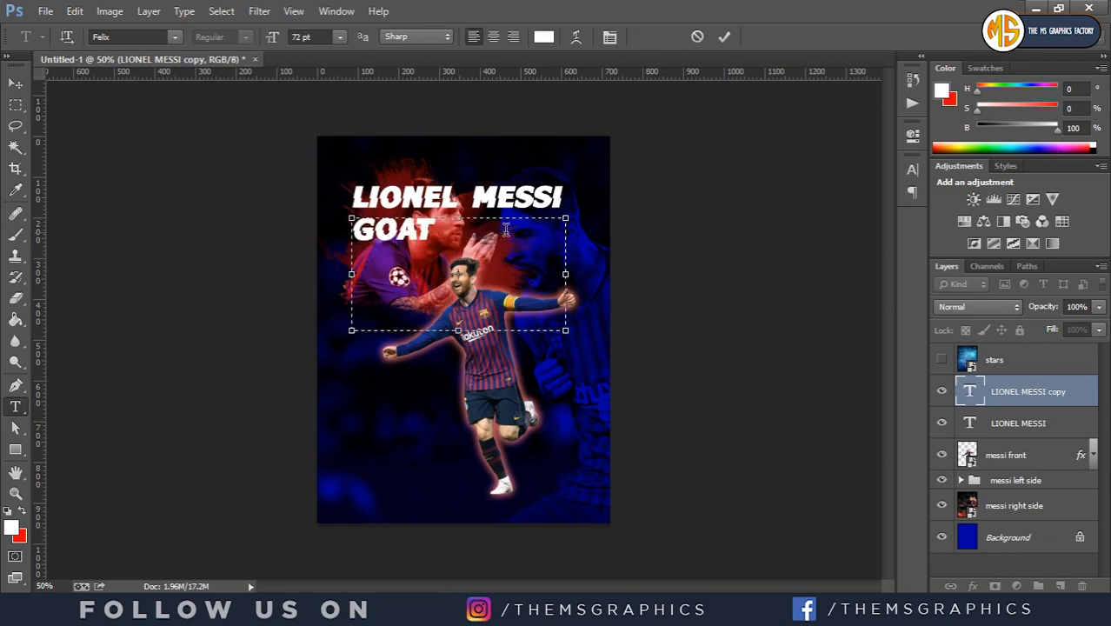
Step: Set the GOAT text to 184 pt, then fit its text box around the word and commit it
drag(431, 230, 348, 228)
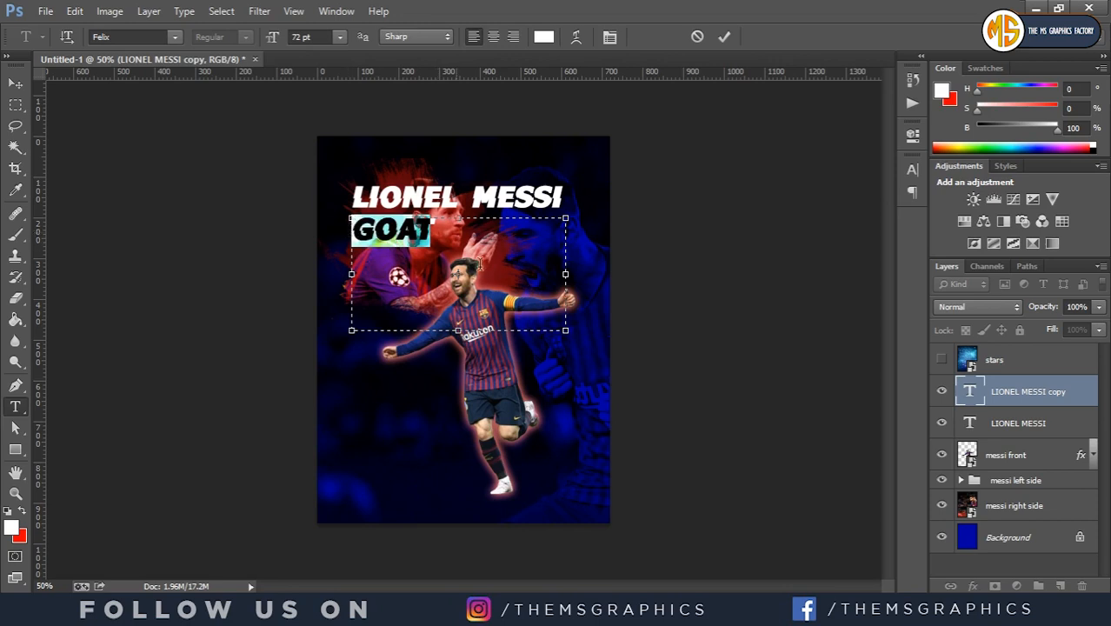
click(309, 37)
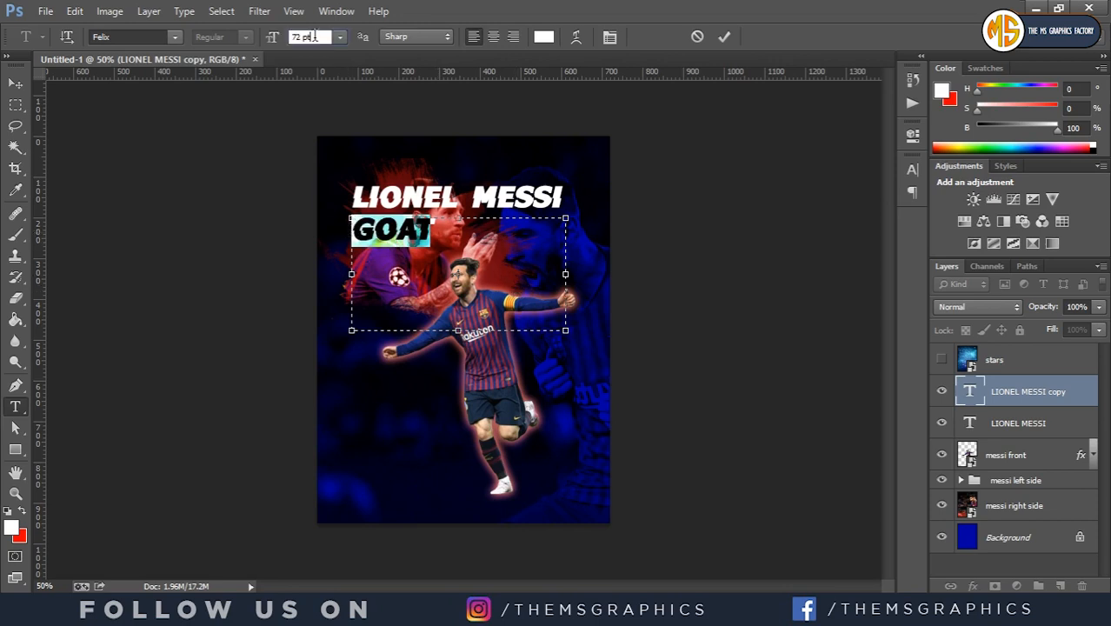
text(180)
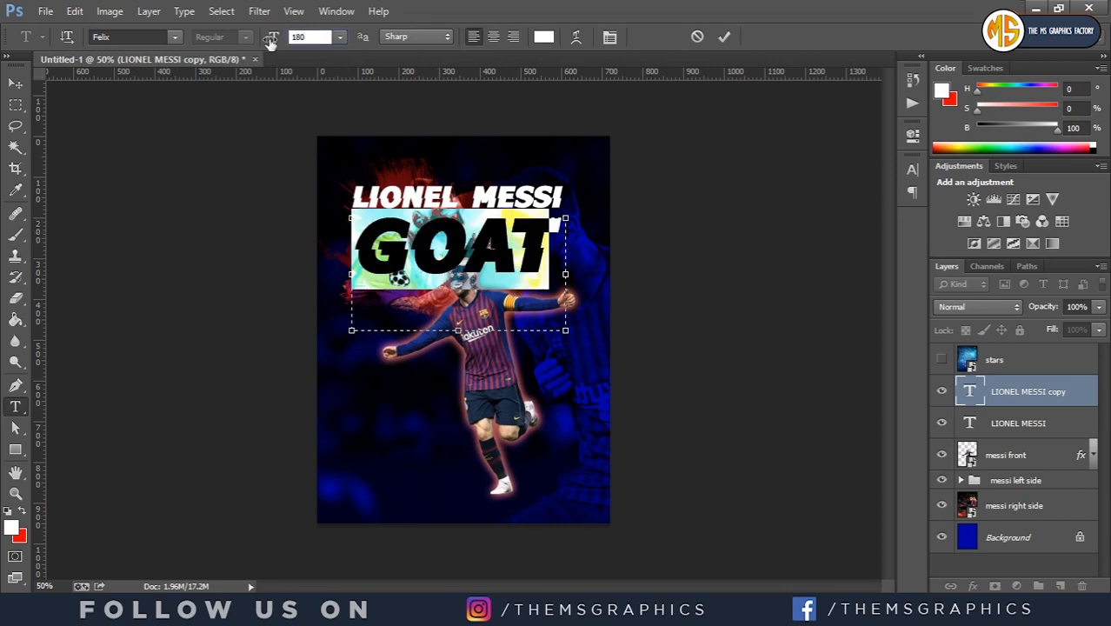
key(Up)
key(Up)
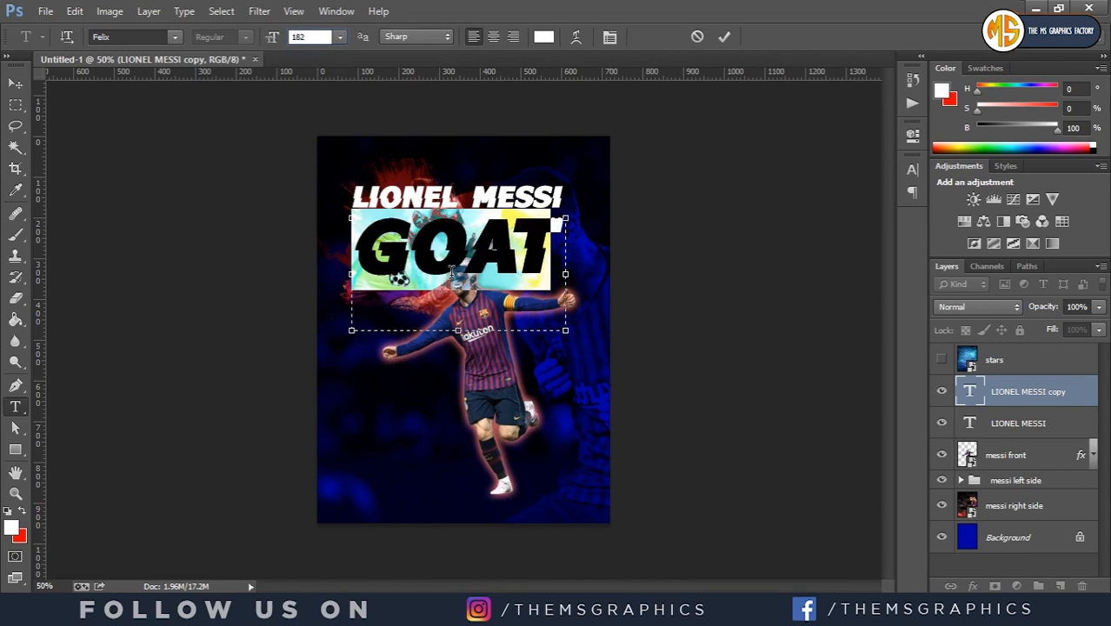
key(Up)
key(Up)
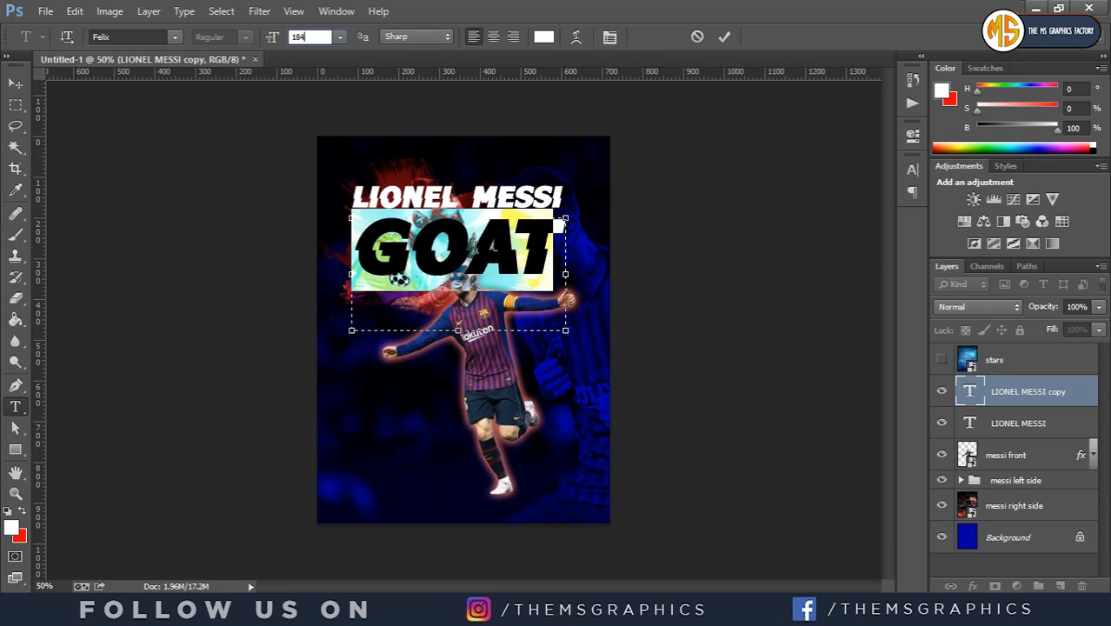
click(539, 239)
drag(566, 331, 572, 283)
click(725, 37)
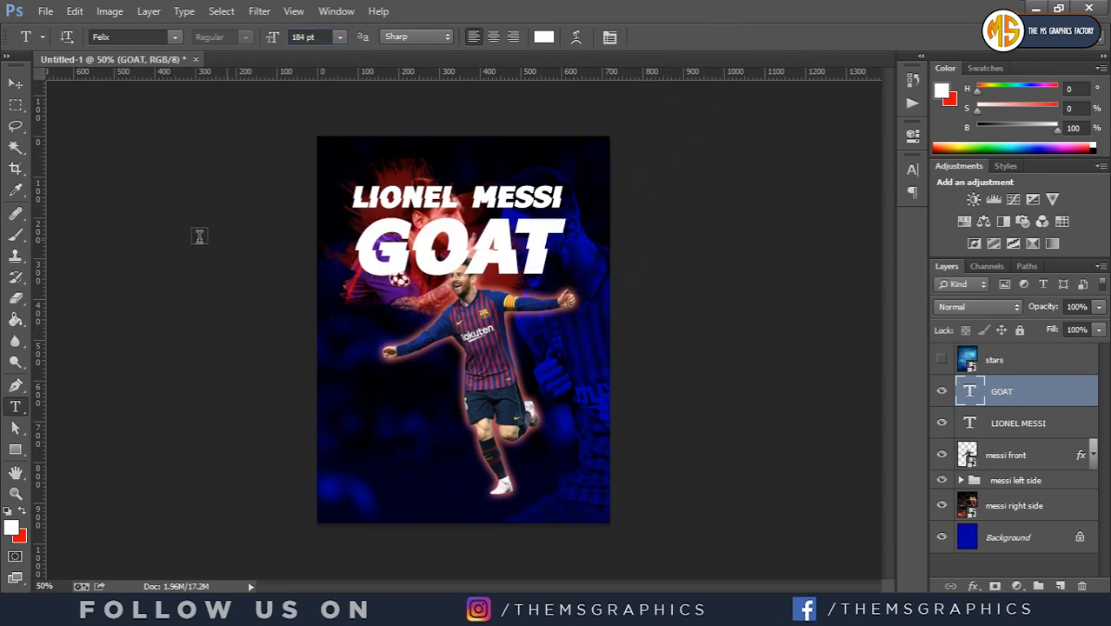
Step: Place vertical guides at the left and right ends of the LIONEL MESSI title
key(ctrl+plus)
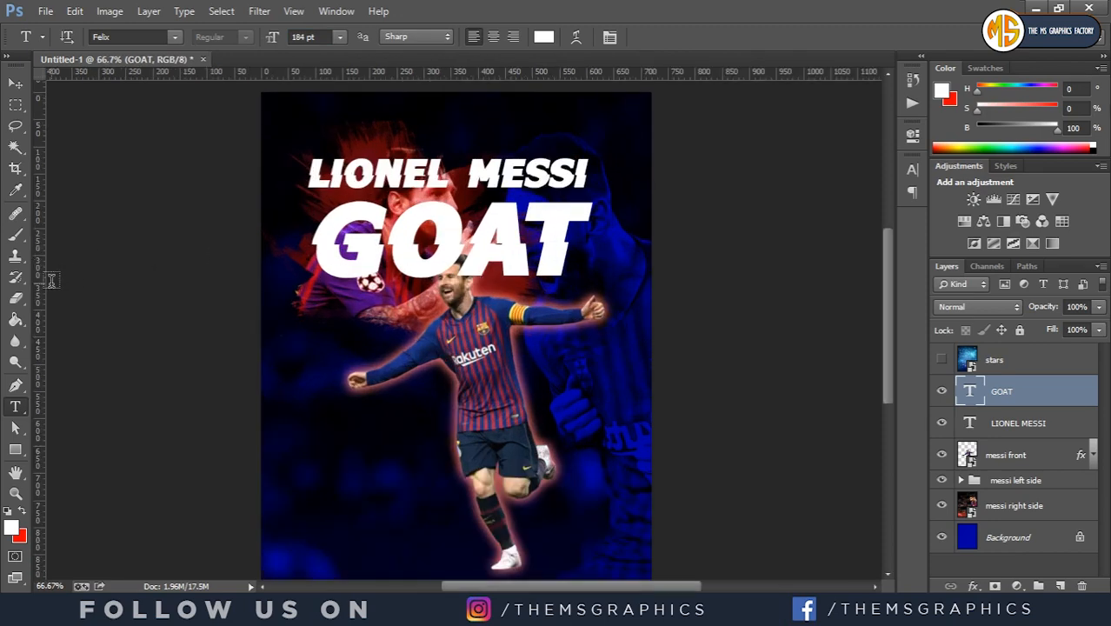
drag(38, 289, 306, 284)
click(15, 82)
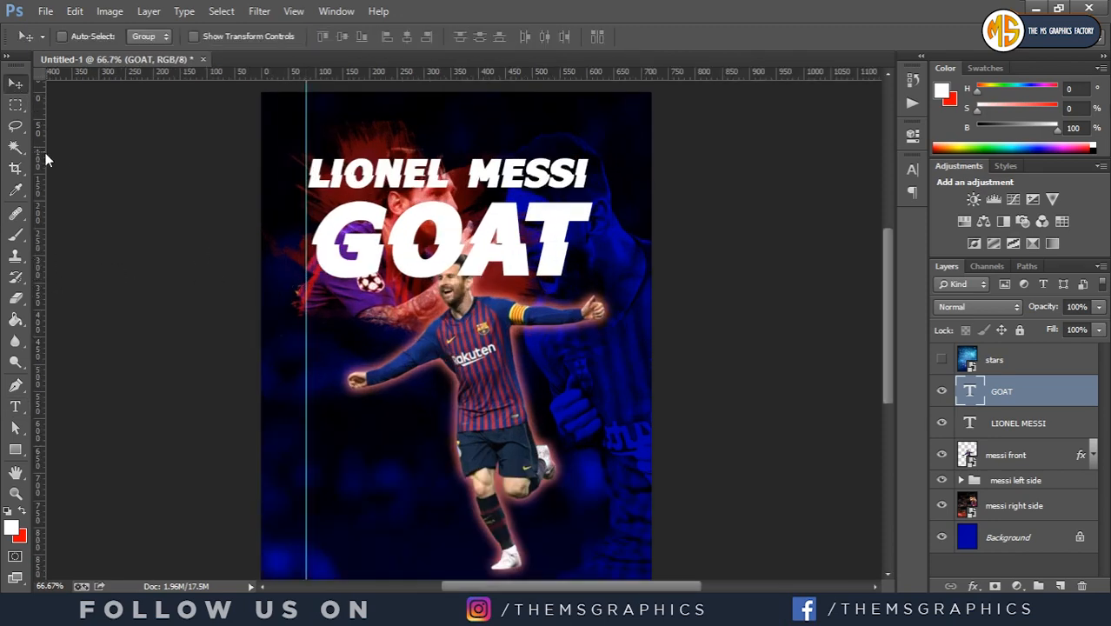
drag(40, 159, 588, 262)
drag(540, 235, 502, 254)
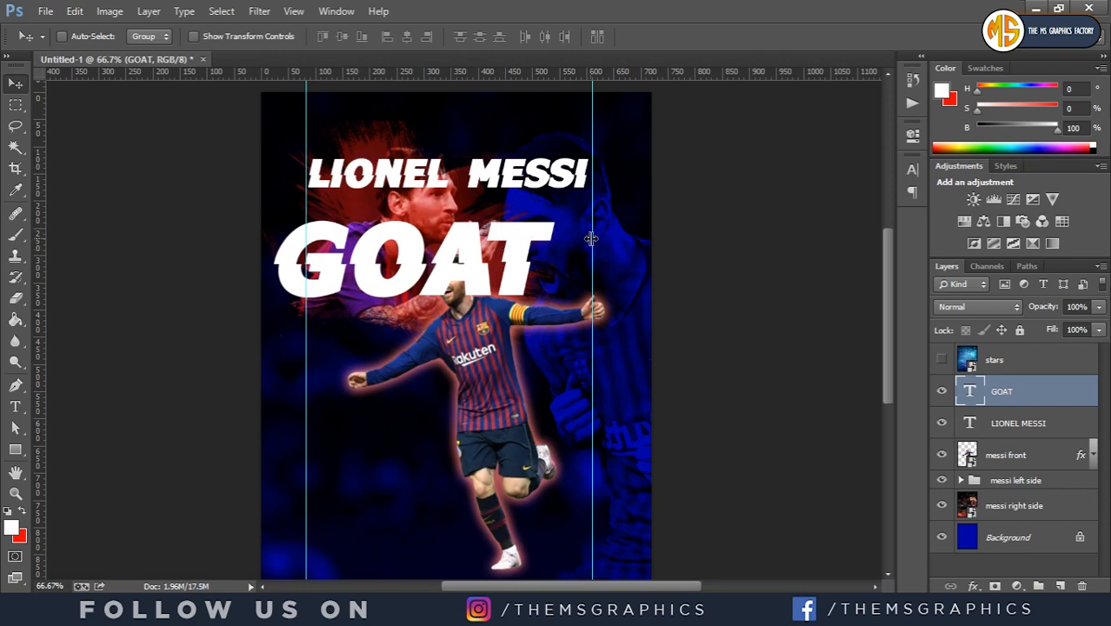
drag(591, 239, 584, 238)
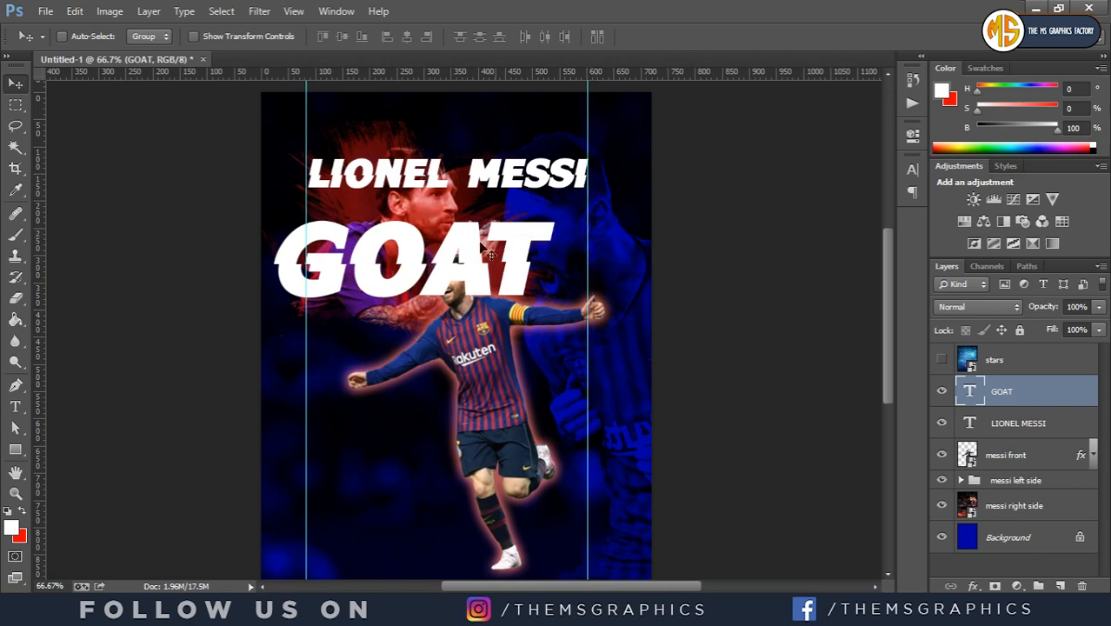
Step: Position GOAT between the two guides directly under LIONEL MESSI and hide the guides
drag(443, 250, 472, 228)
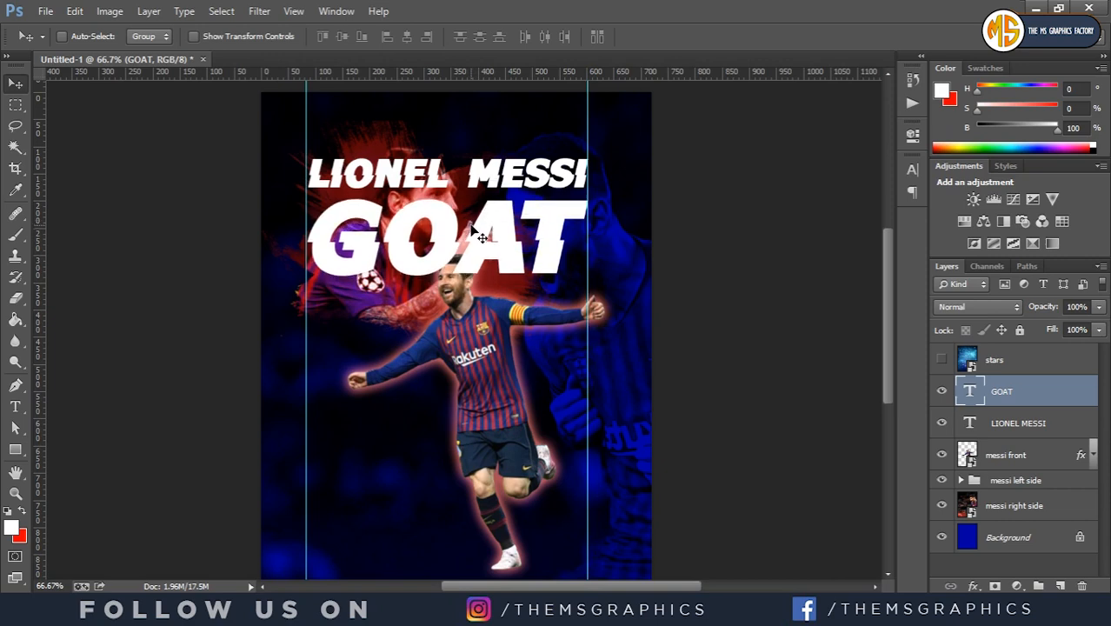
key(ctrl+semicolon)
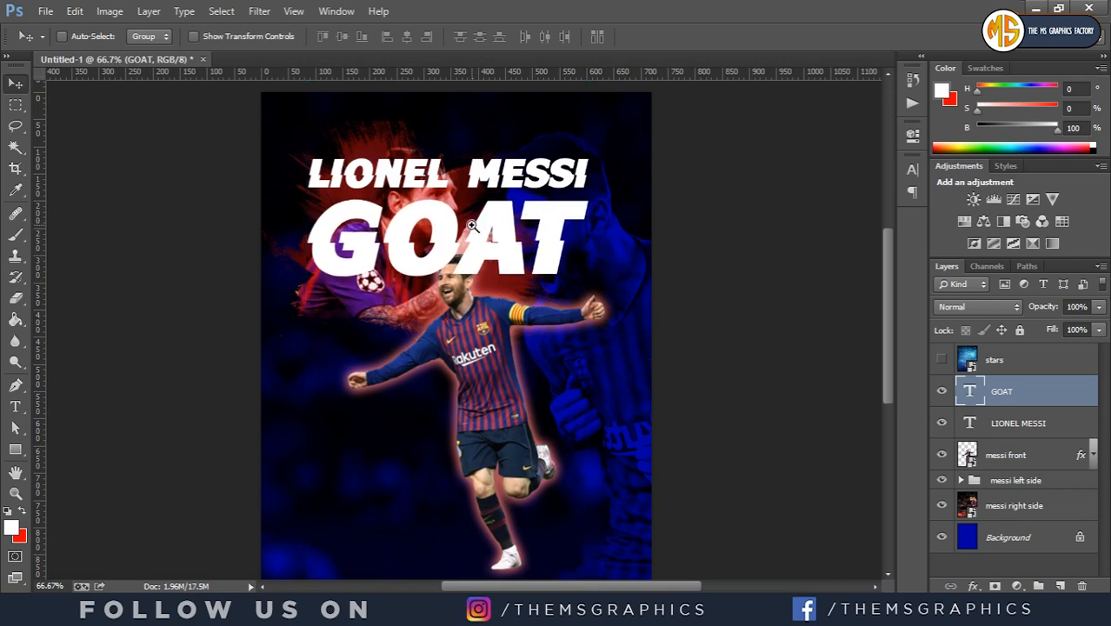
alt+click(472, 226)
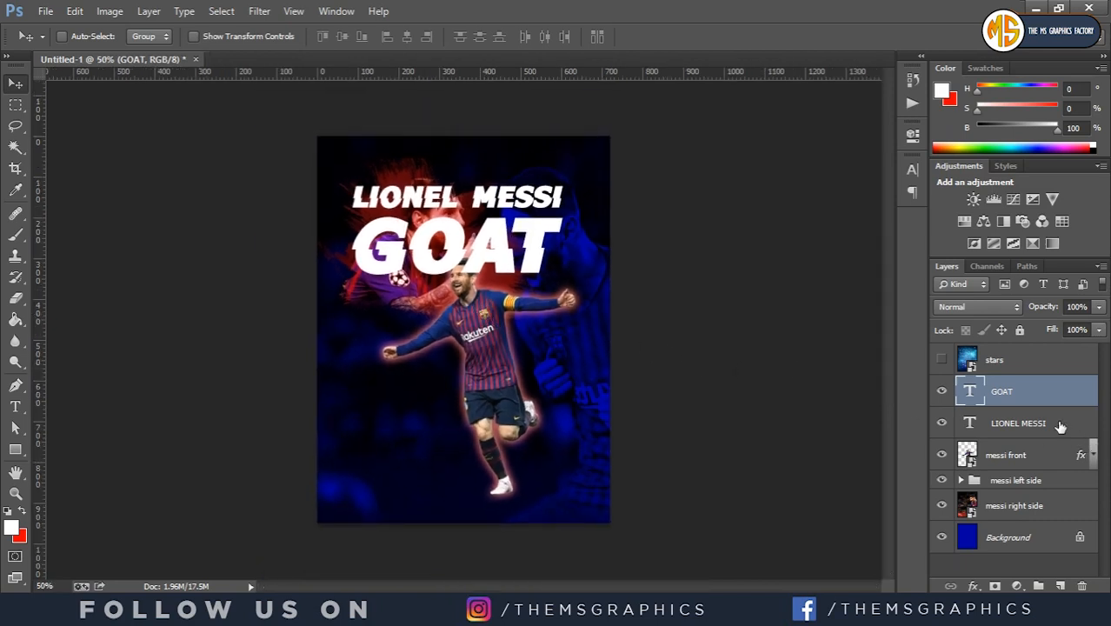
Step: Reorder the GOAT layer beneath LIONEL MESSI and group both text layers as "TEXT"
drag(1036, 398, 1035, 433)
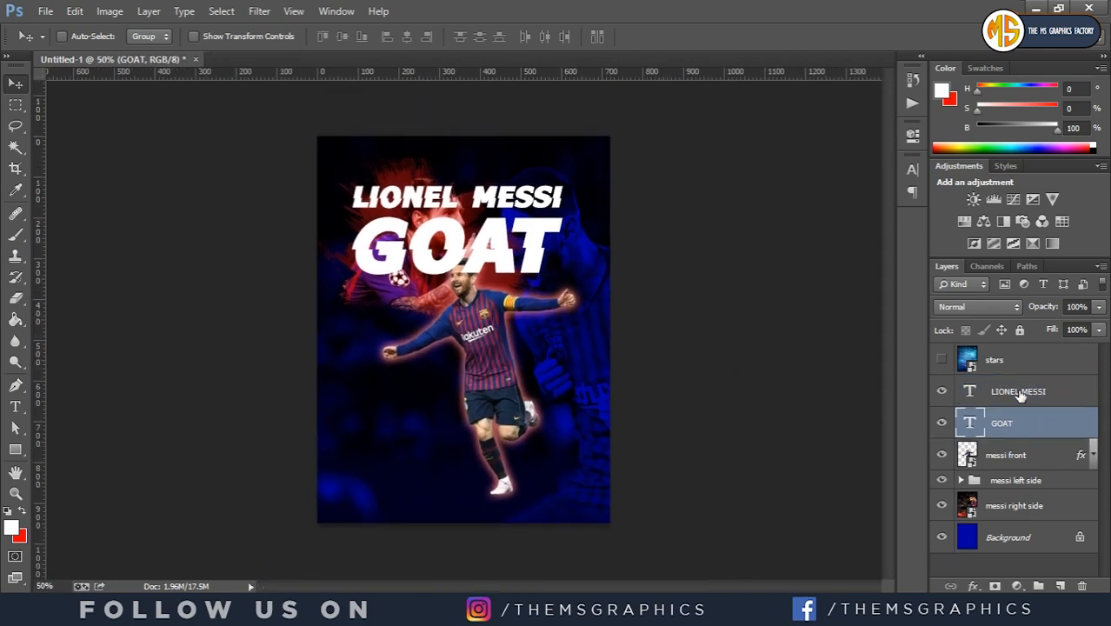
click(1021, 395)
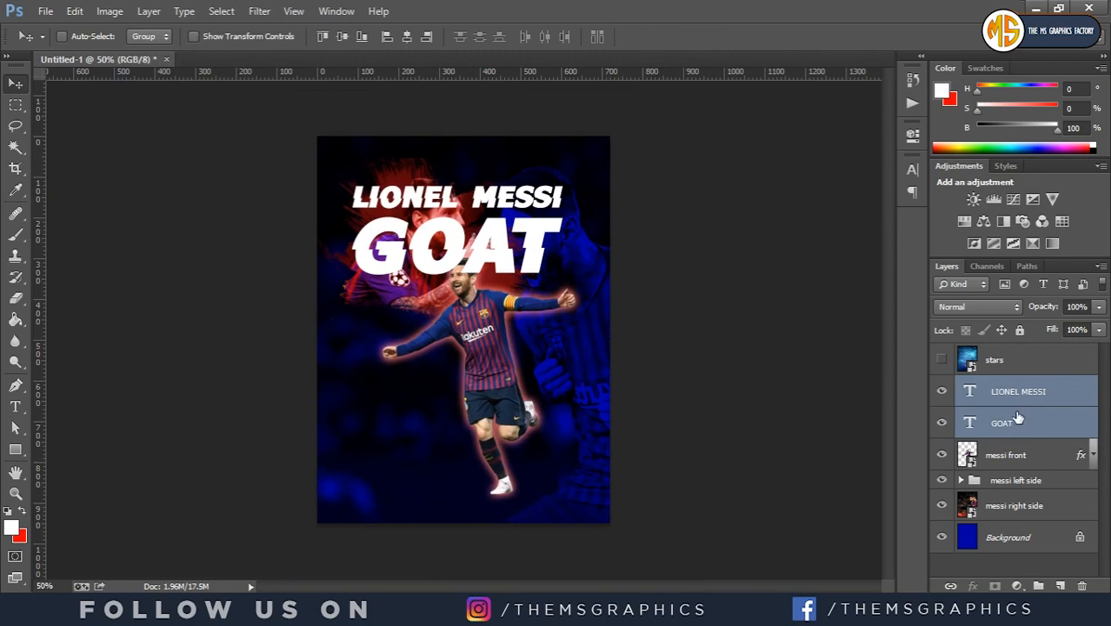
key(ctrl+g)
double_click(1014, 391)
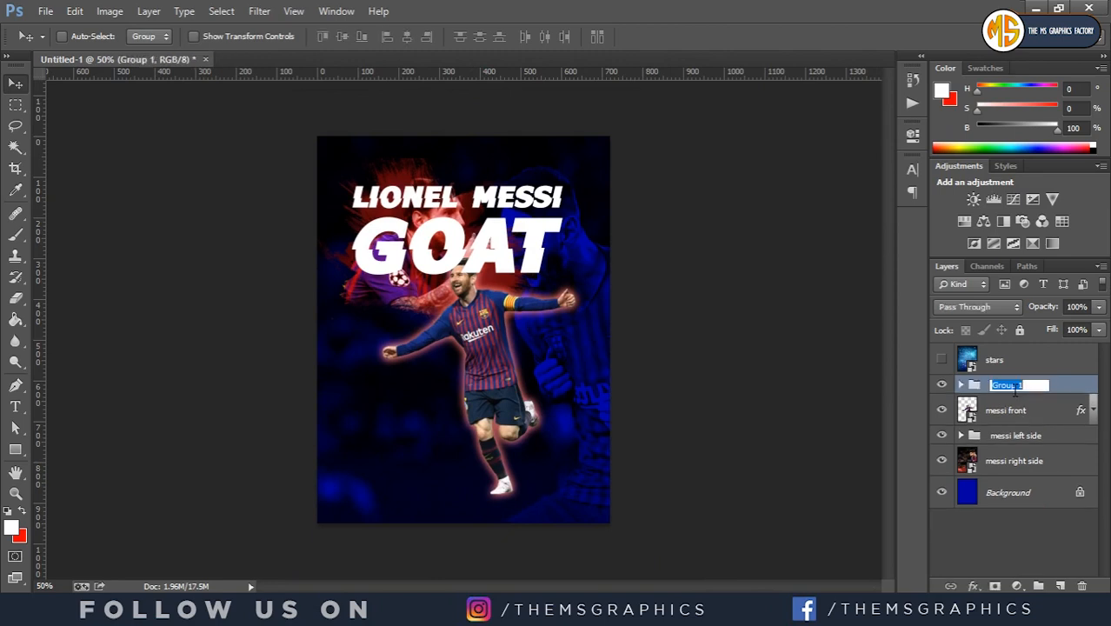
text(TEXT)
key(Return)
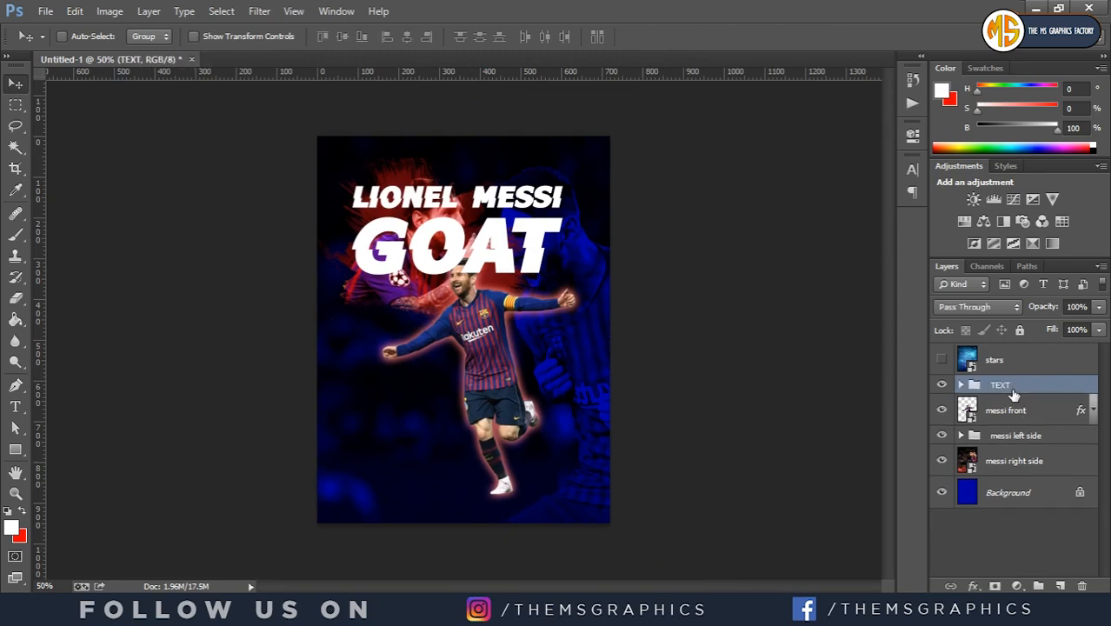
Step: Move the TEXT group down over the front player's upper body and rotate it by -11.66 degrees
click(1007, 363)
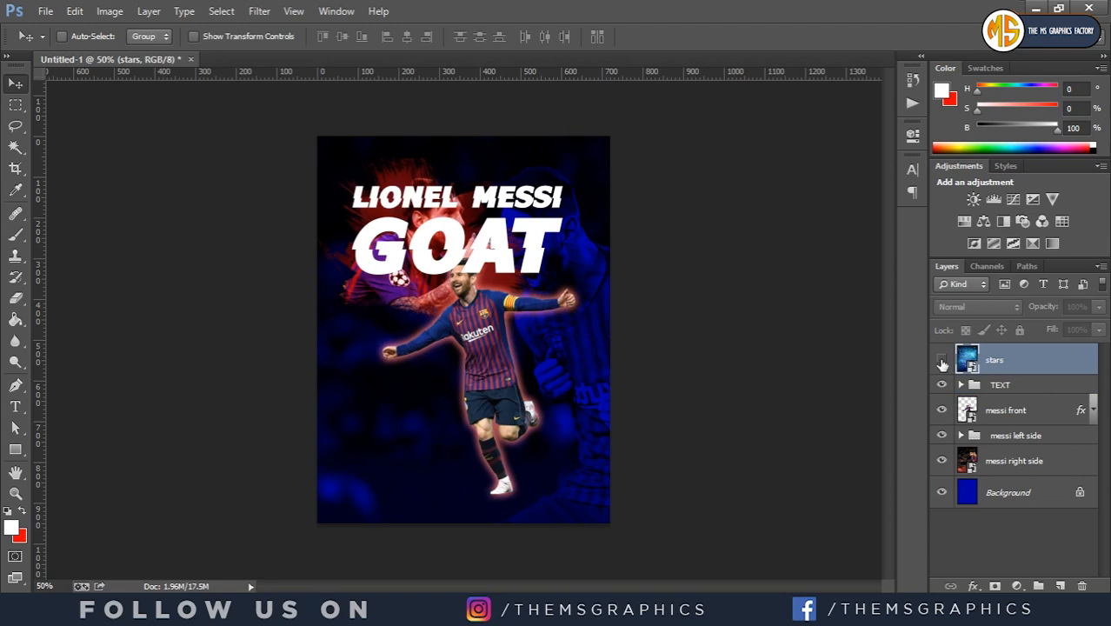
click(1004, 386)
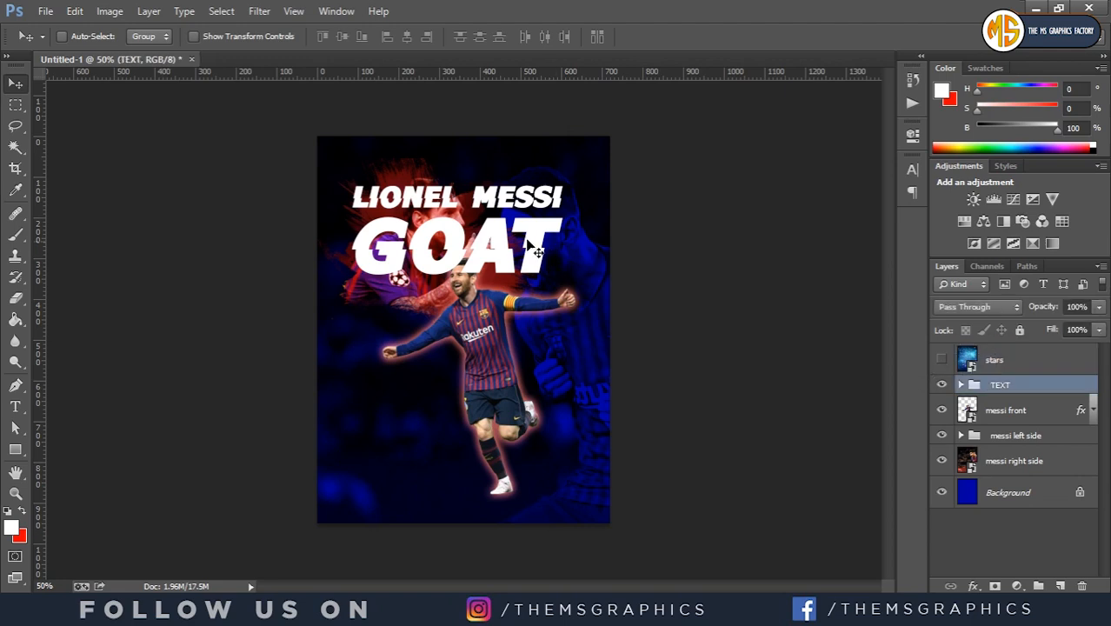
drag(518, 243, 529, 339)
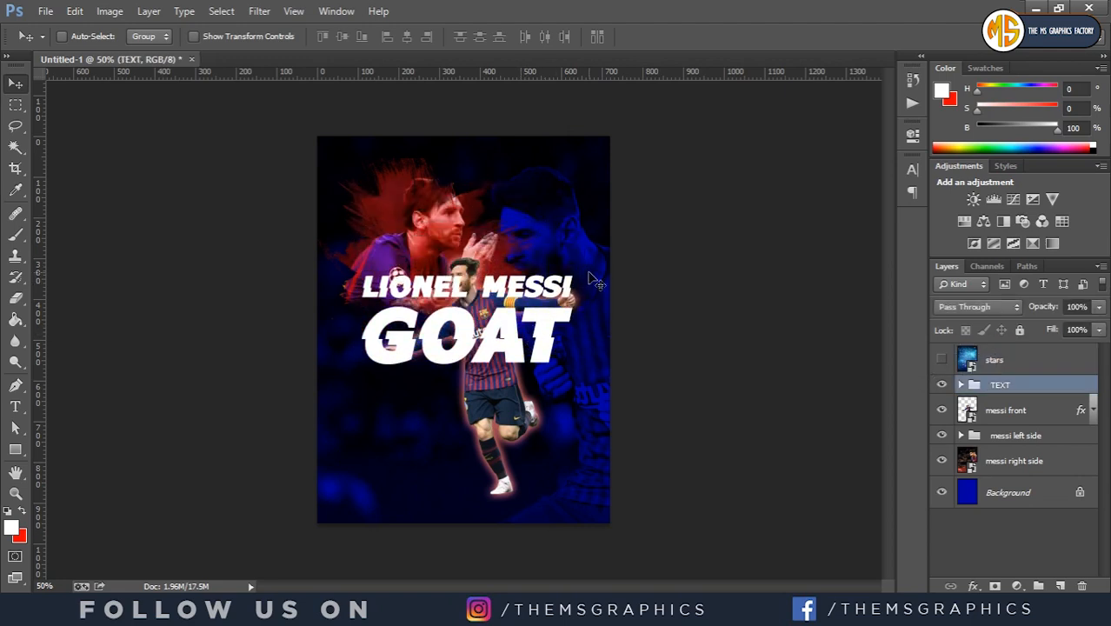
key(ctrl+t)
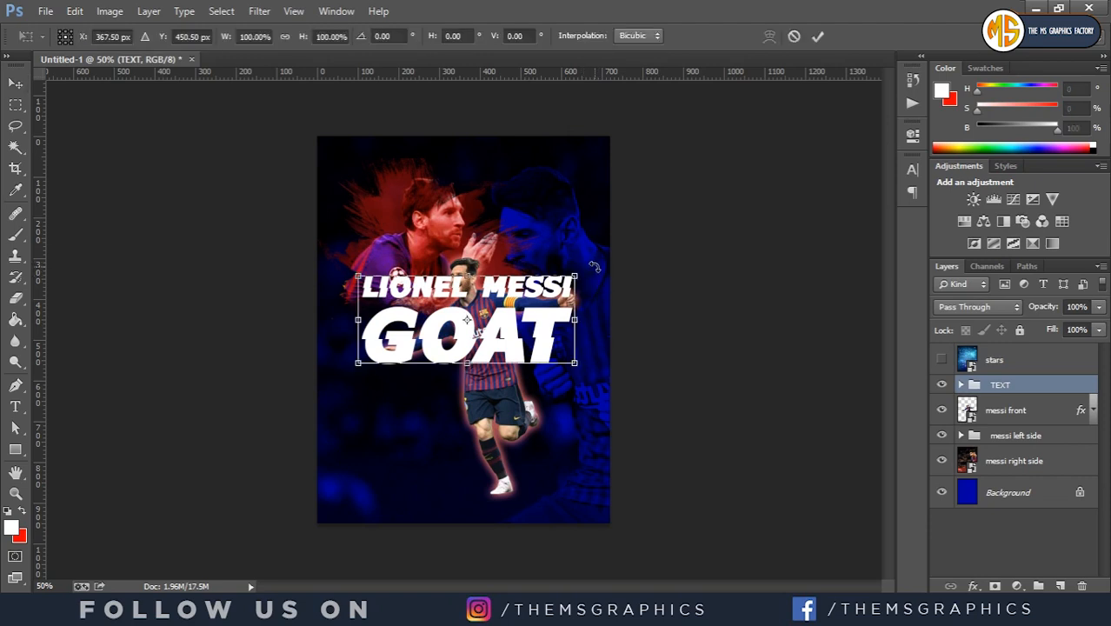
drag(593, 266, 578, 243)
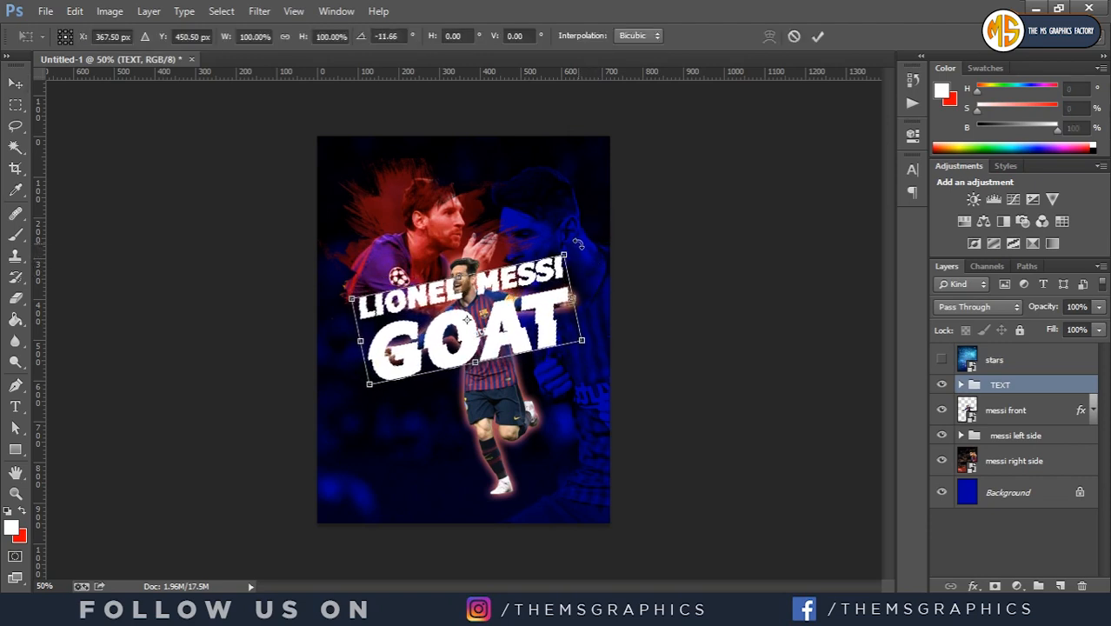
drag(533, 313, 535, 317)
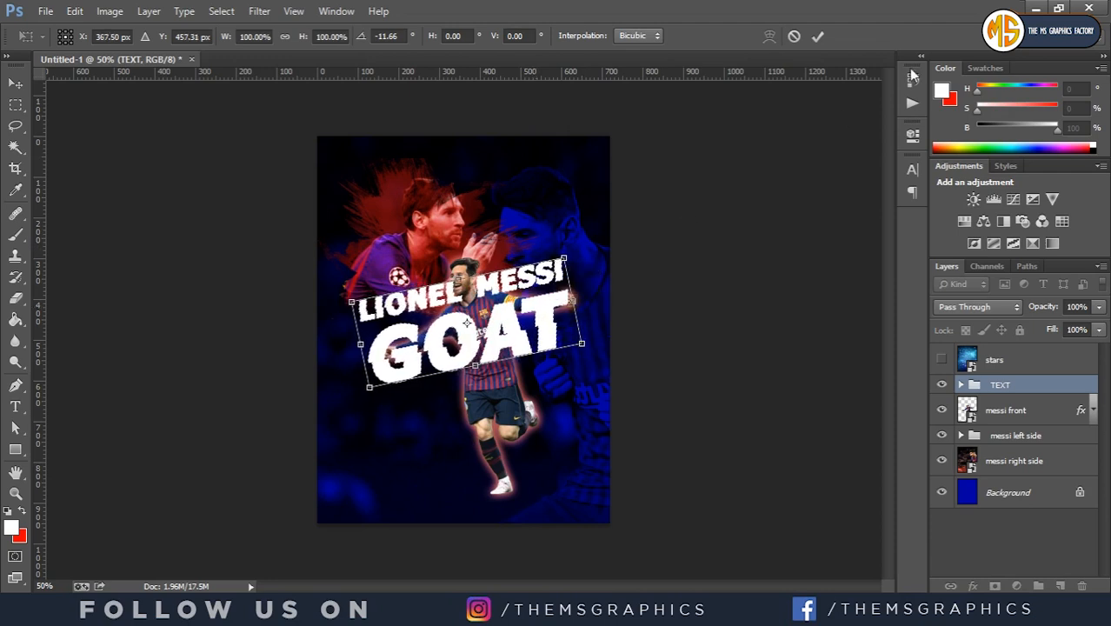
click(818, 37)
Step: Move the TEXT group beneath the messi front layer so the title sits behind the front player
drag(1021, 385, 1017, 416)
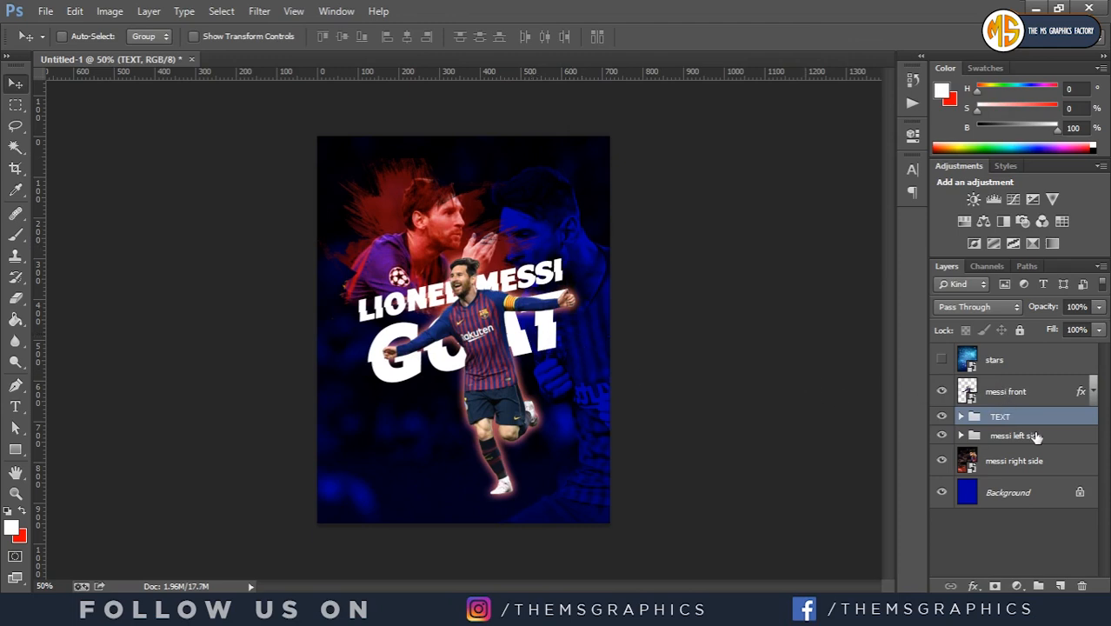
Step: Try enlarging the messi front cut-out to about 143.8%
click(1014, 395)
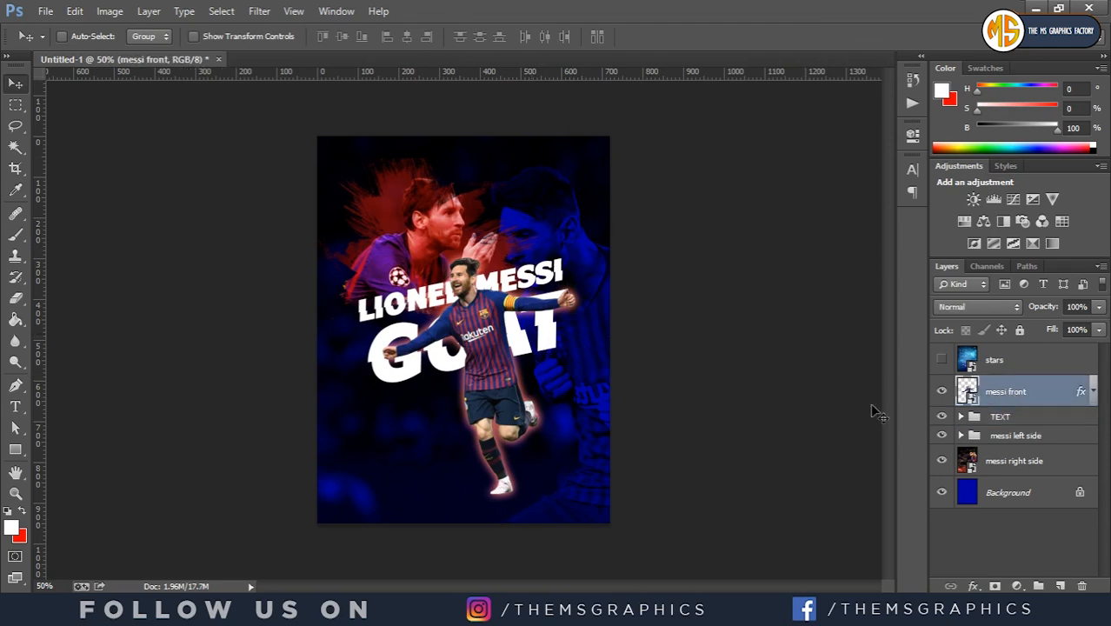
key(ctrl+t)
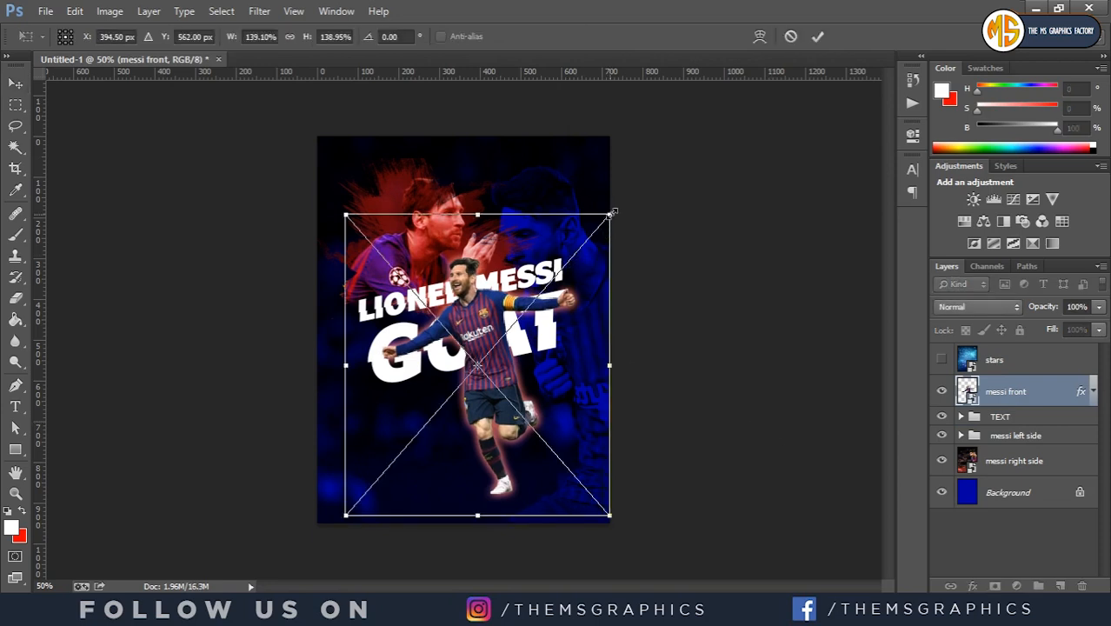
drag(613, 212, 620, 205)
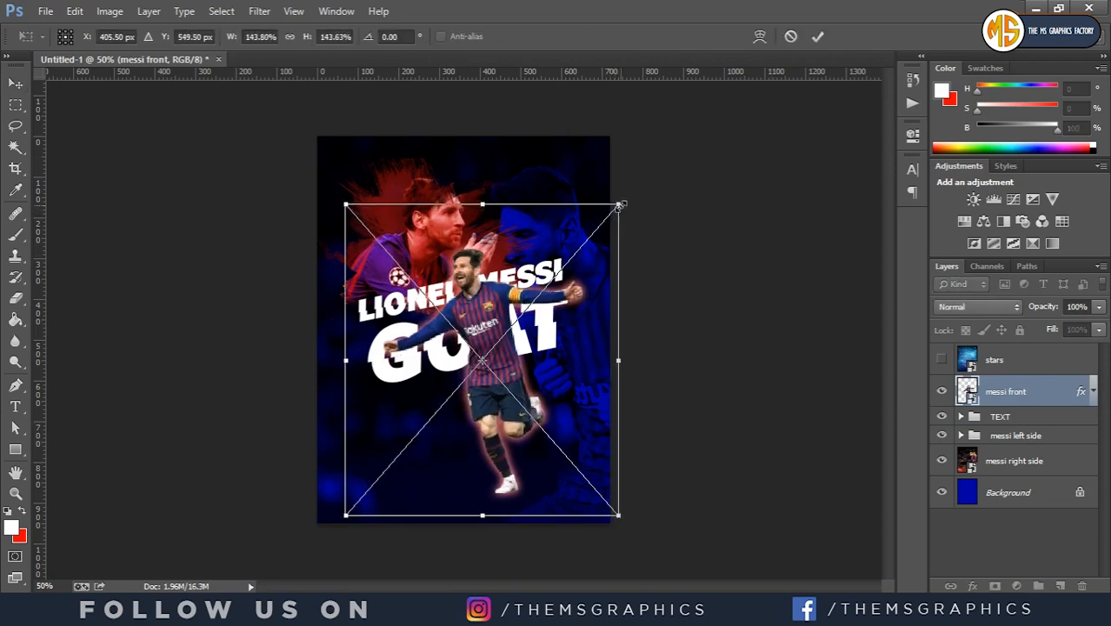
click(817, 37)
Step: Scale the messi front cut-out down to about 138.7%
key(ctrl+t)
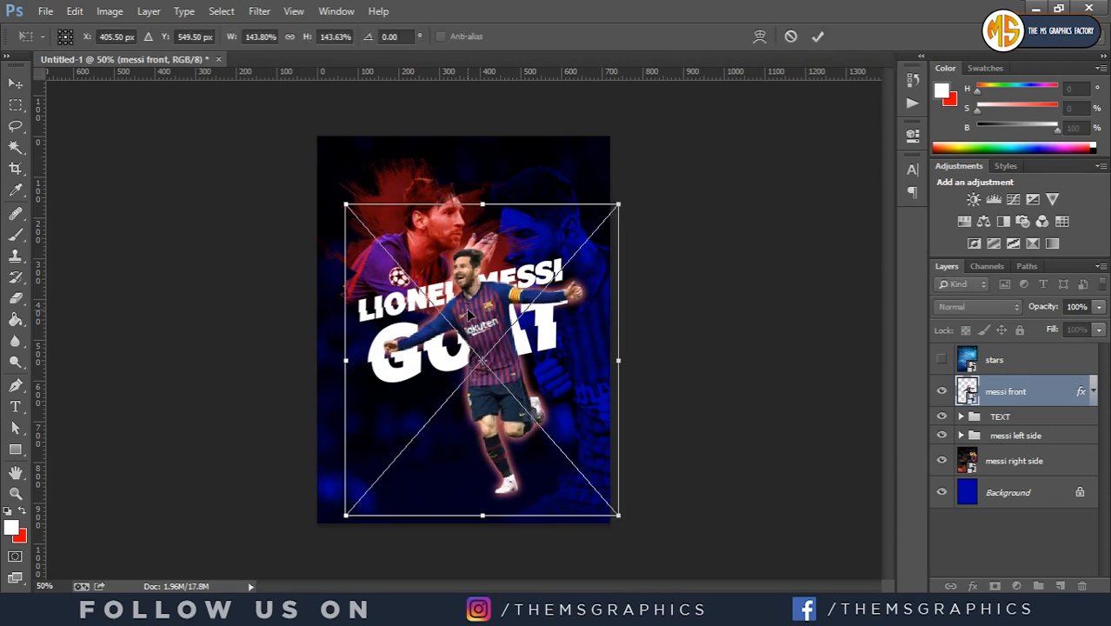
drag(618, 206, 615, 217)
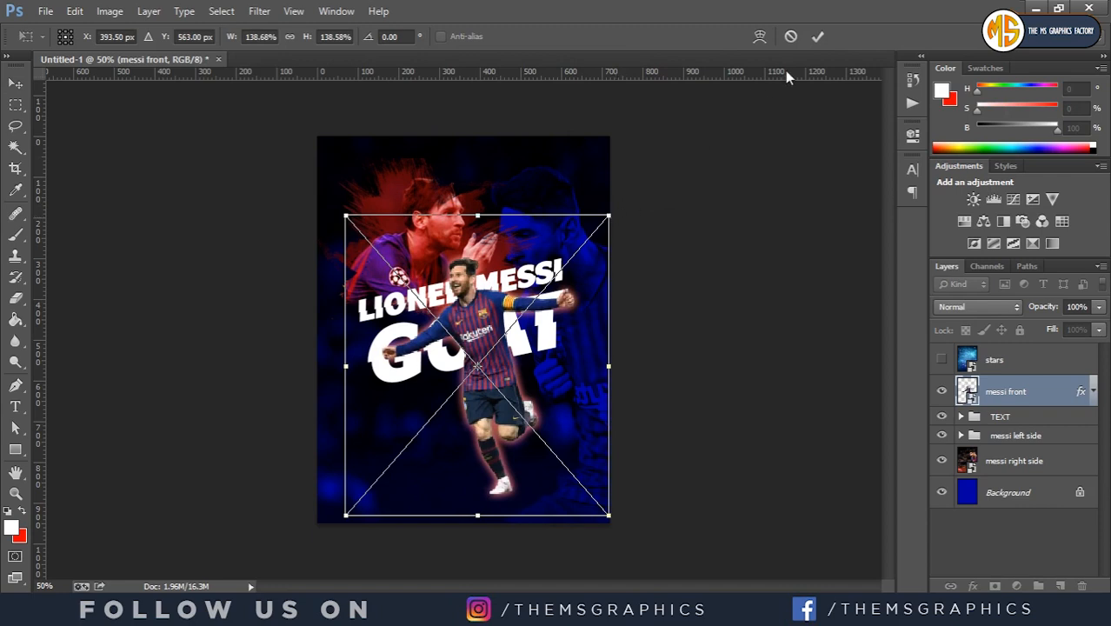
click(817, 36)
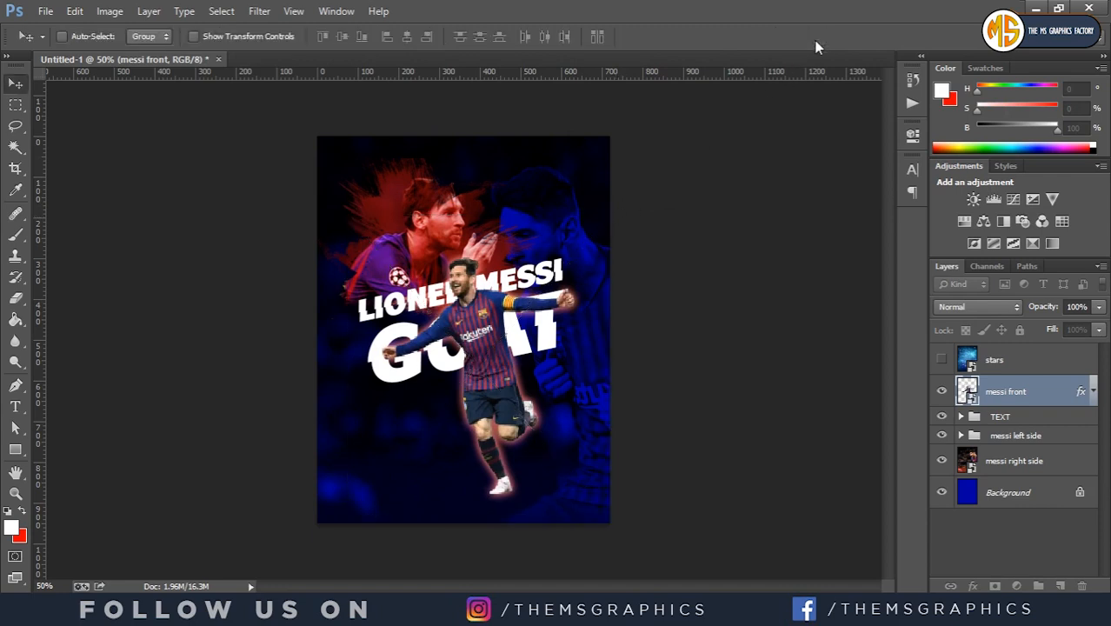
Step: Enlarge the TEXT group to about 121% and position its centre at X 372 px, Y 481.5 px behind the front player
click(997, 420)
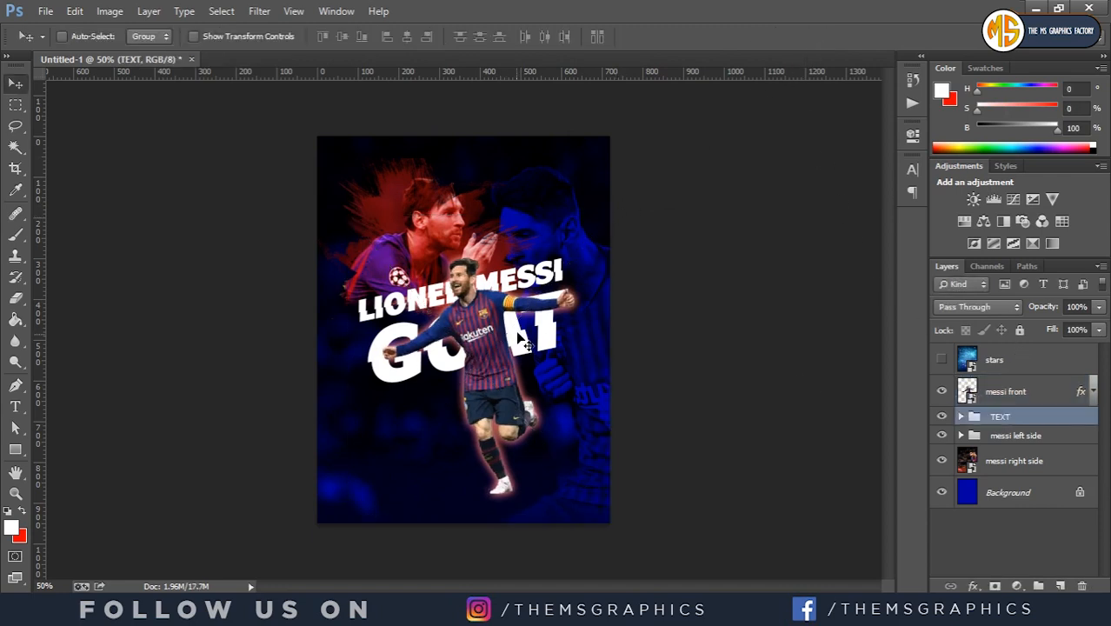
key(ctrl+t)
key(Right)
key(Right)
key(Right)
key(Right)
key(Right)
key(Left)
key(Left)
key(Left)
key(Left)
key(Left)
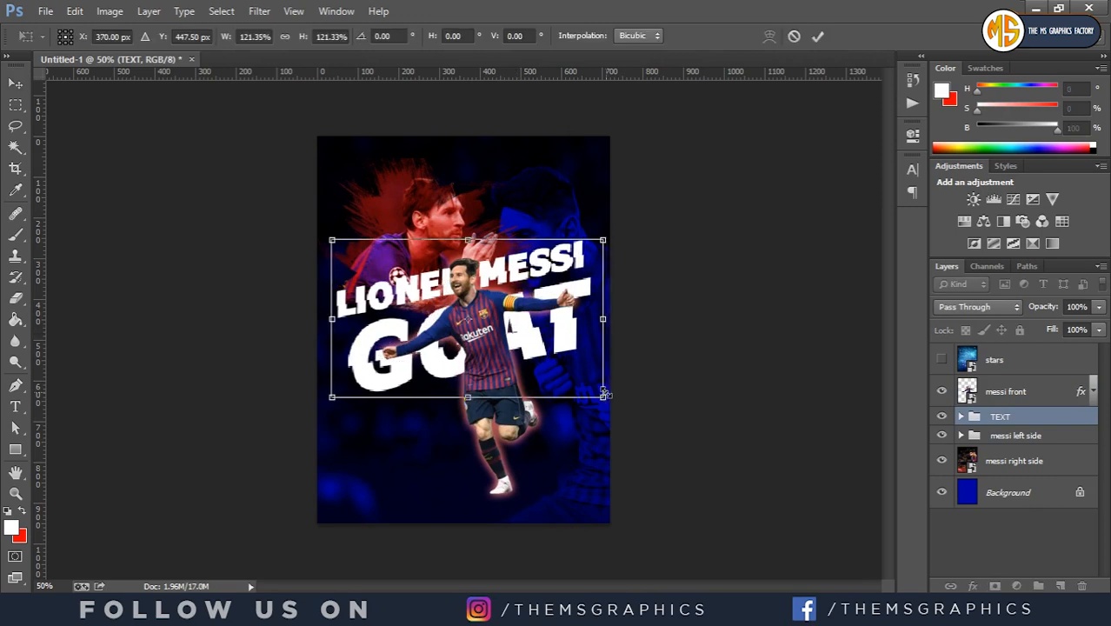
key(Right)
key(Right)
key(Down)
key(Down)
key(Down)
key(Down)
key(Down)
key(Down)
key(Down)
key(Down)
key(Down)
key(Down)
key(Down)
key(Down)
key(Down)
key(Down)
key(Down)
key(Down)
key(Down)
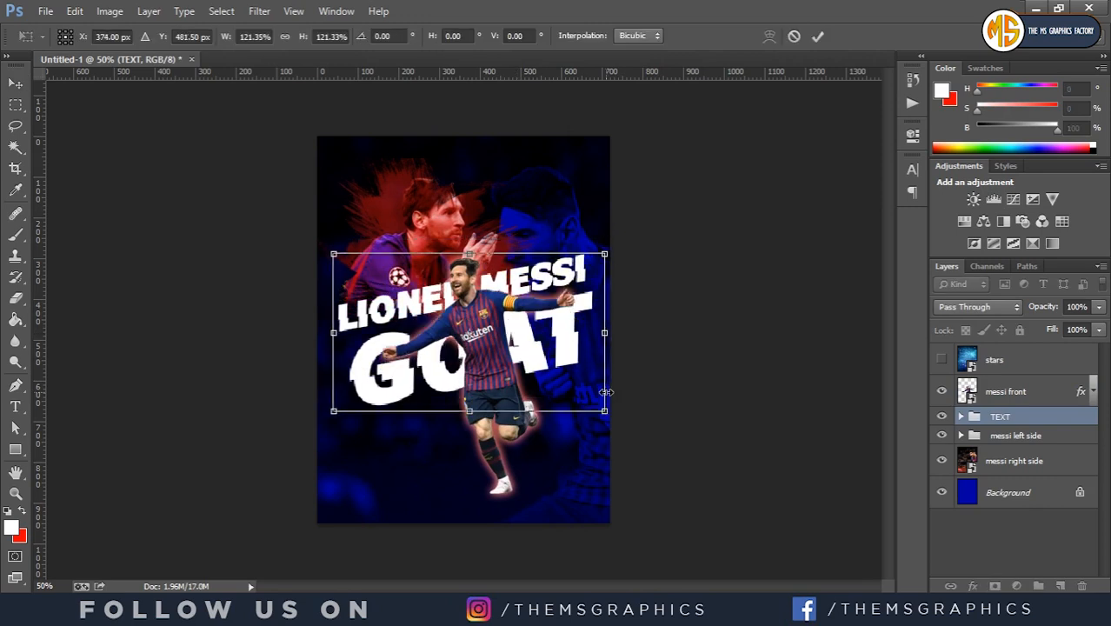
key(Left)
key(Left)
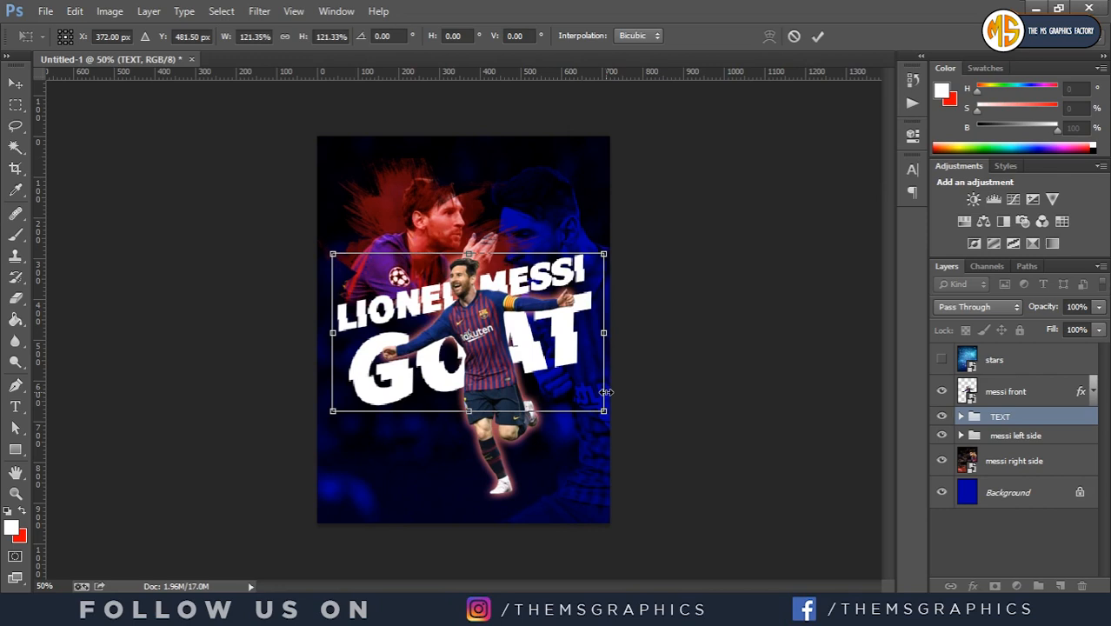
key(Return)
Step: Show the stars layer, place it directly above the TEXT group and clip it to the lettering
click(959, 366)
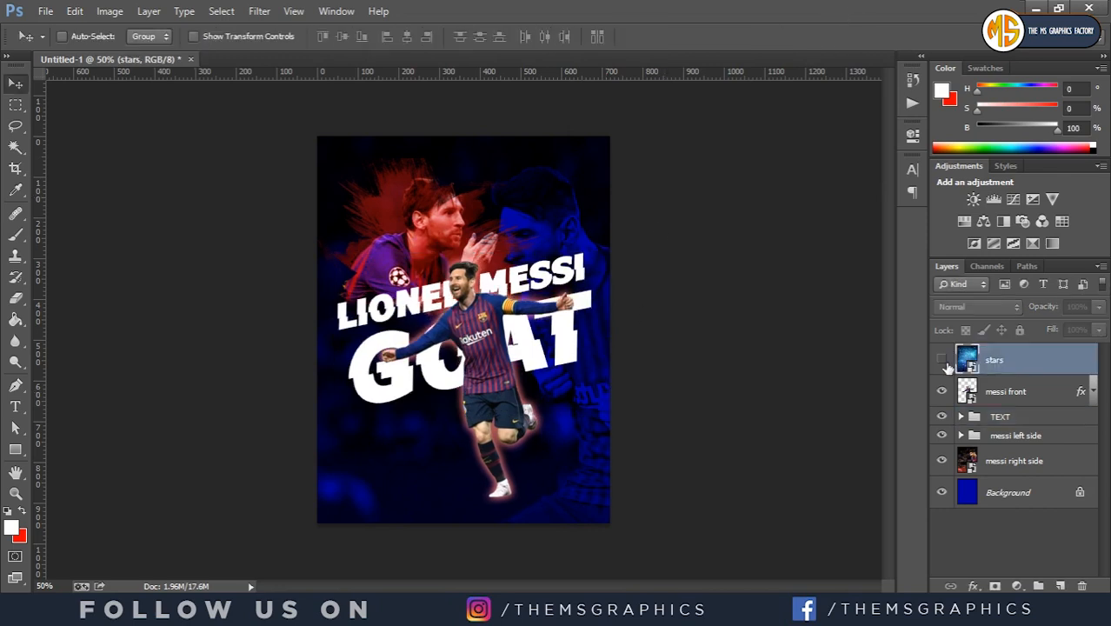
click(943, 362)
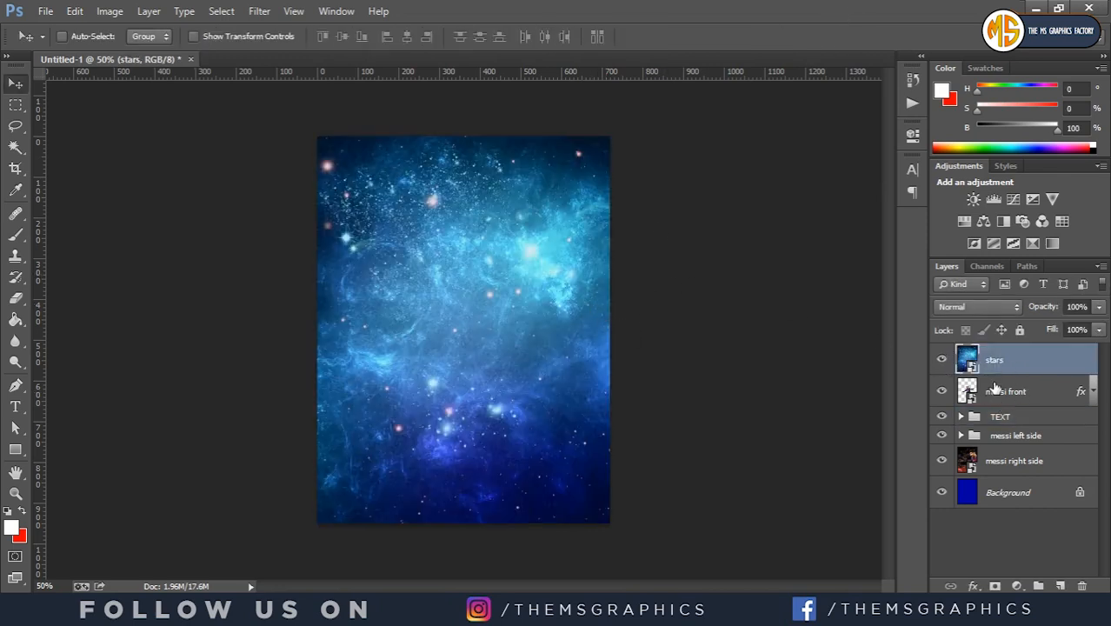
drag(996, 359, 1008, 404)
alt+click(1008, 404)
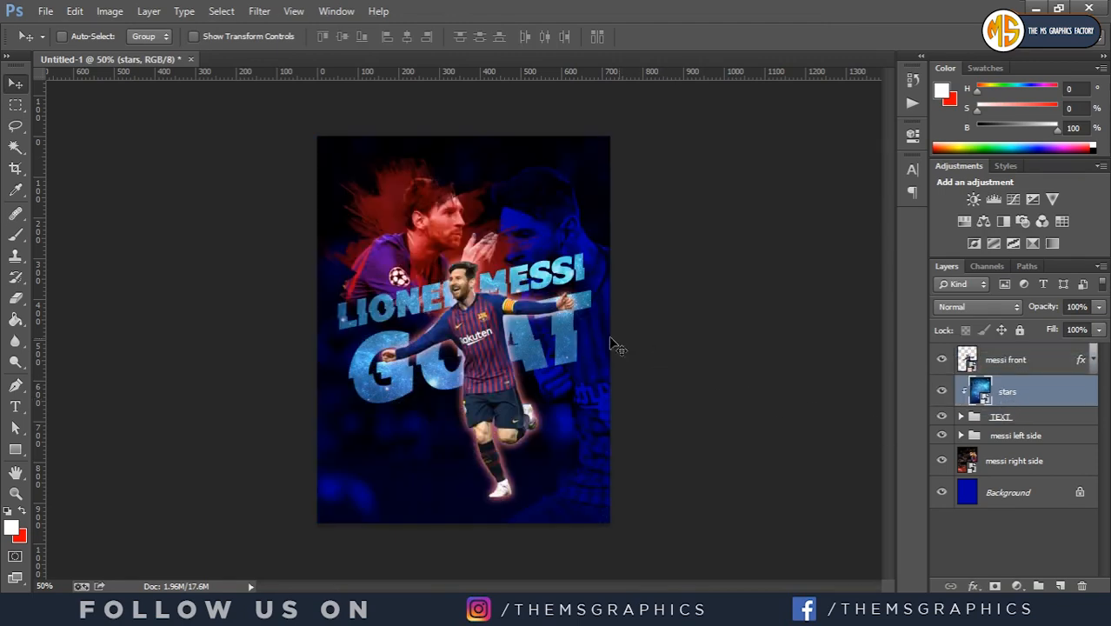
drag(539, 331, 542, 337)
Step: Add a Levels adjustment above the messi front layer with input black at 12 and input white at 213
click(1023, 361)
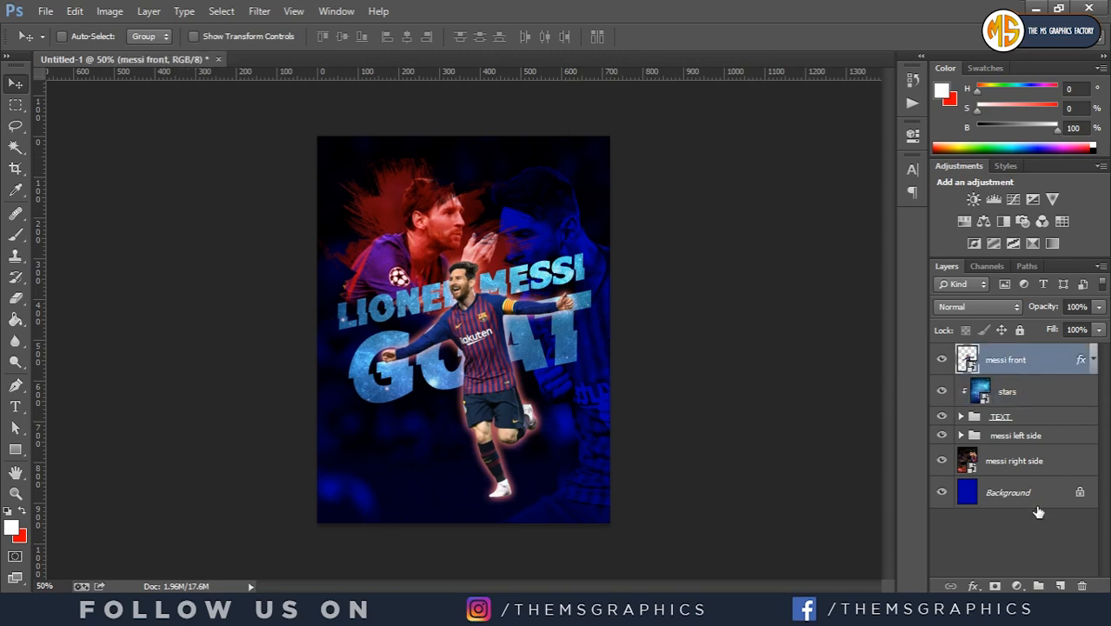
click(1060, 586)
key(ctrl+z)
click(1016, 586)
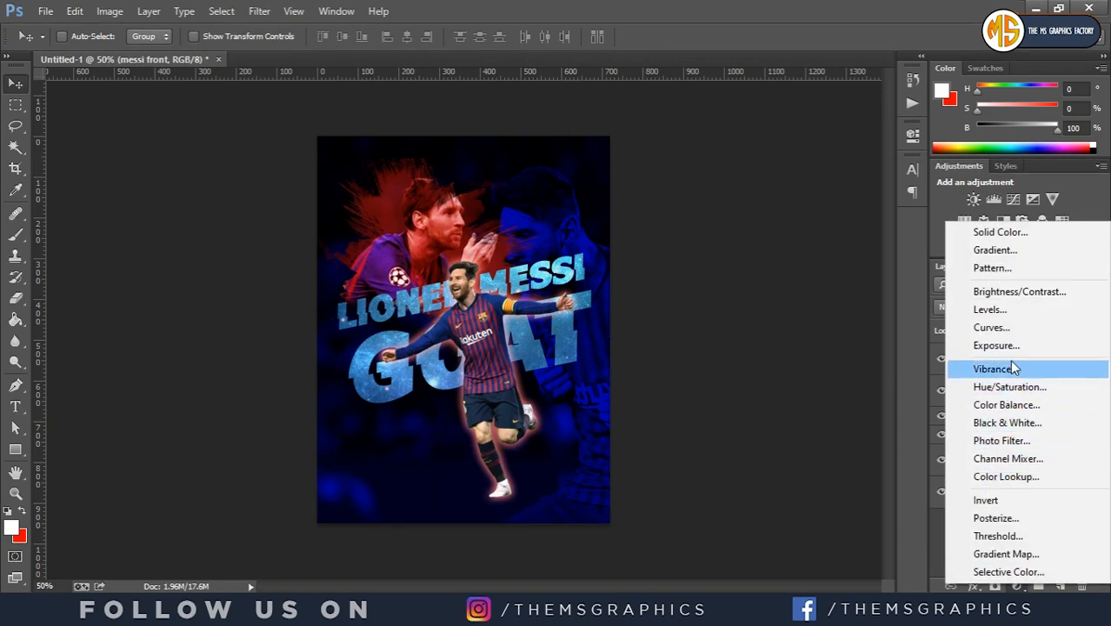
click(991, 310)
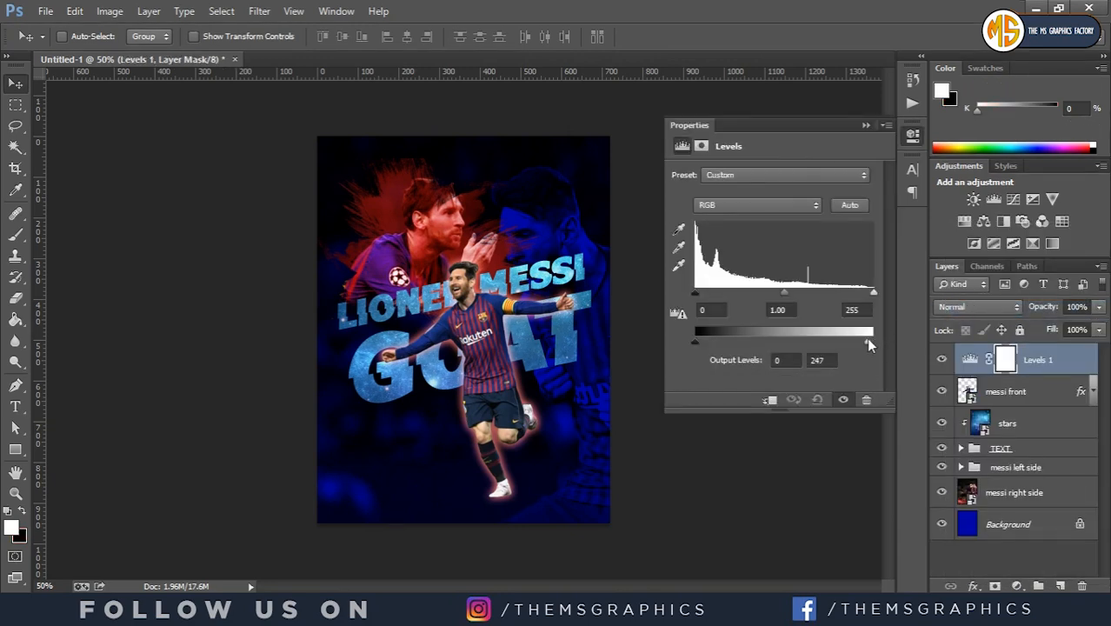
drag(873, 292, 844, 299)
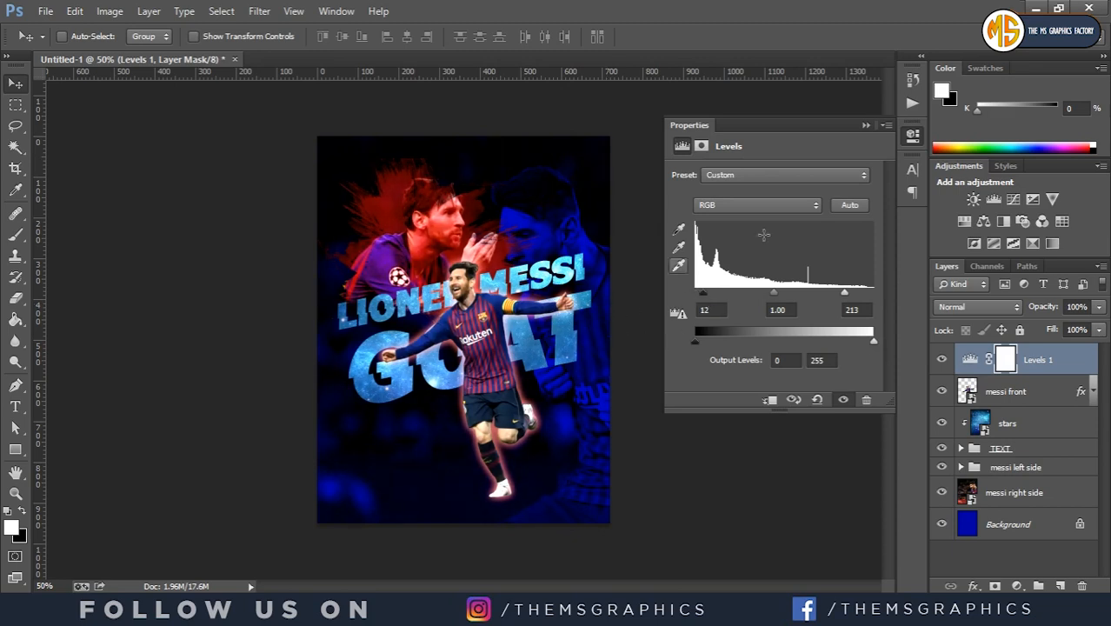
click(863, 124)
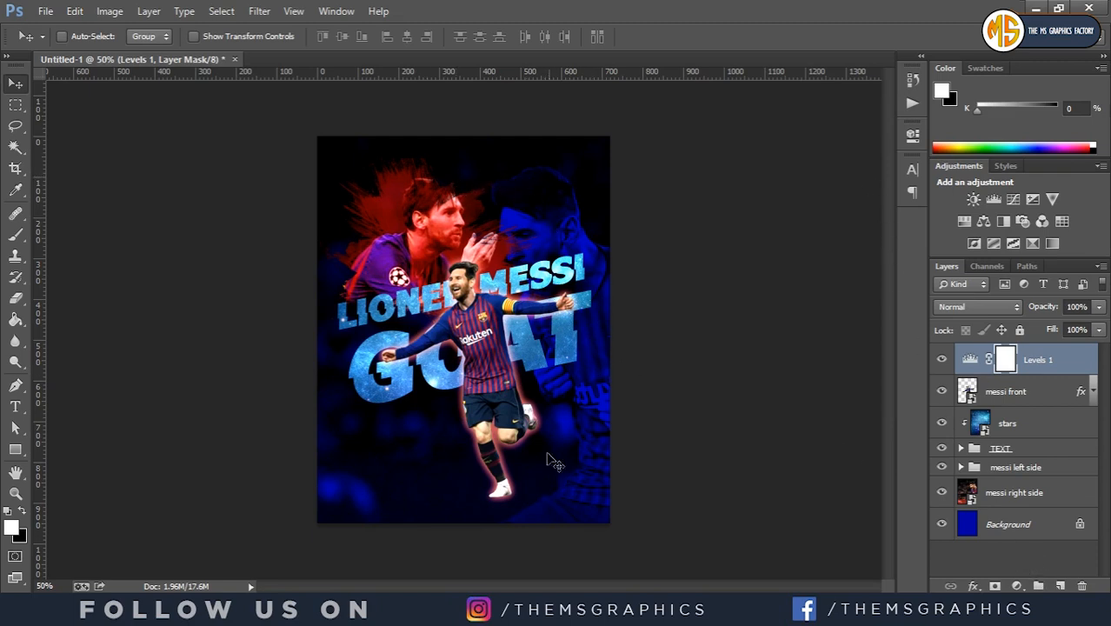
Step: Create a new layer above the Levels adjustment and choose a soft round brush with black as the foreground colour
click(1059, 585)
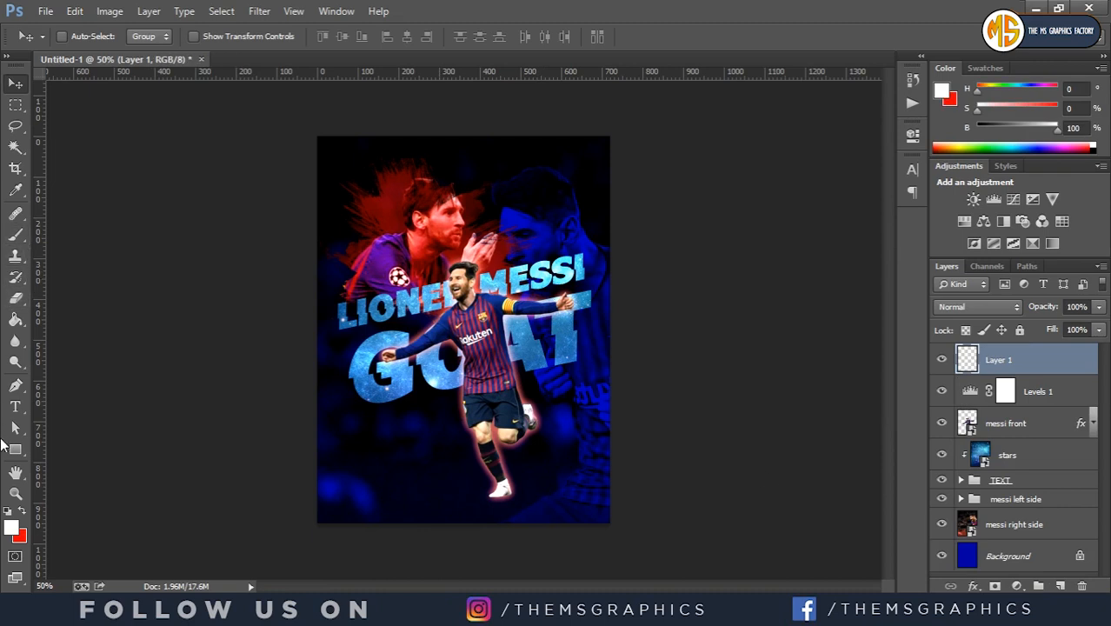
click(7, 512)
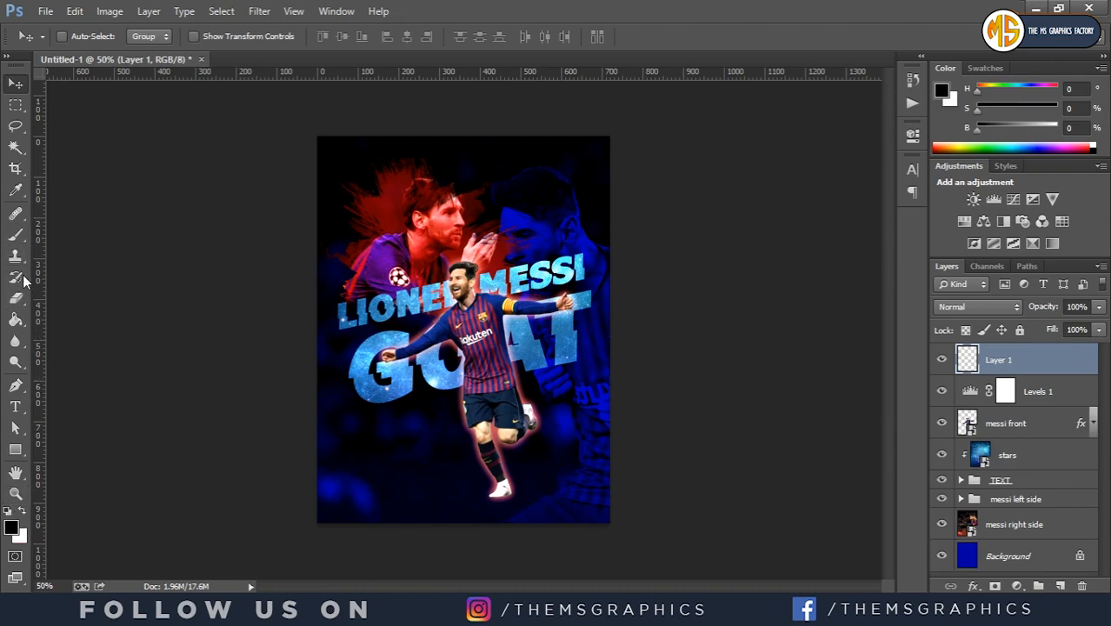
click(15, 234)
click(83, 36)
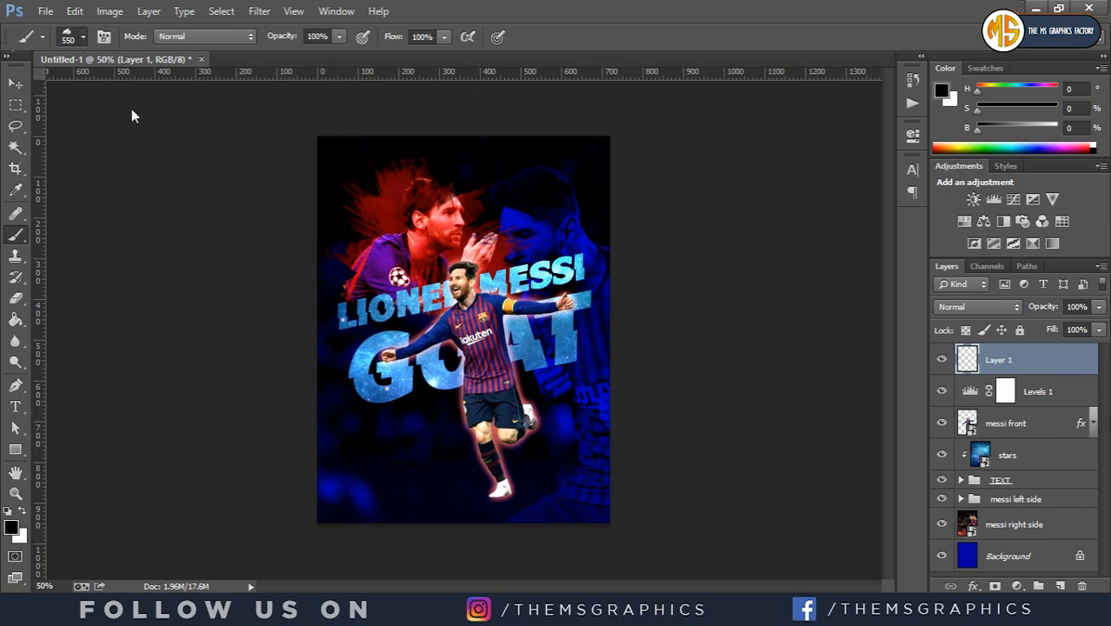
drag(185, 205, 185, 165)
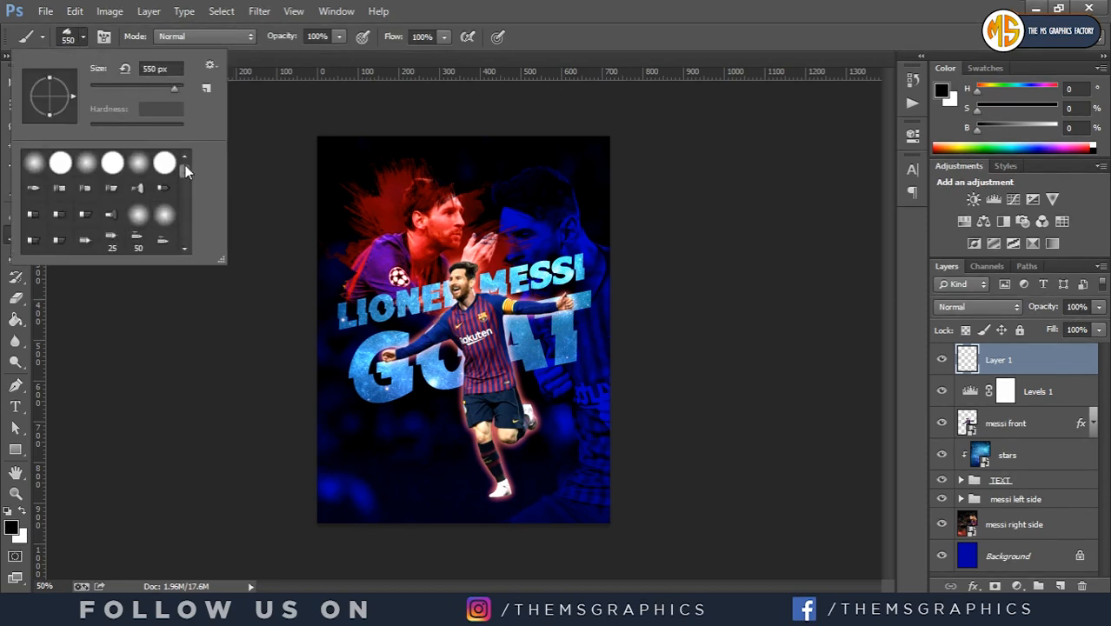
click(34, 162)
click(84, 38)
Step: Set both the brush opacity and flow to 52%
click(318, 35)
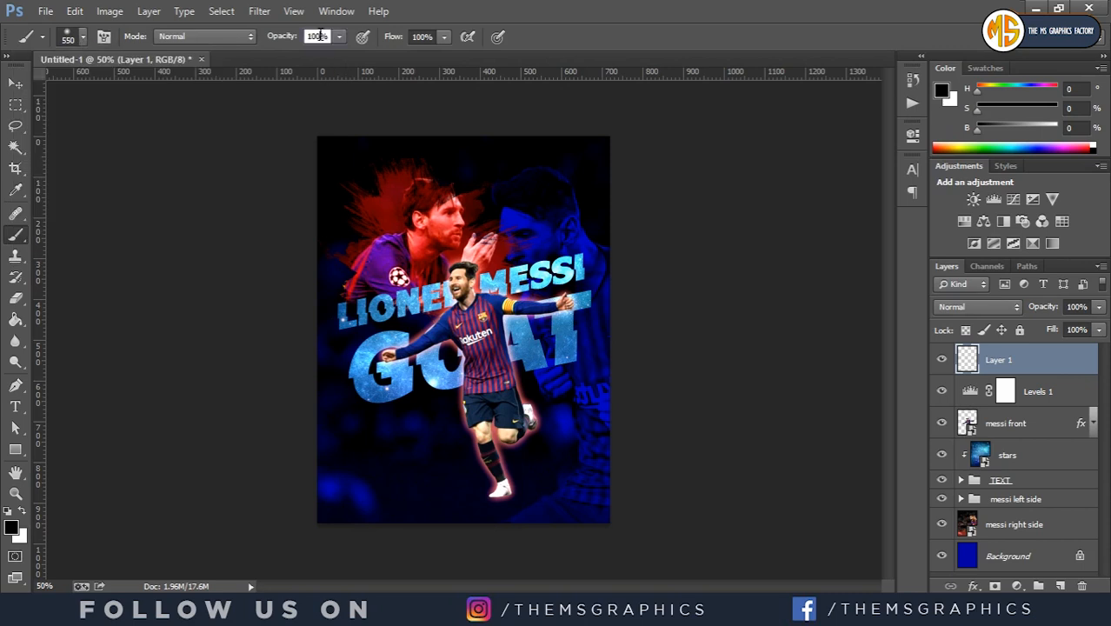
text(52)
click(426, 33)
text(52)
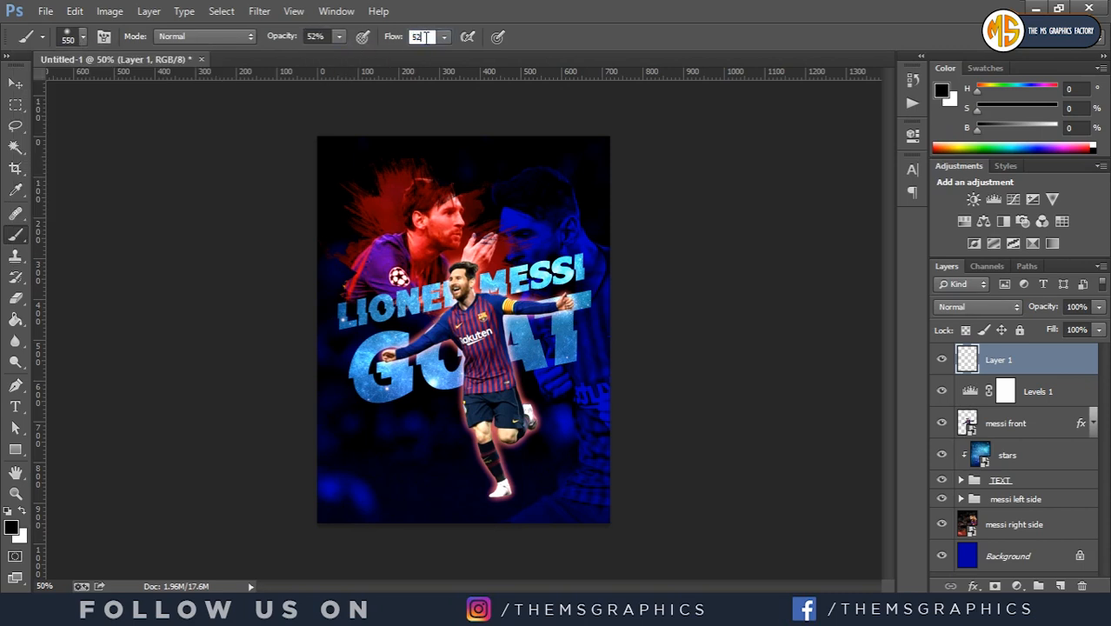
key(Return)
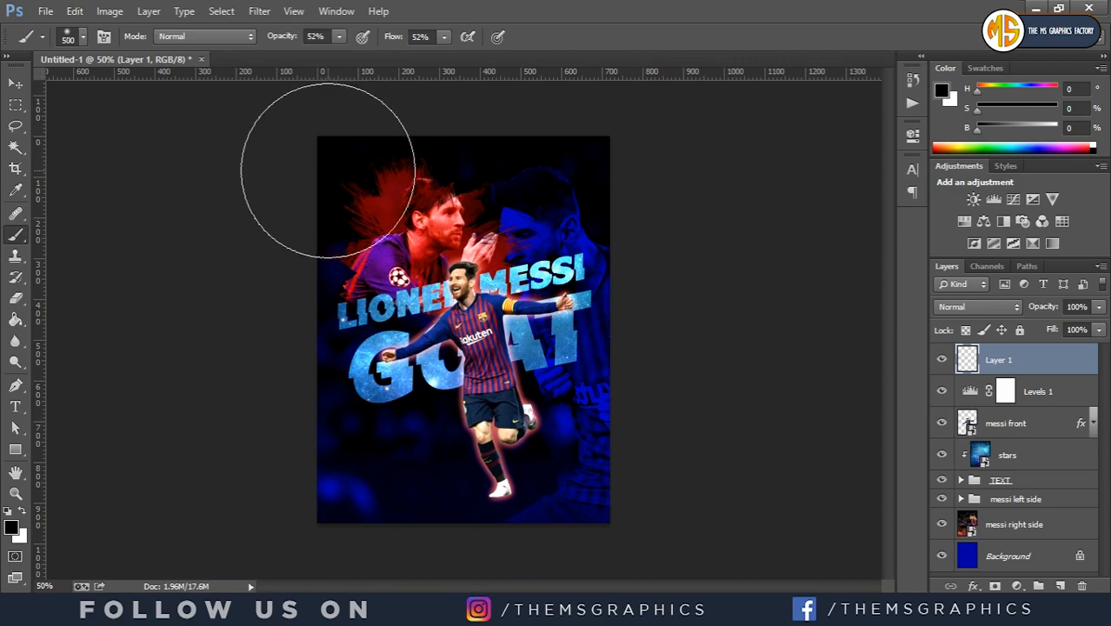
Step: Paint soft black shading around the poster's edges with the brush reduced to 300 px
key(bracketleft)
key(bracketleft)
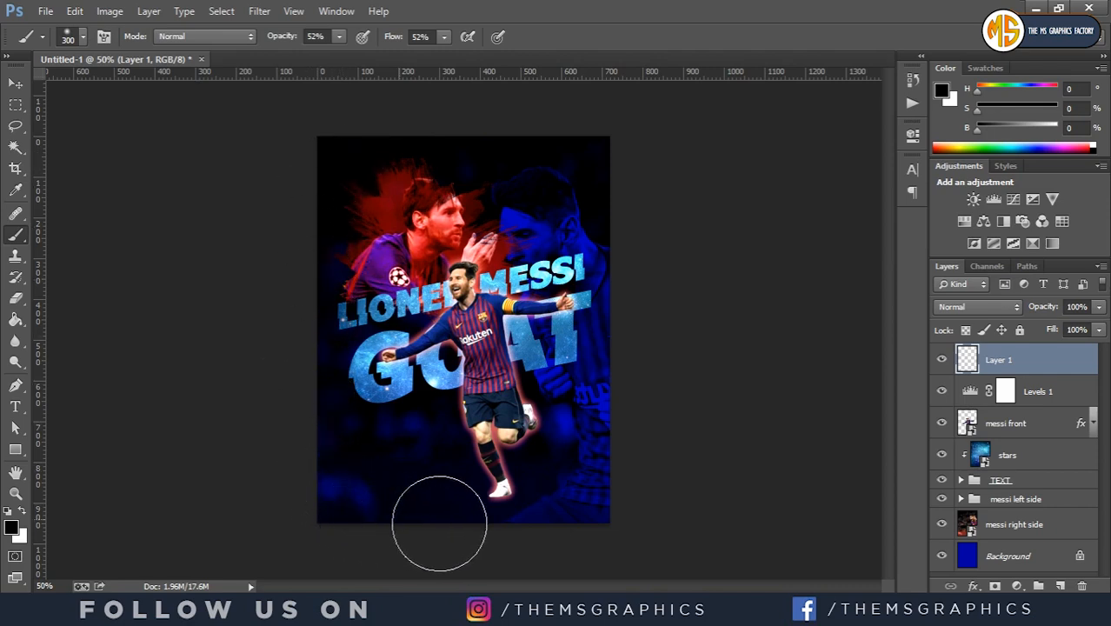
mouse_move(541, 523)
mouse_down()
mouse_move(592, 478)
mouse_move(618, 388)
mouse_move(622, 278)
mouse_move(593, 162)
mouse_move(514, 133)
mouse_move(430, 123)
mouse_move(388, 124)
mouse_move(329, 161)
mouse_move(280, 305)
mouse_move(293, 362)
mouse_move(301, 279)
mouse_move(285, 431)
mouse_move(311, 506)
mouse_move(341, 523)
mouse_move(494, 537)
mouse_move(577, 521)
mouse_move(632, 407)
mouse_up()
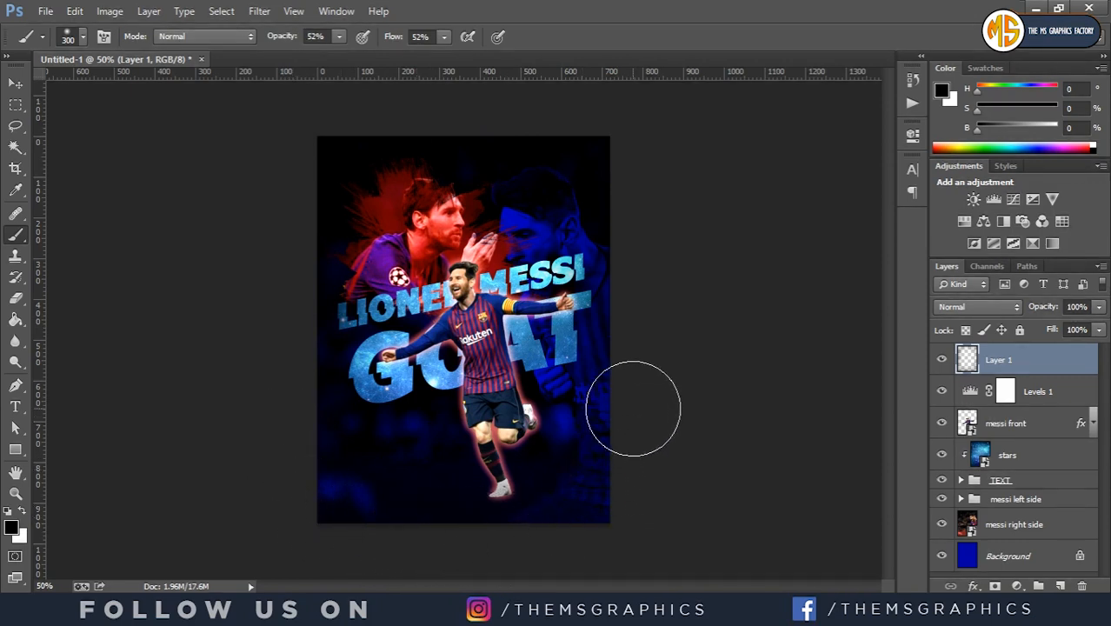
Step: Compare the poster with and without the edge shading, and move the shading layer beneath the TEXT group
click(16, 84)
click(941, 360)
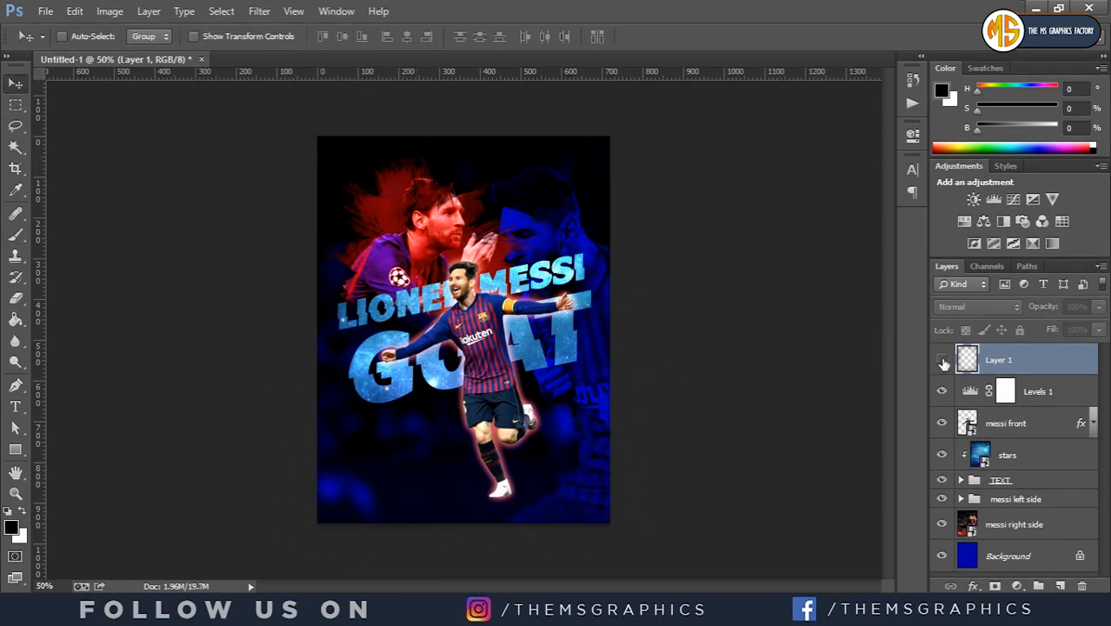
click(941, 360)
click(941, 359)
click(941, 360)
drag(1003, 360, 1005, 494)
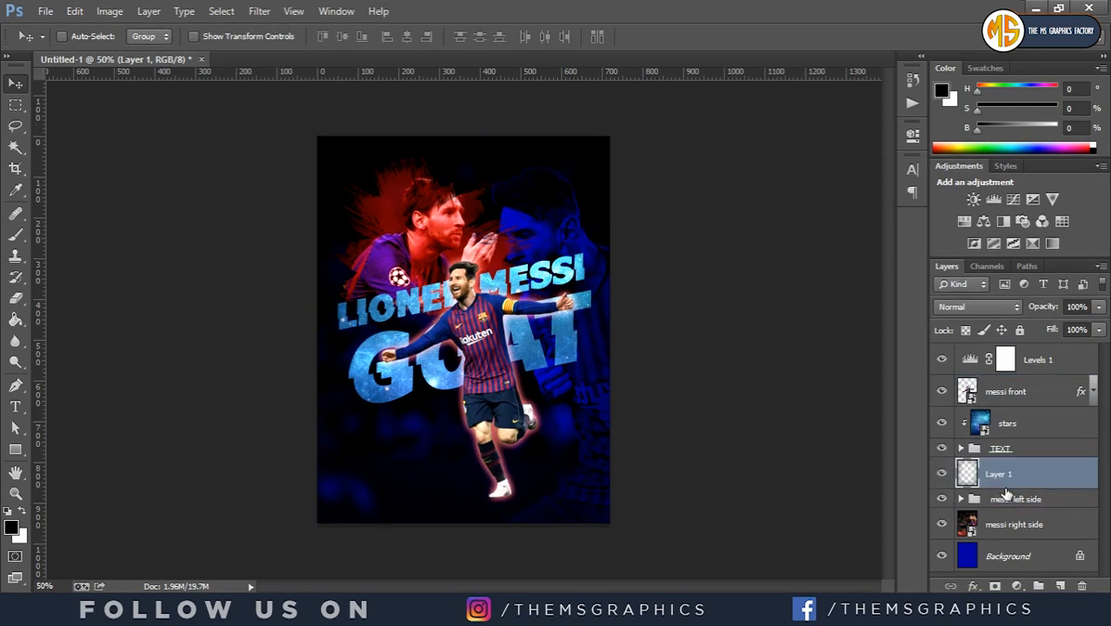
Step: Add a Photo Filter adjustment layer above the Levels adjustment
click(969, 359)
click(1016, 586)
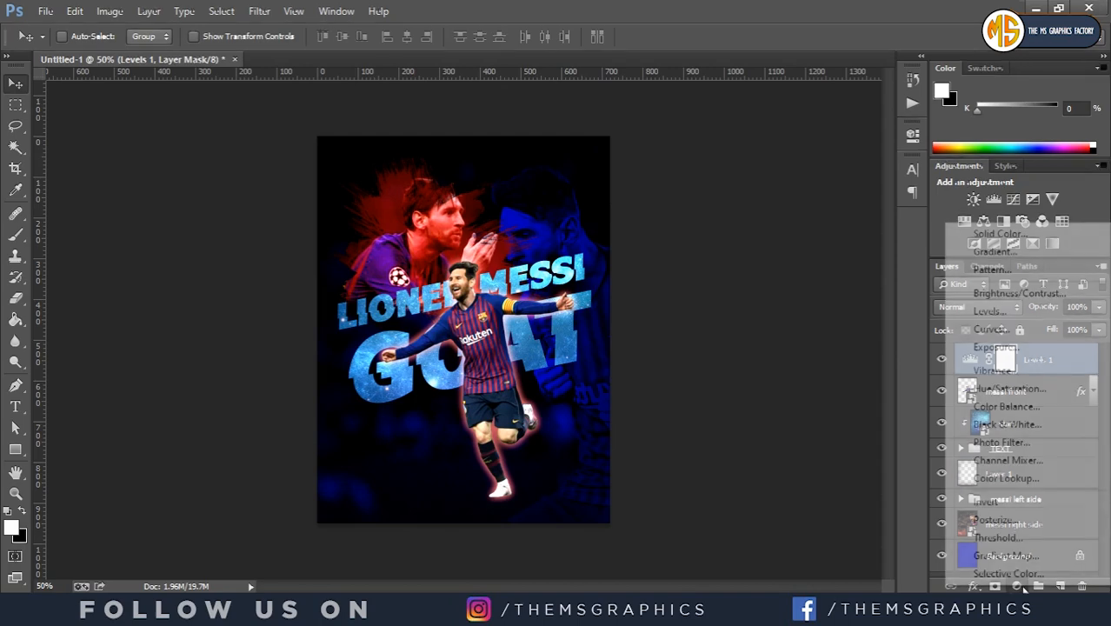
click(1001, 444)
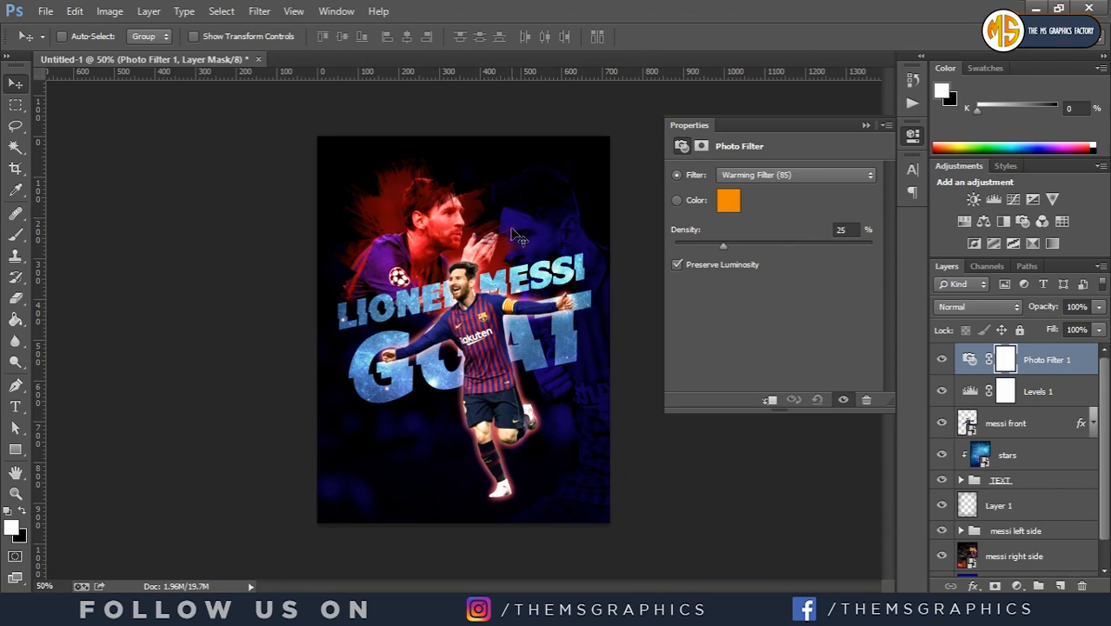
Step: Try the cooling presets on the photo filter, including Cooling Filter (LBB)
click(782, 176)
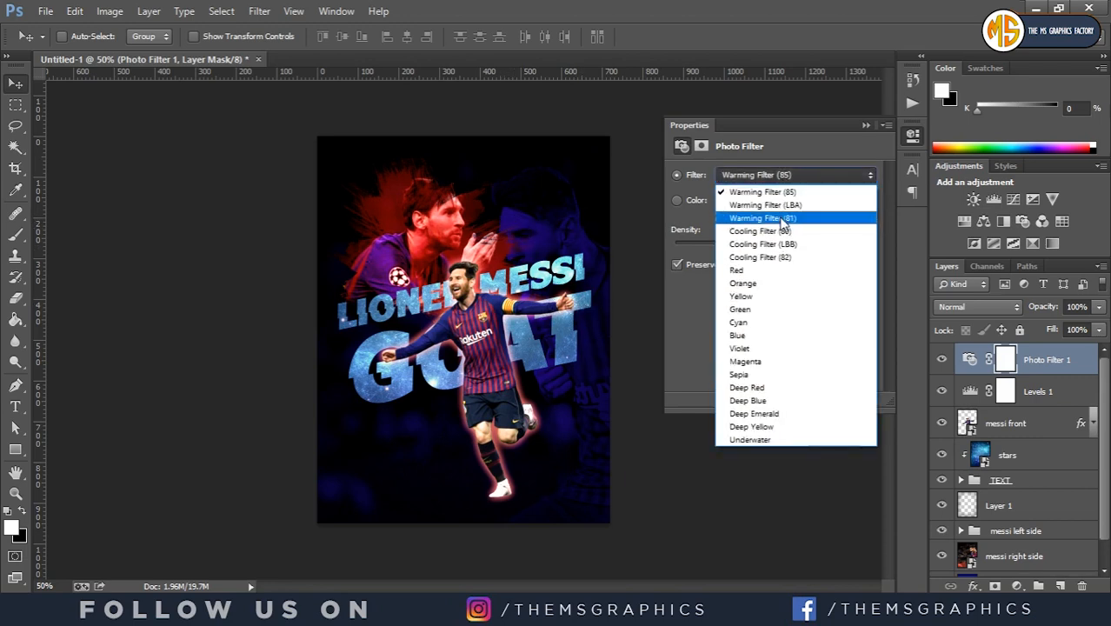
click(754, 256)
key(Down)
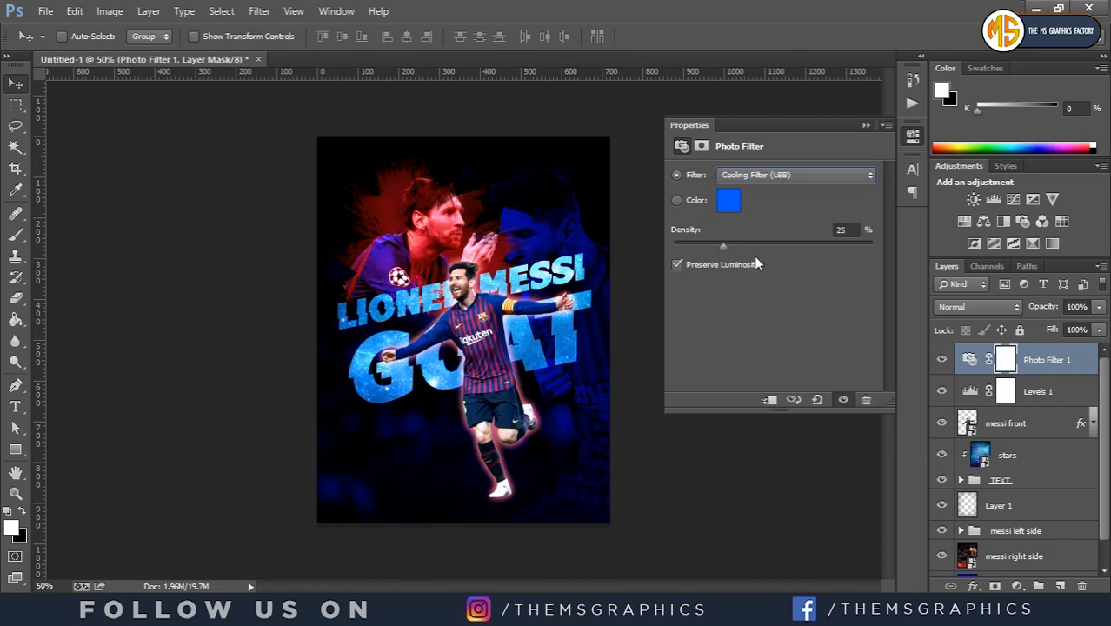
key(Down)
key(Up)
key(Up)
key(Up)
key(Down)
Step: Set the photo filter's preset to Red
click(788, 176)
click(763, 273)
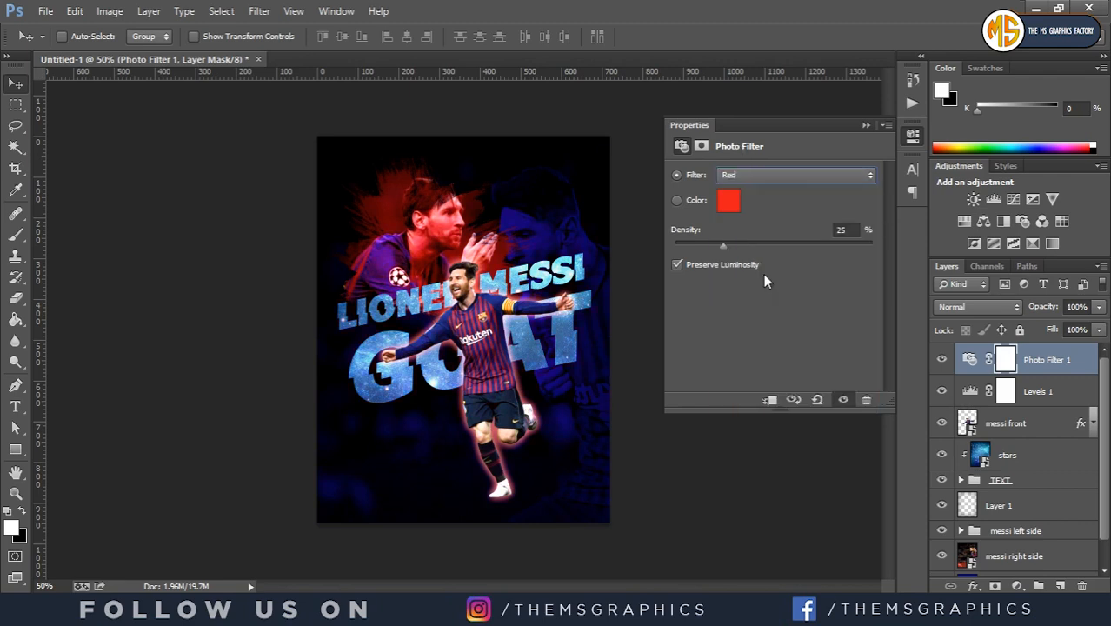
Step: Set the photo filter's preset to Deep Red with a density of 25% and close its settings
click(797, 176)
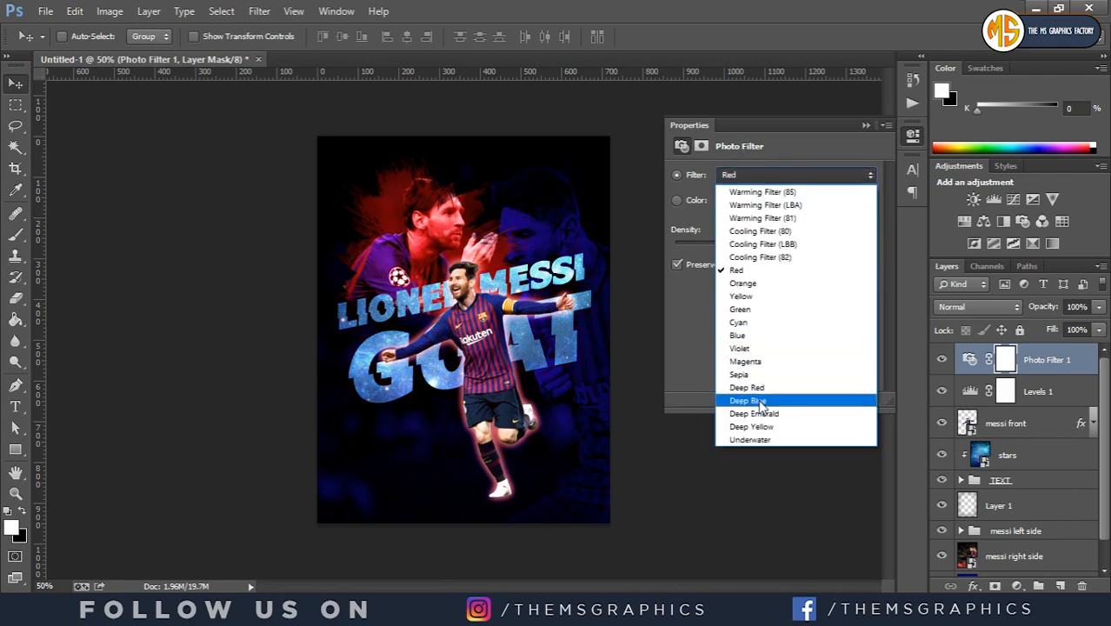
click(760, 401)
key(Up)
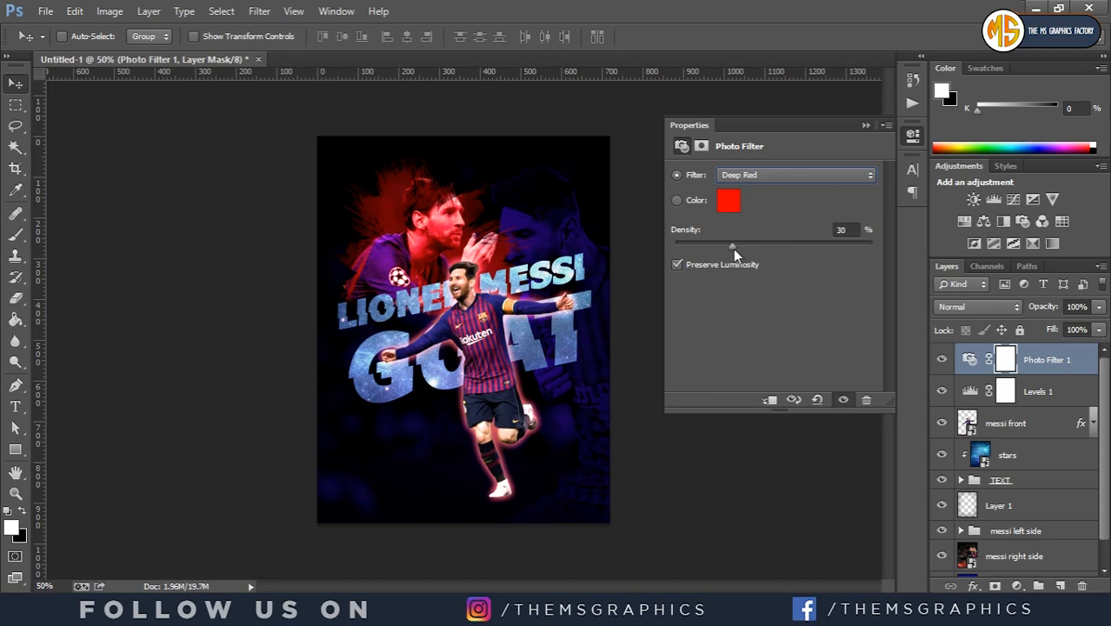
click(840, 230)
text(25)
click(866, 126)
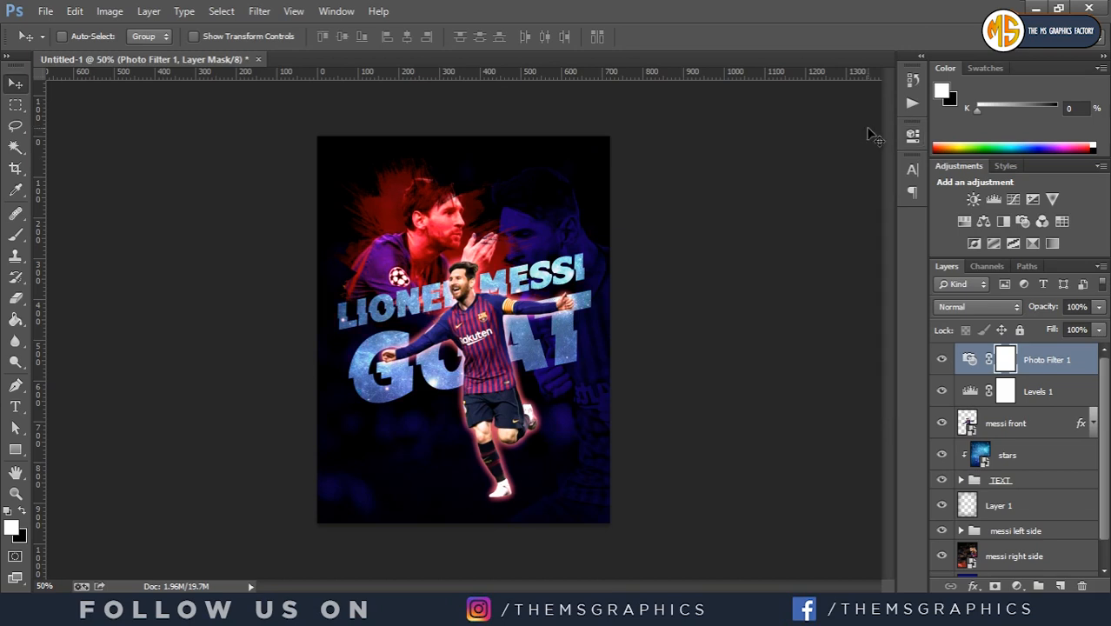
Step: Compare the poster with and without the Photo Filter 1 adjustment
click(941, 359)
click(943, 361)
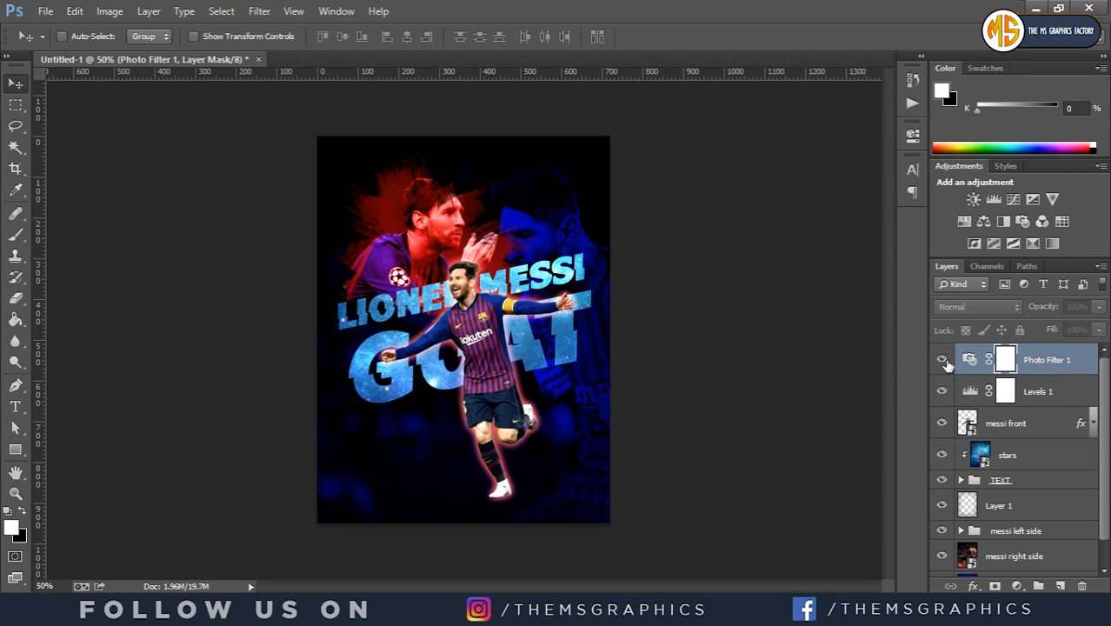
click(942, 360)
Step: Duplicate the stars layer and place the copy between the messi left side group and the messi right side layer
drag(1107, 437, 1104, 453)
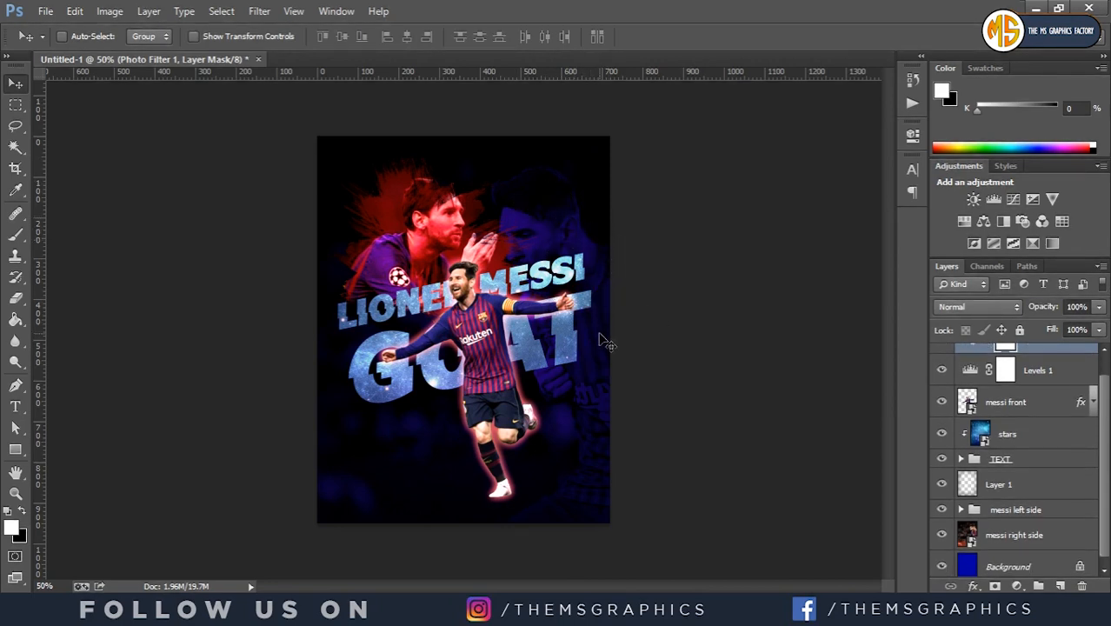
click(1027, 438)
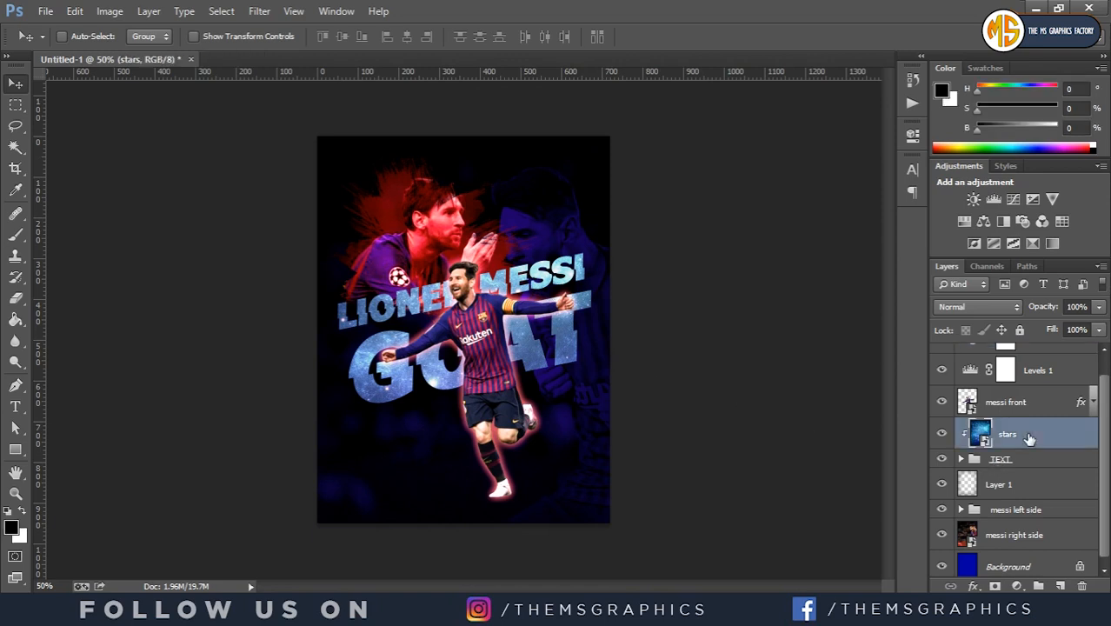
key(ctrl+j)
scroll(1102, 465, down, 1)
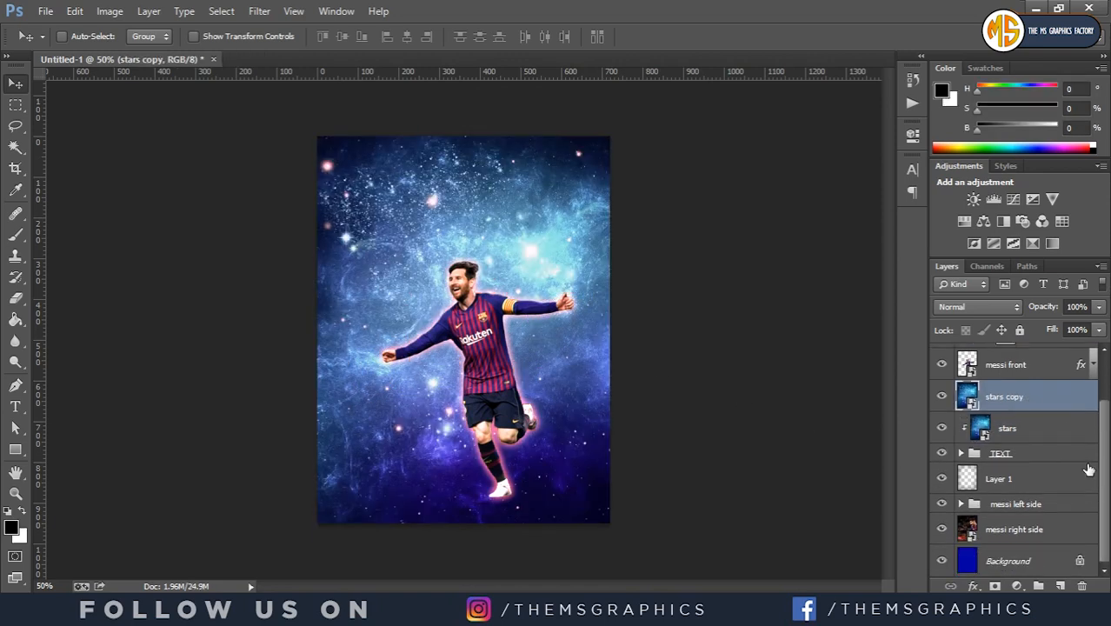
drag(1036, 398, 1030, 508)
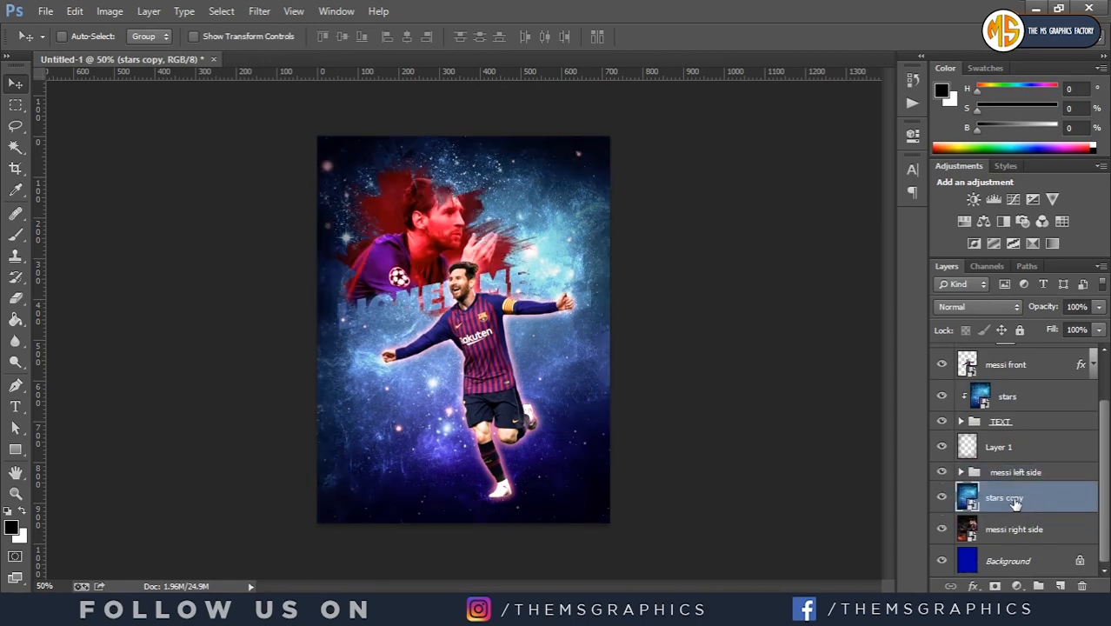
Step: Set the stars copy's blend mode to Soft Light and compare the poster with and without it
click(980, 305)
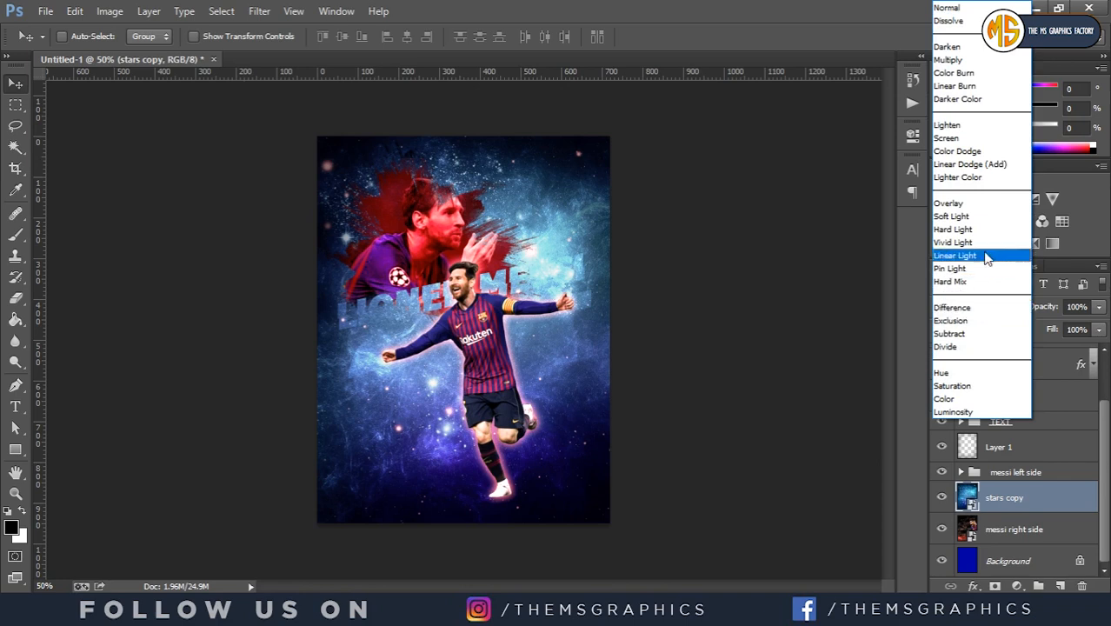
click(967, 217)
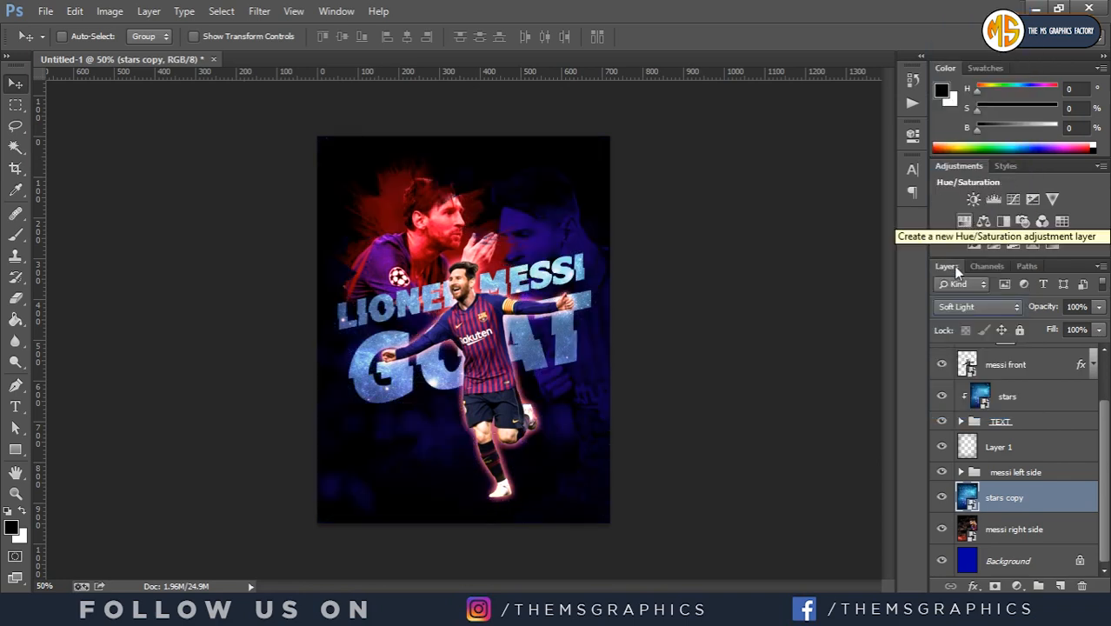
click(942, 497)
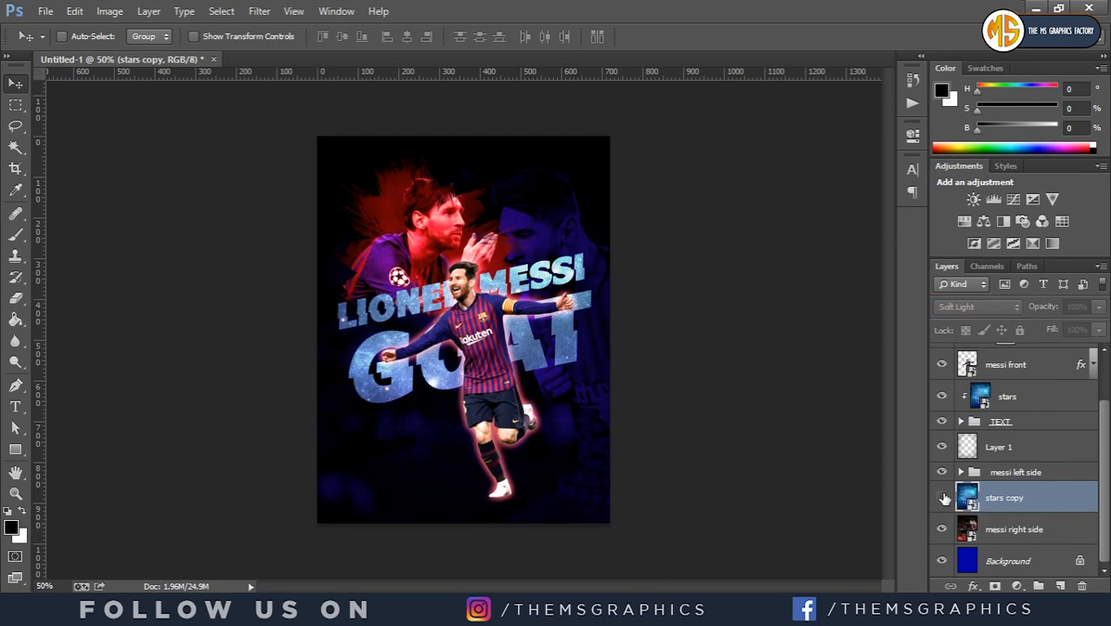
click(942, 497)
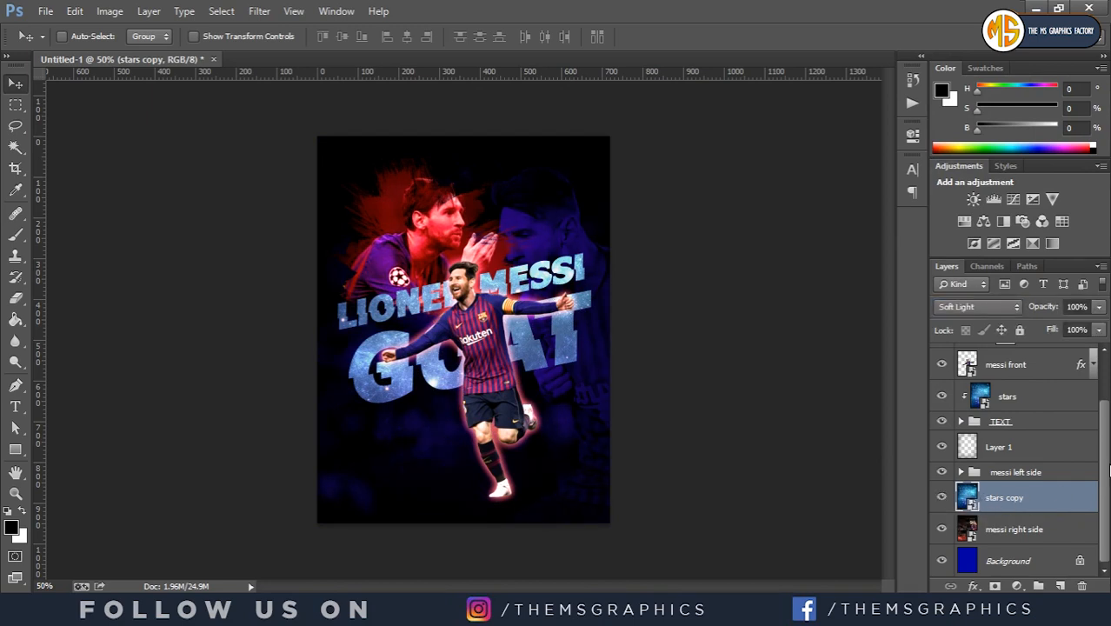
Step: Try the stars copy above the messi front layer, and return it to below the messi left side group
scroll(1004, 507, up, 2)
drag(1003, 546, 997, 405)
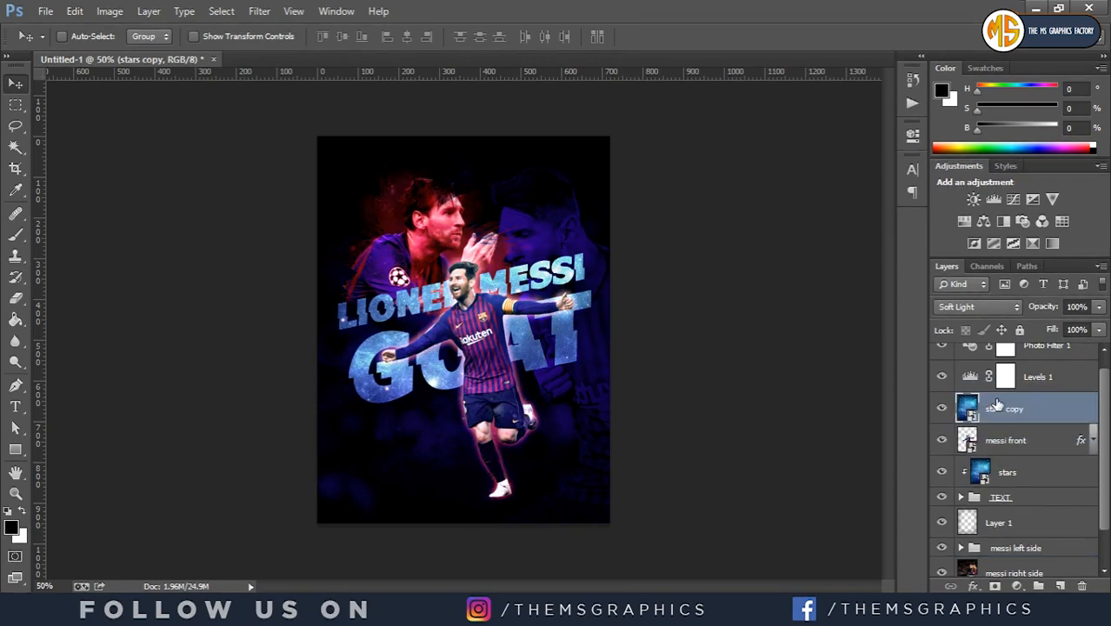
scroll(1078, 400, down, 2)
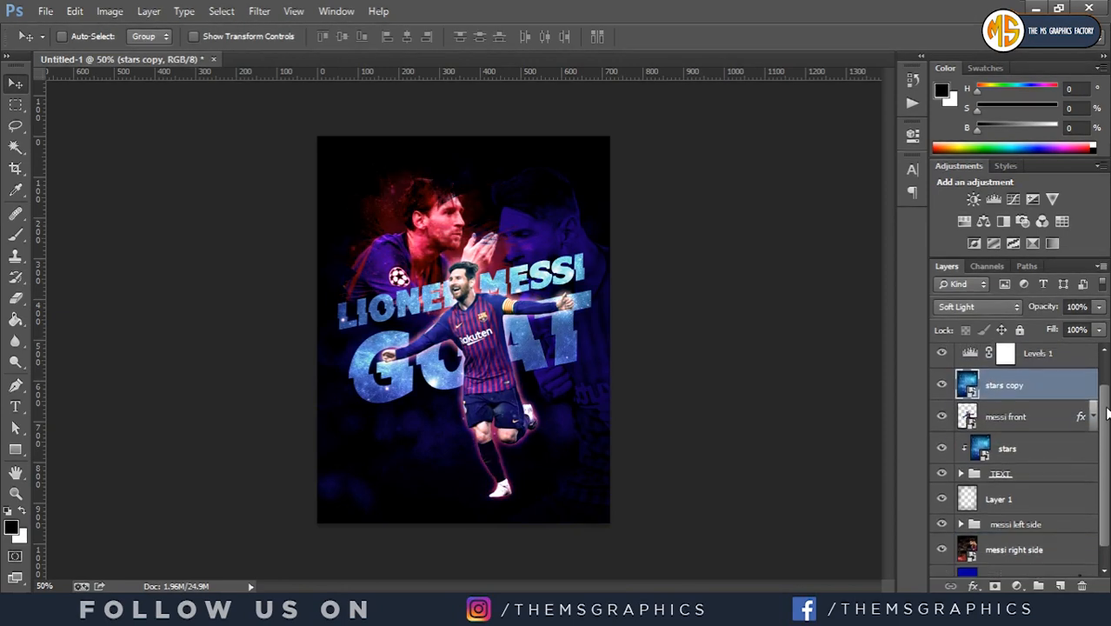
drag(1049, 371, 1015, 532)
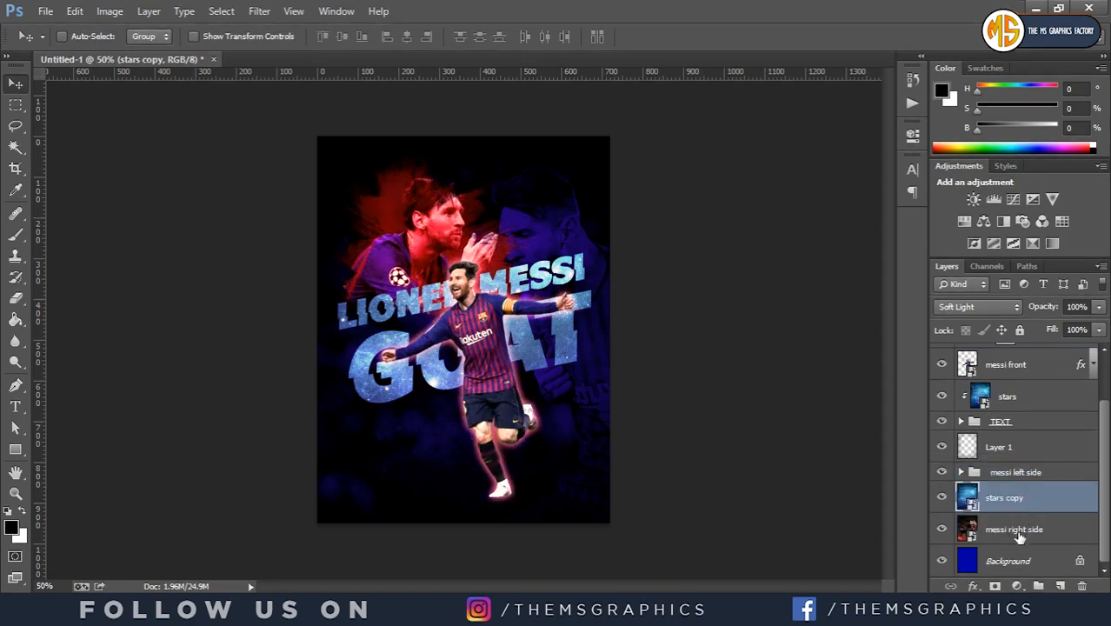
Step: Check the stars copy's effect on the background by hiding and showing the layer repeatedly
click(941, 498)
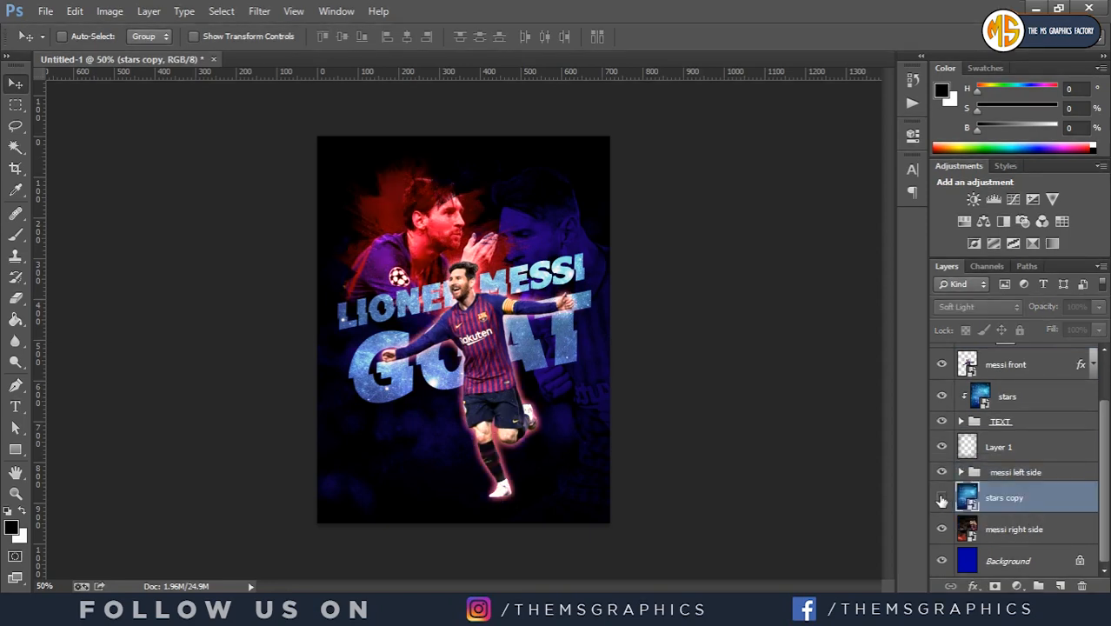
click(941, 498)
click(942, 498)
click(941, 498)
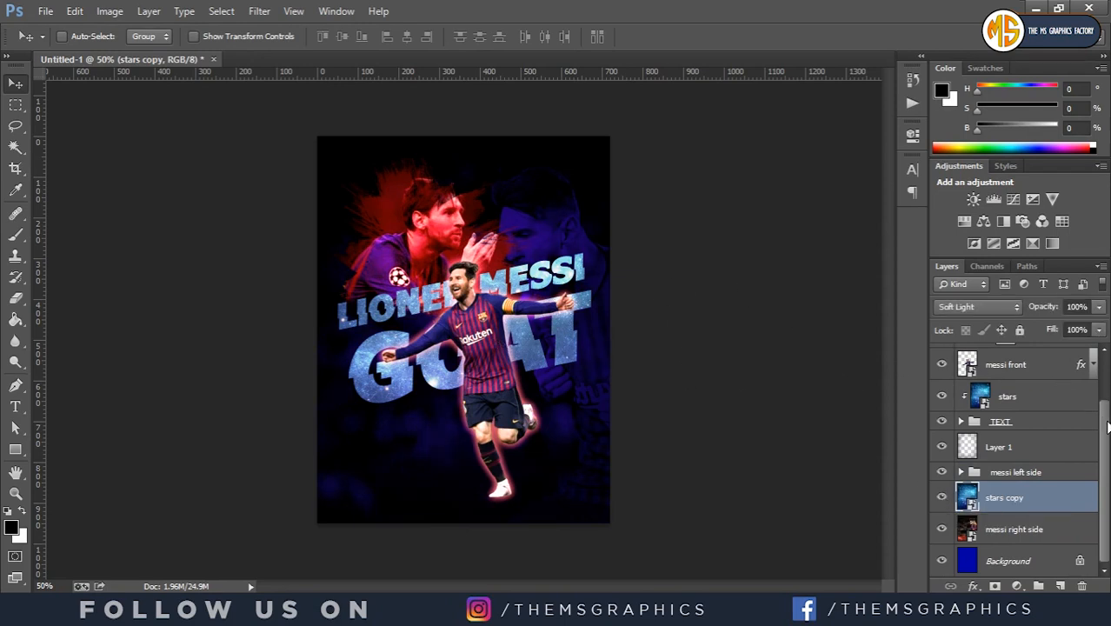
Step: Add a new empty layer directly above the messi front layer
scroll(1105, 422, up, 3)
click(1047, 358)
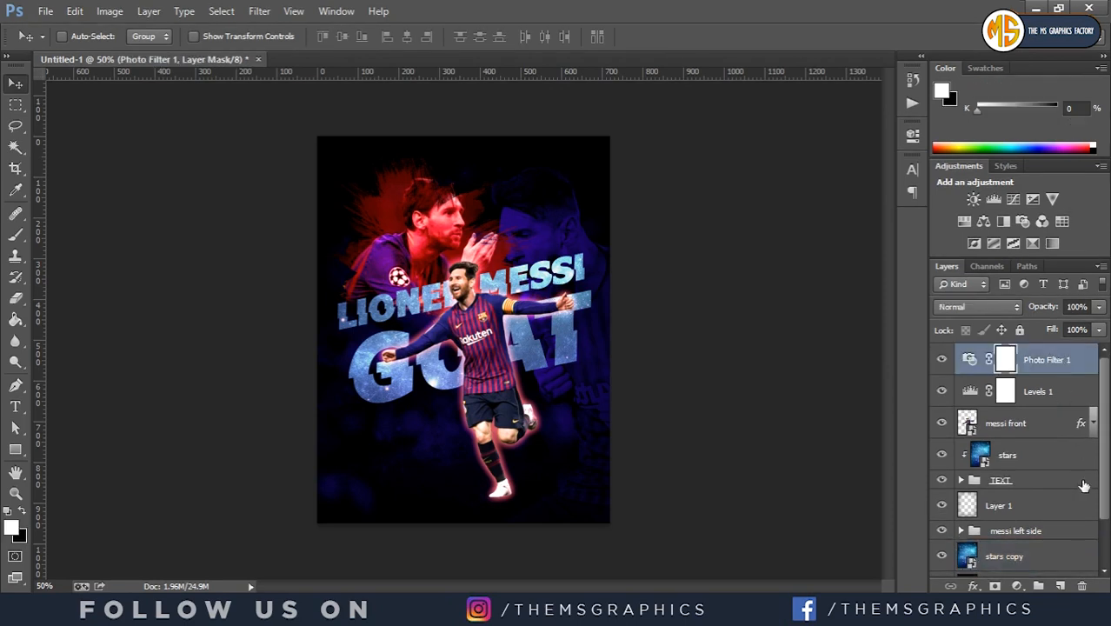
click(1047, 423)
click(1059, 585)
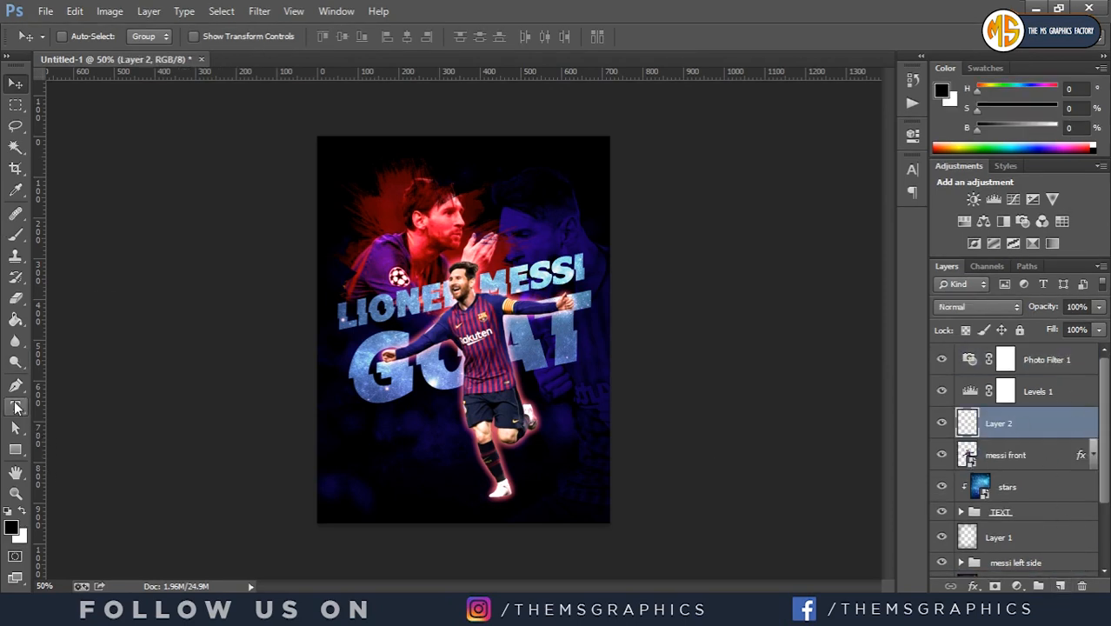
click(15, 406)
click(23, 511)
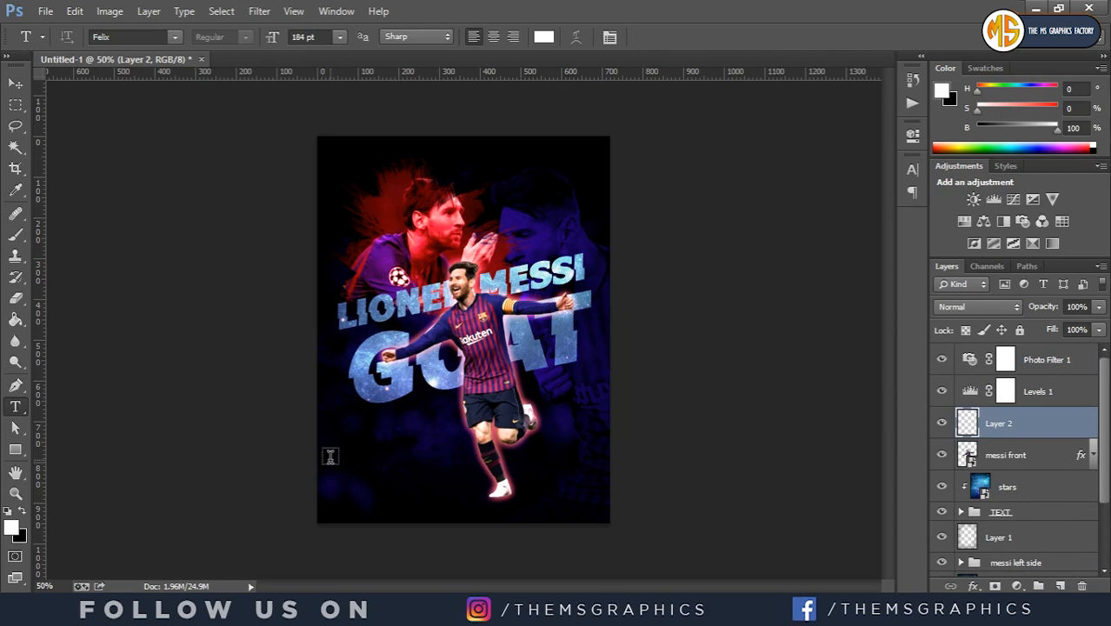
click(339, 36)
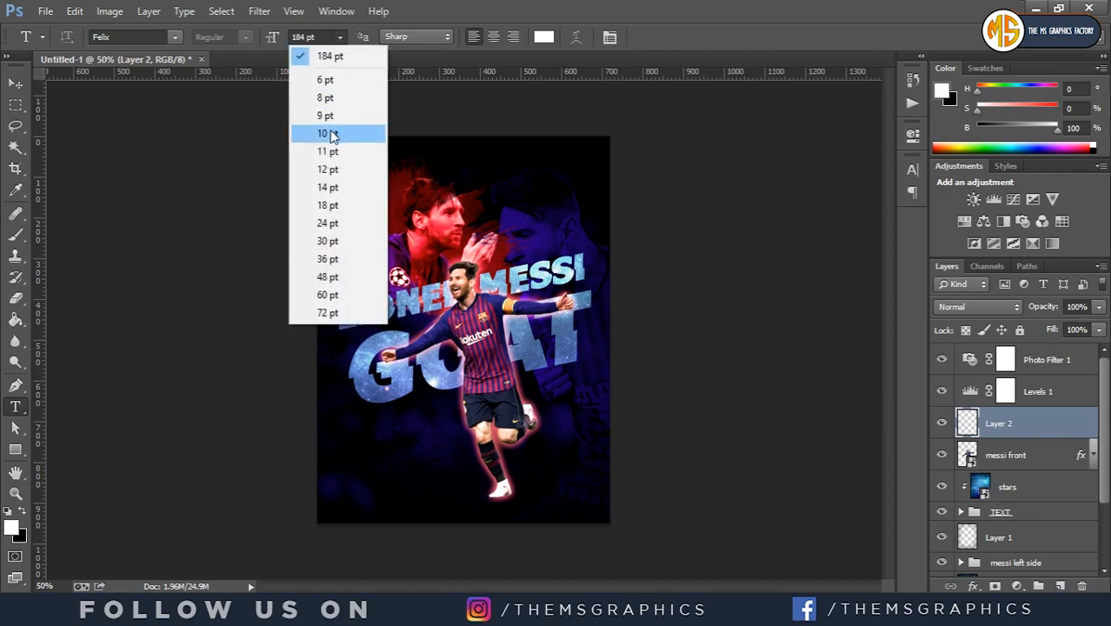
click(328, 168)
drag(338, 456, 461, 488)
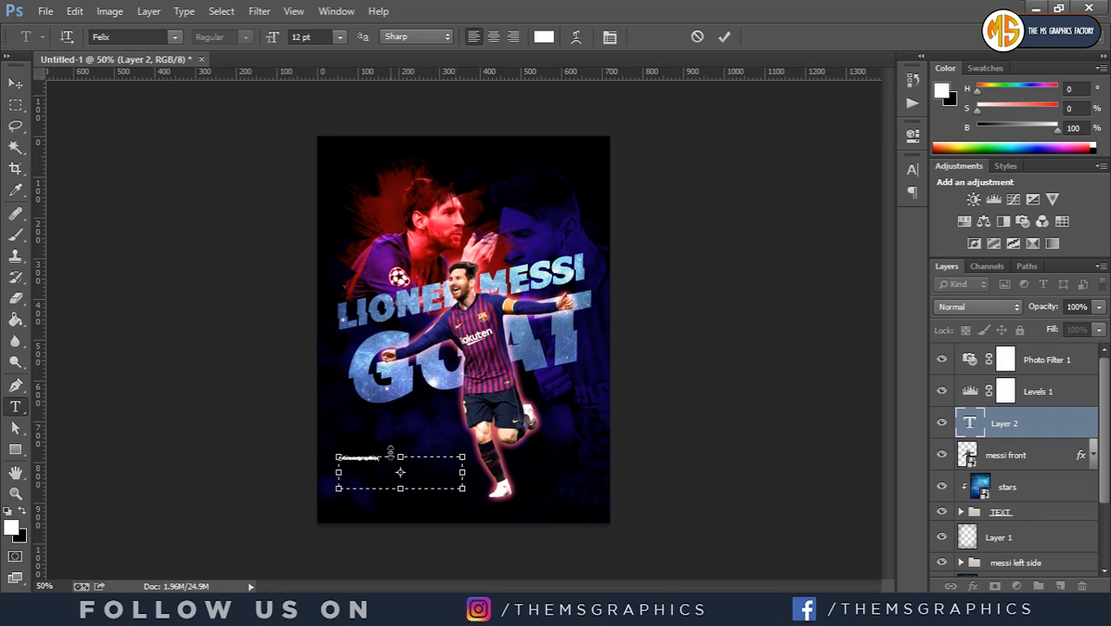
drag(377, 458, 290, 458)
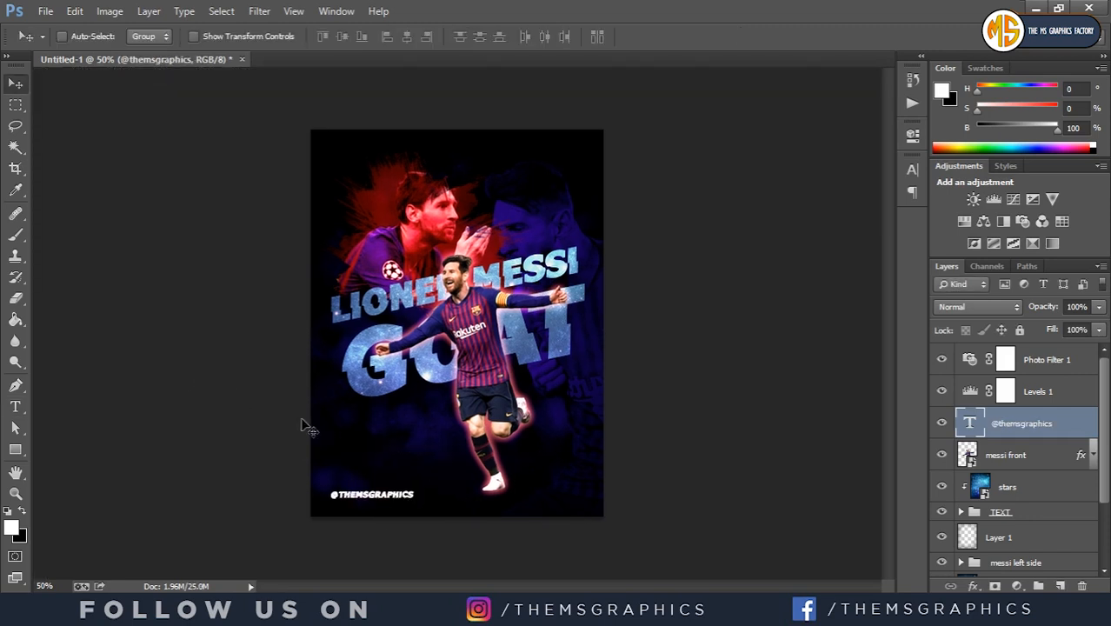
Step: Show the rulers, set vertical guides about 50 px inside the poster's side edges to check the layout, and hide the guides
key(ctrl+r)
drag(41, 411, 339, 430)
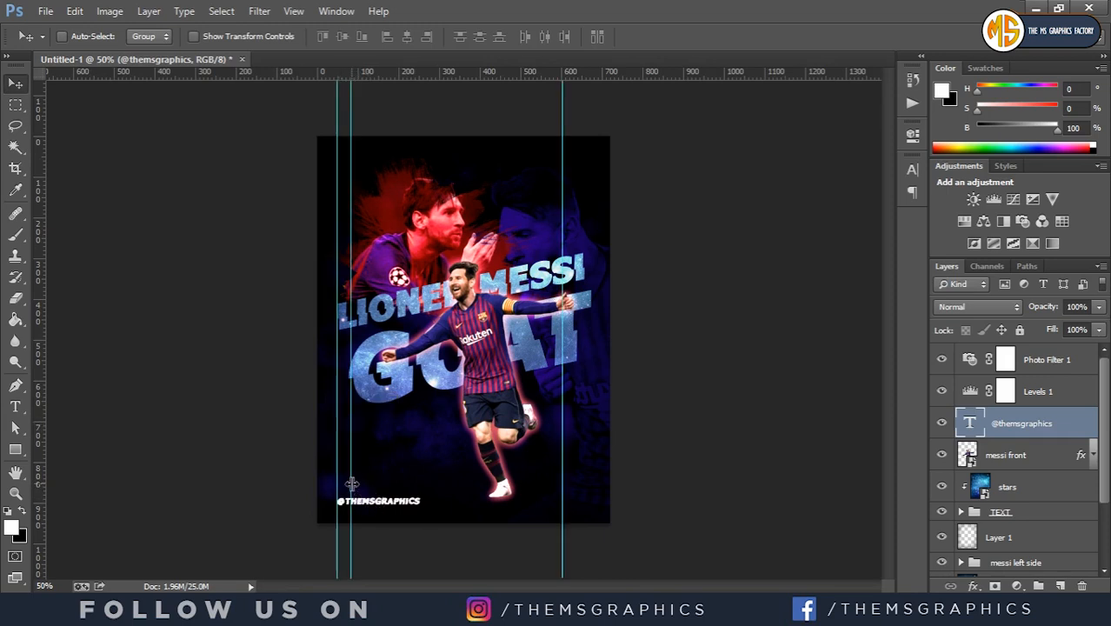
drag(352, 483, 199, 471)
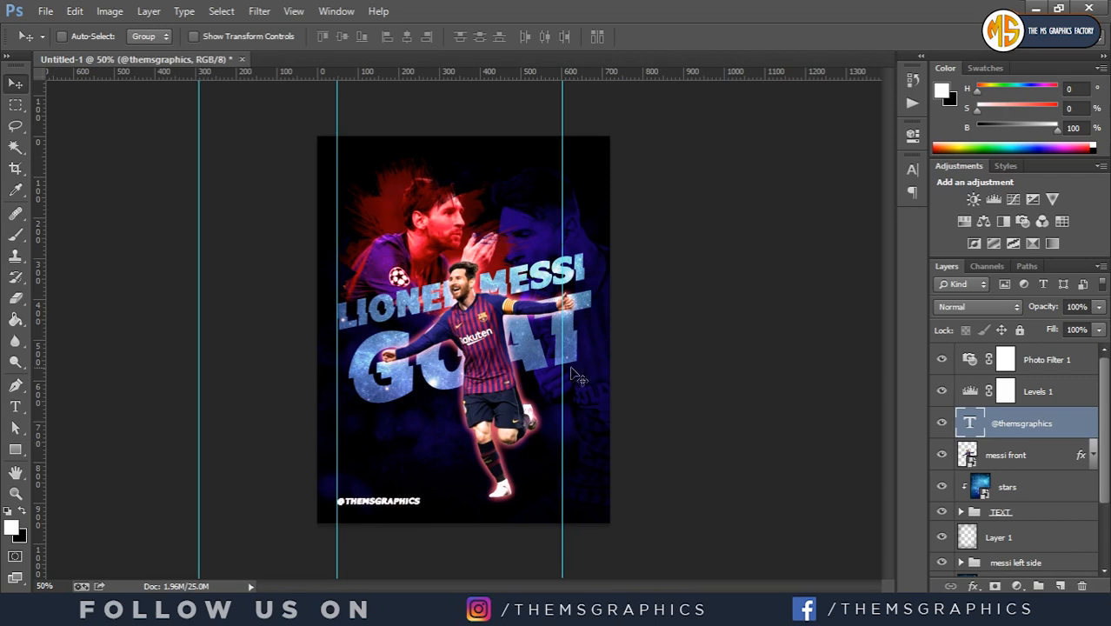
drag(563, 372, 589, 376)
key(ctrl+semicolon)
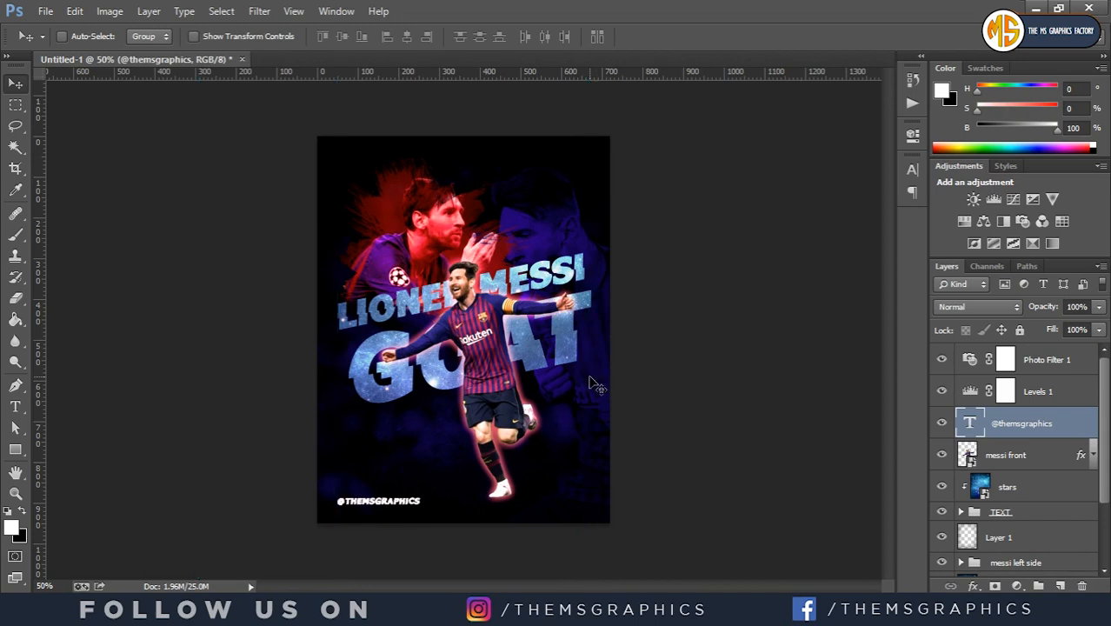
click(1076, 306)
text(502)
key(Return)
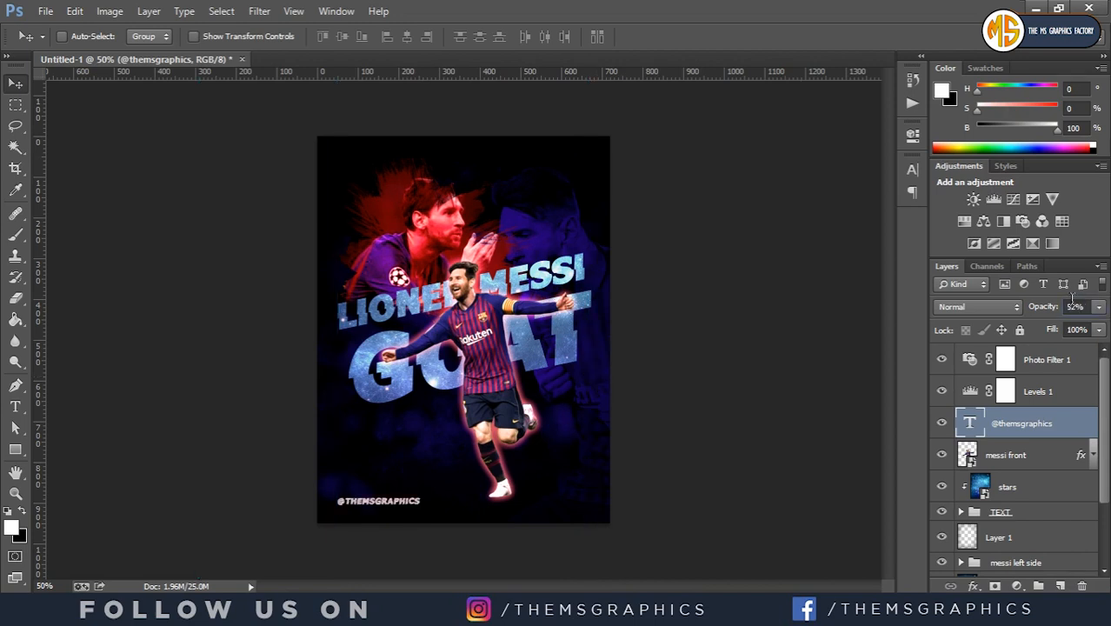
click(1074, 304)
text(20)
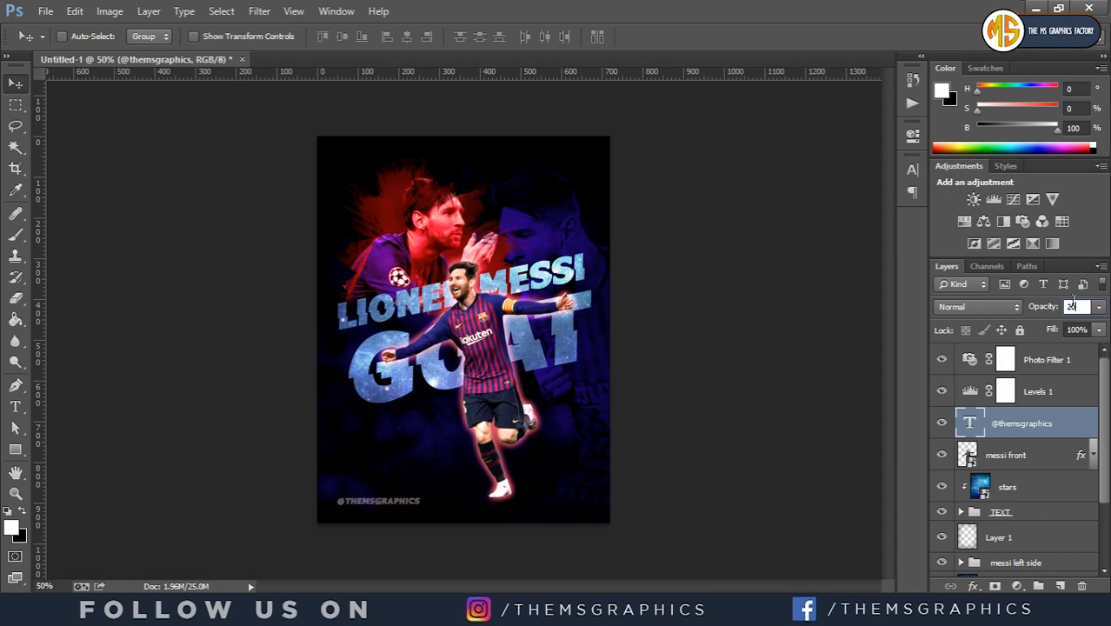
key(BackSpace)
key(BackSpace)
text(12)
key(Return)
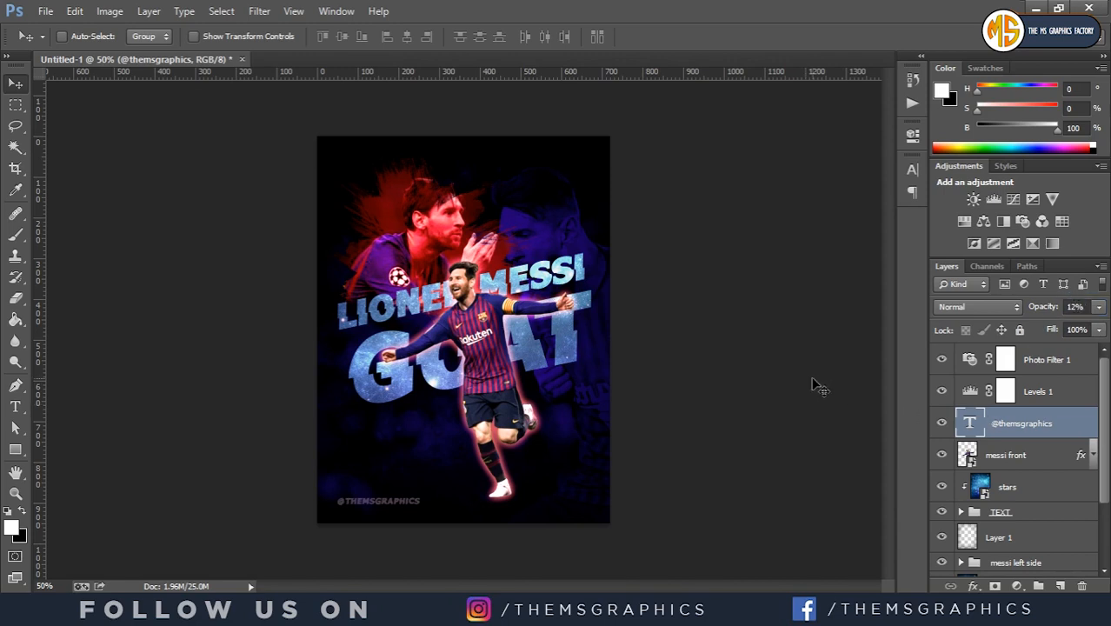